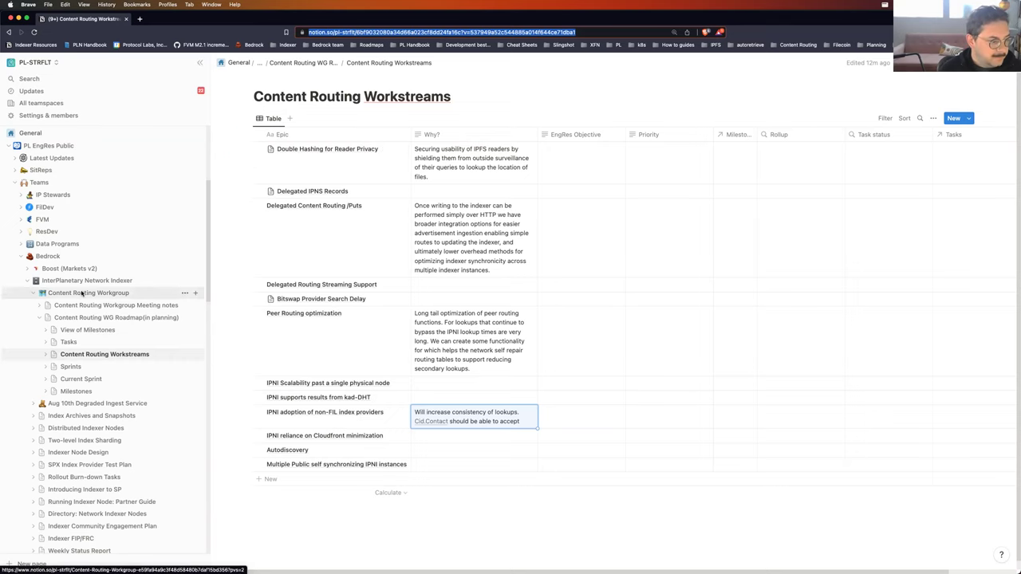
Step: Collapse the Roadmap subpages in the sidebar and open the Content Routing Workgroup page
left_click(39, 318)
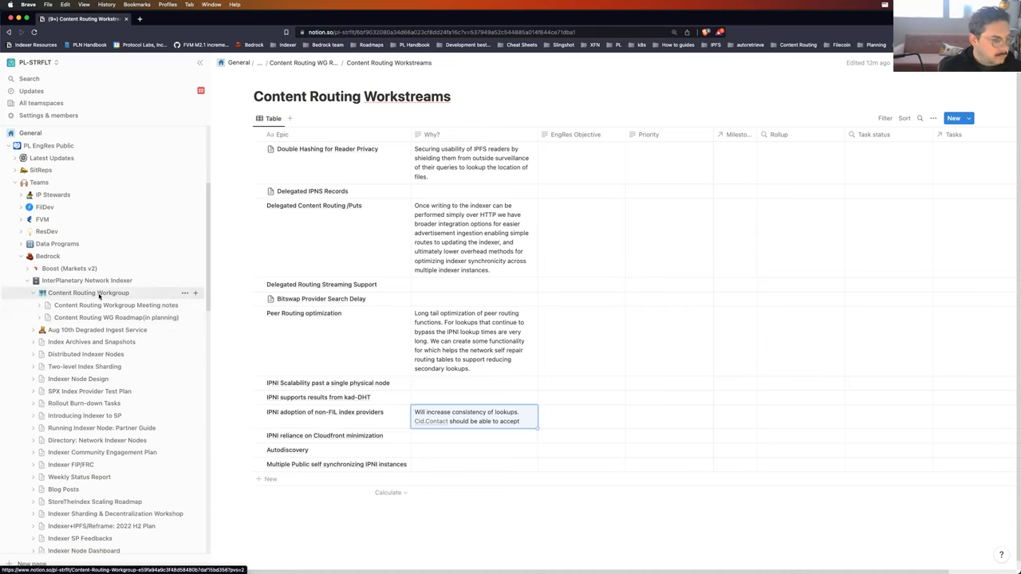
left_click(98, 293)
scroll(424, 393, "down", 5)
scroll(502, 376, "down", 3)
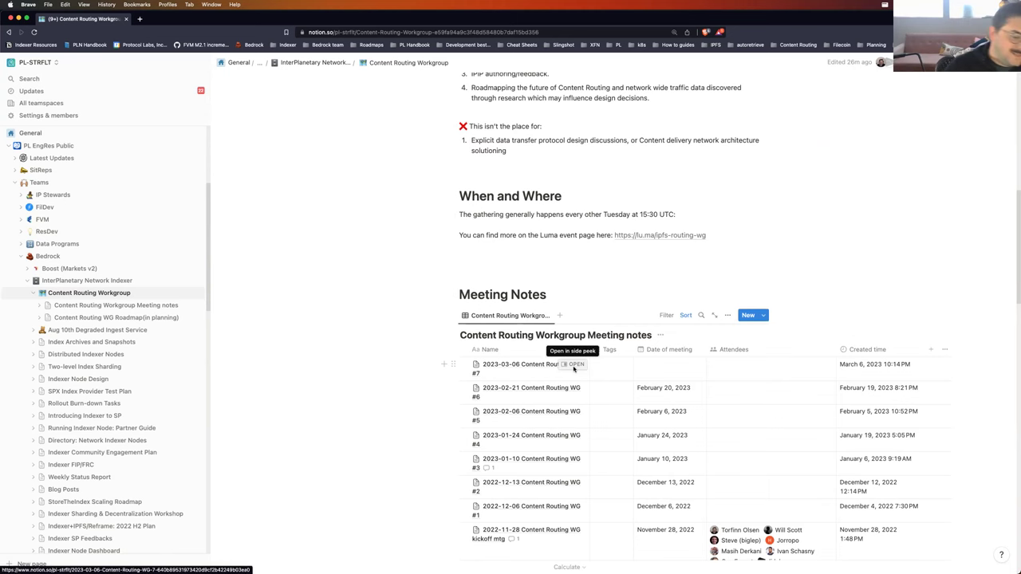
Step: Open the 2023-03-06 Content Routing WG #7 meeting notes and expand them to a full page
left_click(574, 366)
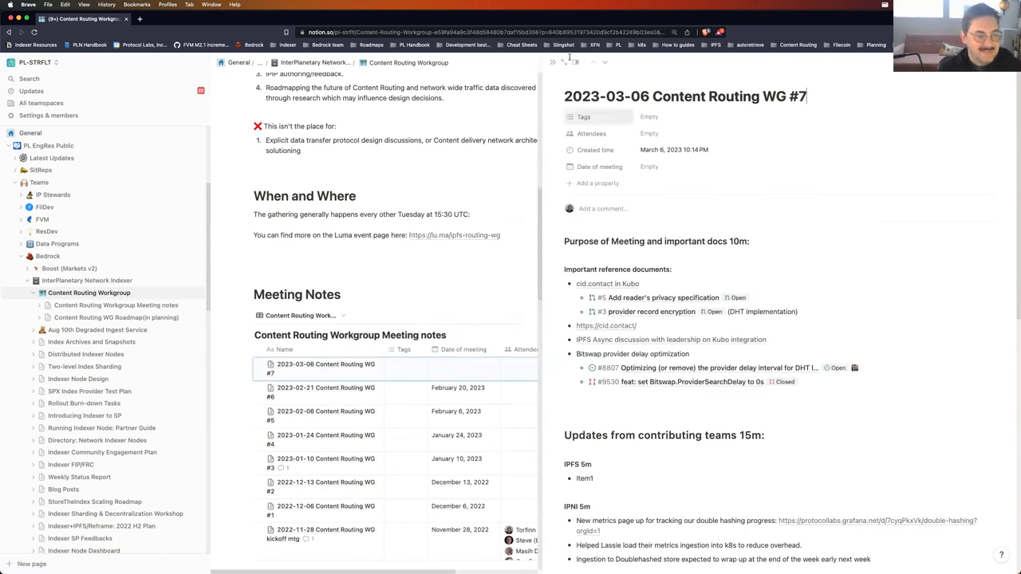
left_click(565, 61)
left_click(341, 32)
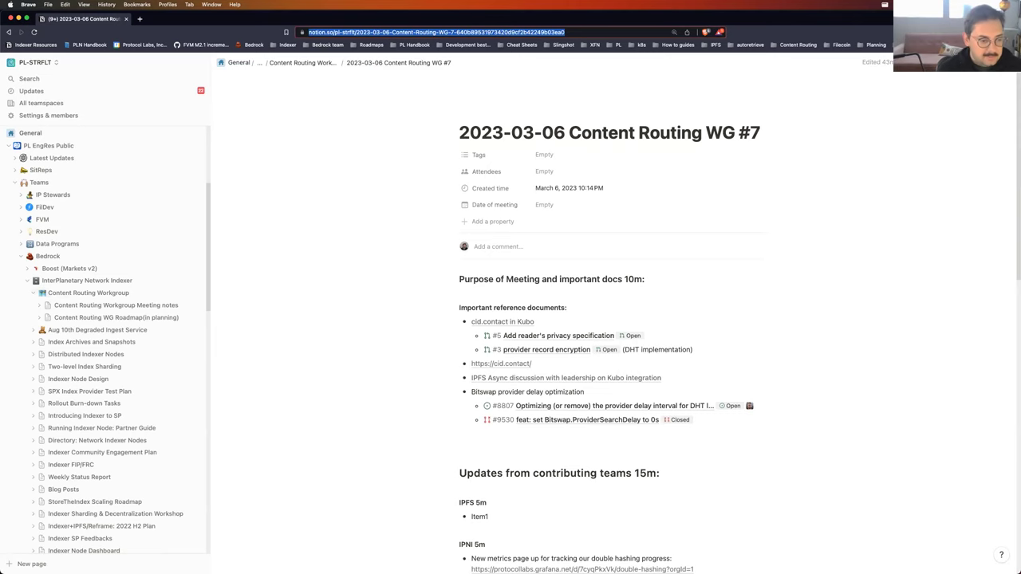
scroll(421, 359, "down", 3)
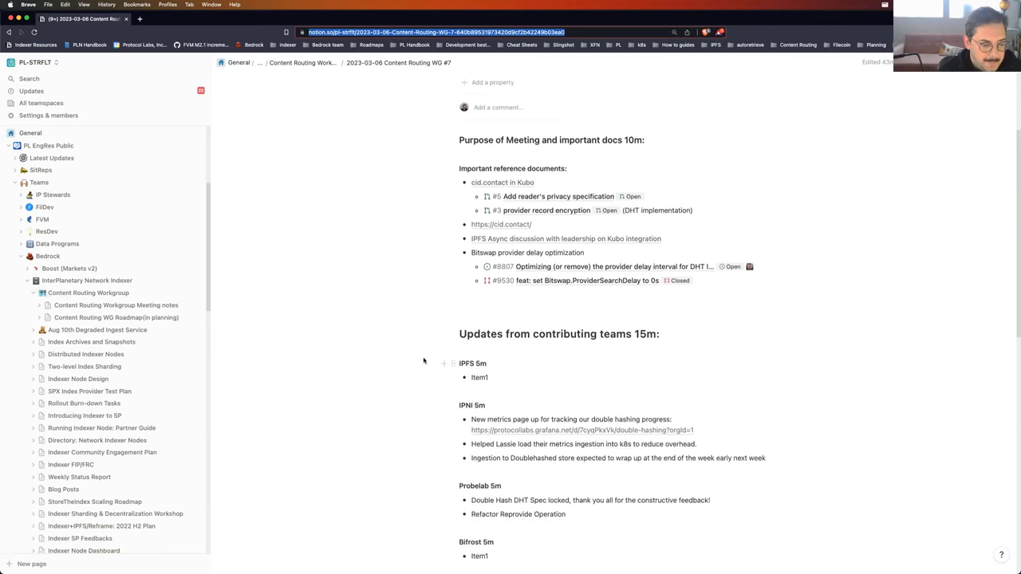
scroll(423, 361, "down", 3)
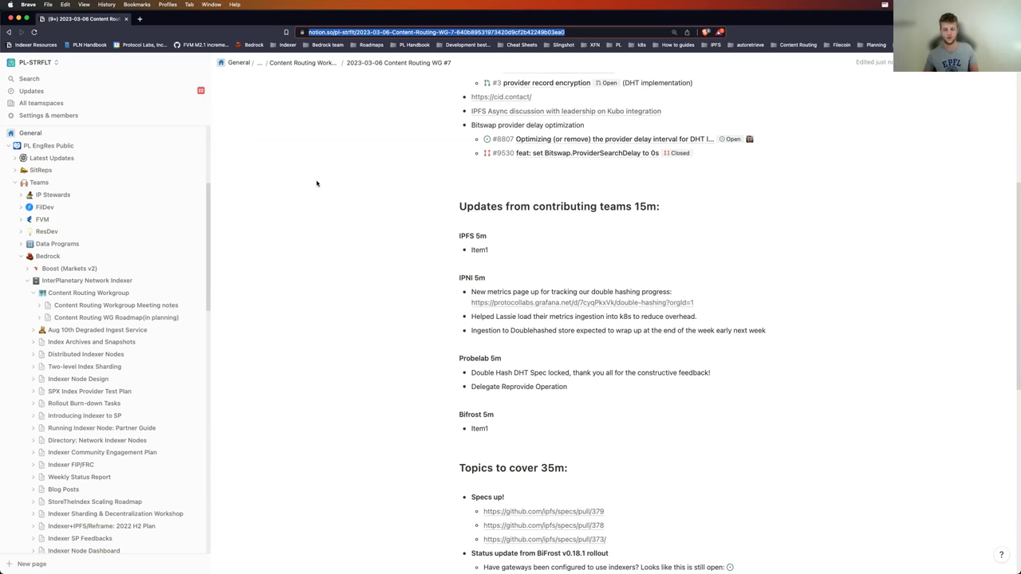
scroll(360, 327, "down", 1)
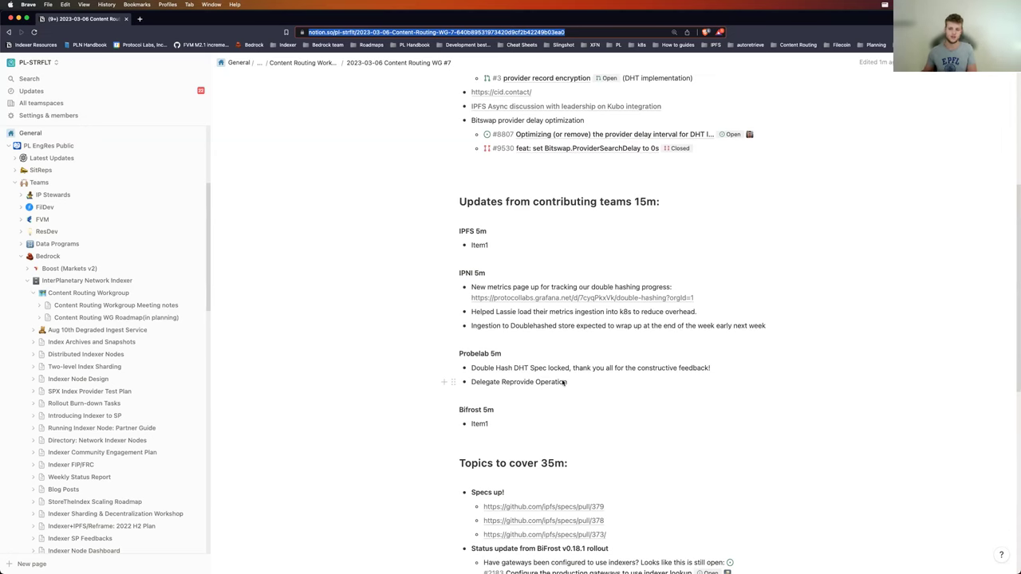
scroll(430, 311, "down", 3)
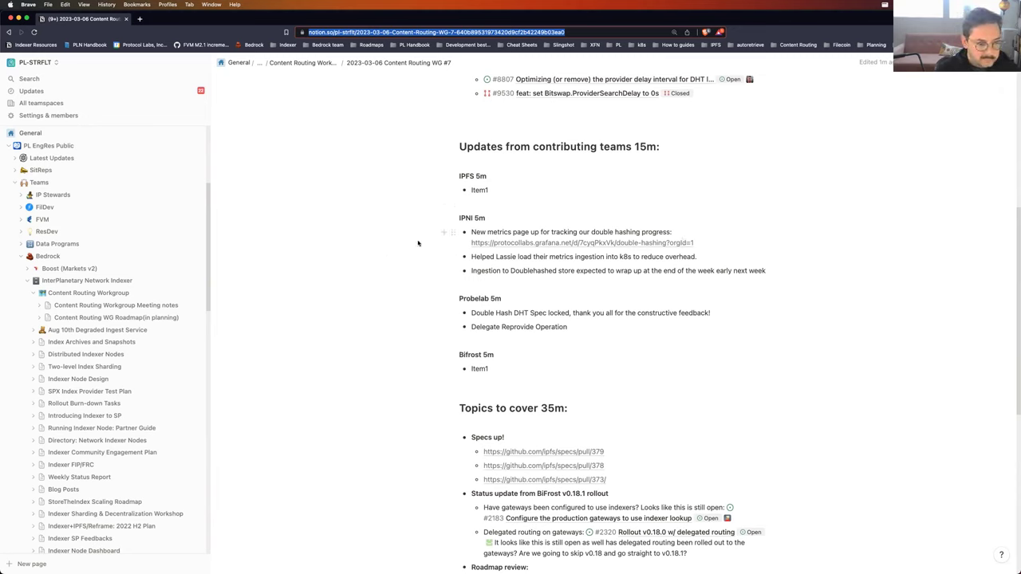
left_click(488, 189)
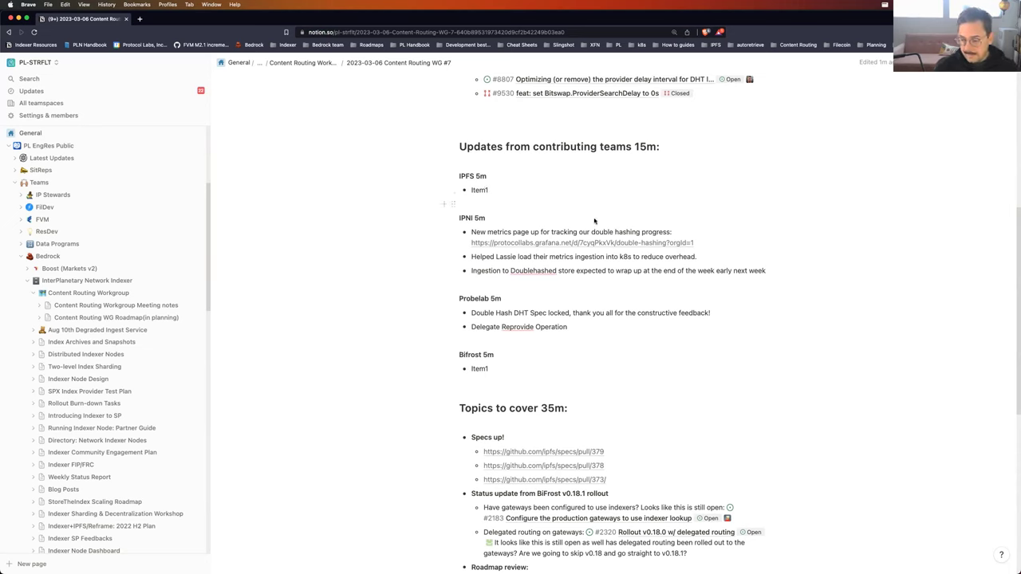
Step: Select the placeholder word 'Item1' beneath the IPFS 5m heading
double_click(479, 190)
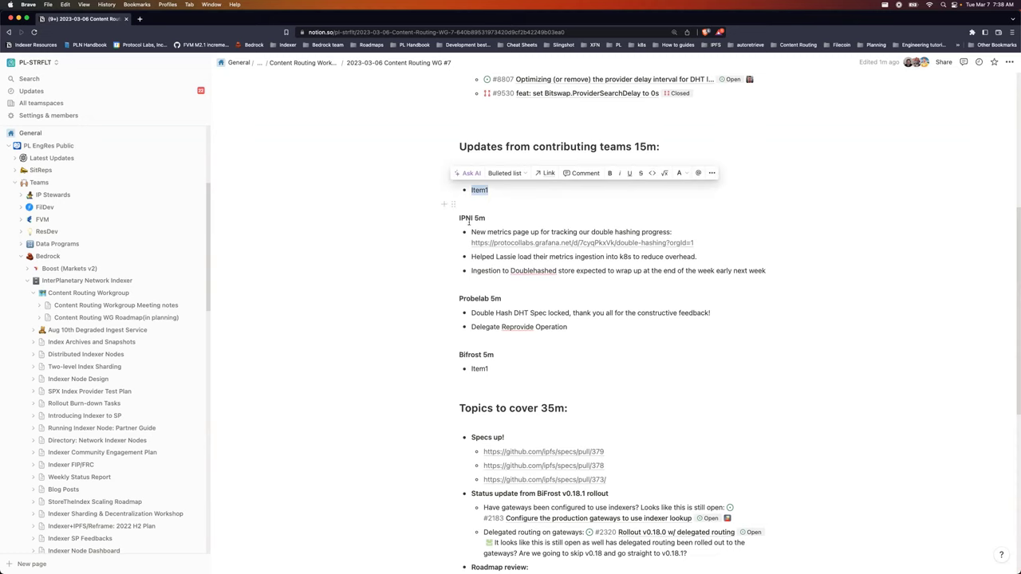
scroll(682, 341, "down", 5)
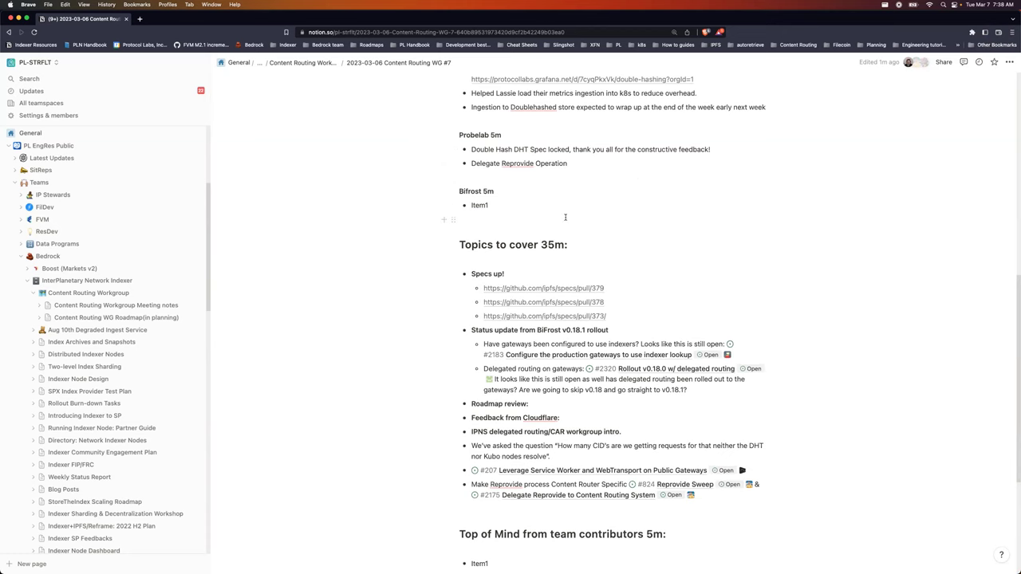
scroll(619, 240, "up", 1)
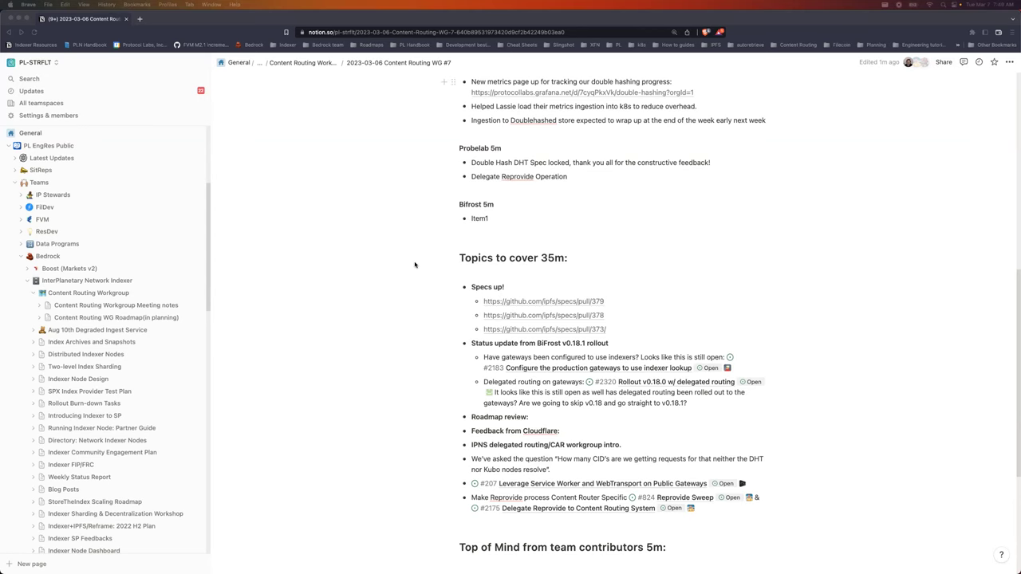
scroll(415, 270, "up", 1)
scroll(415, 270, "up", 1)
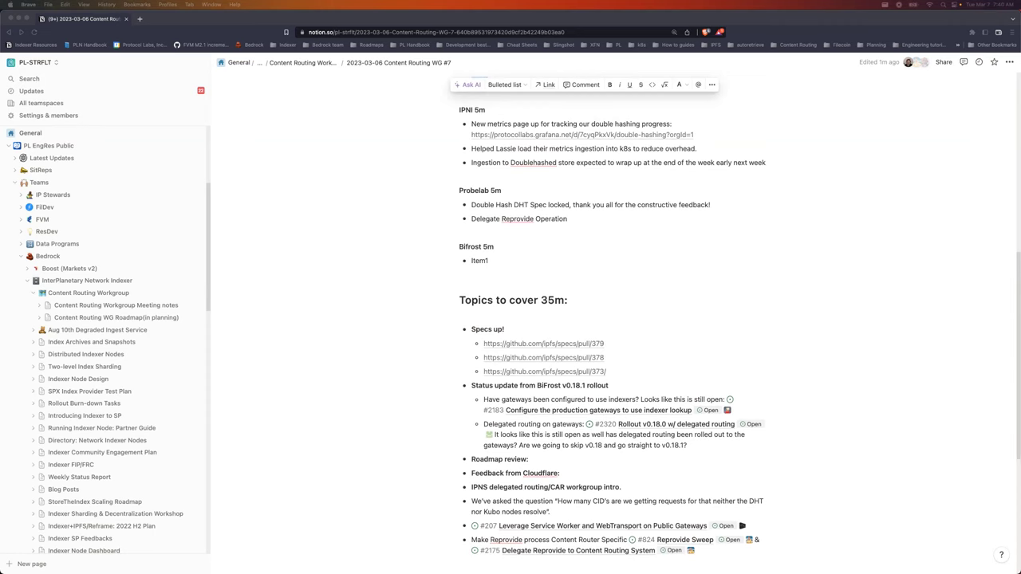
scroll(320, 287, "up", 4)
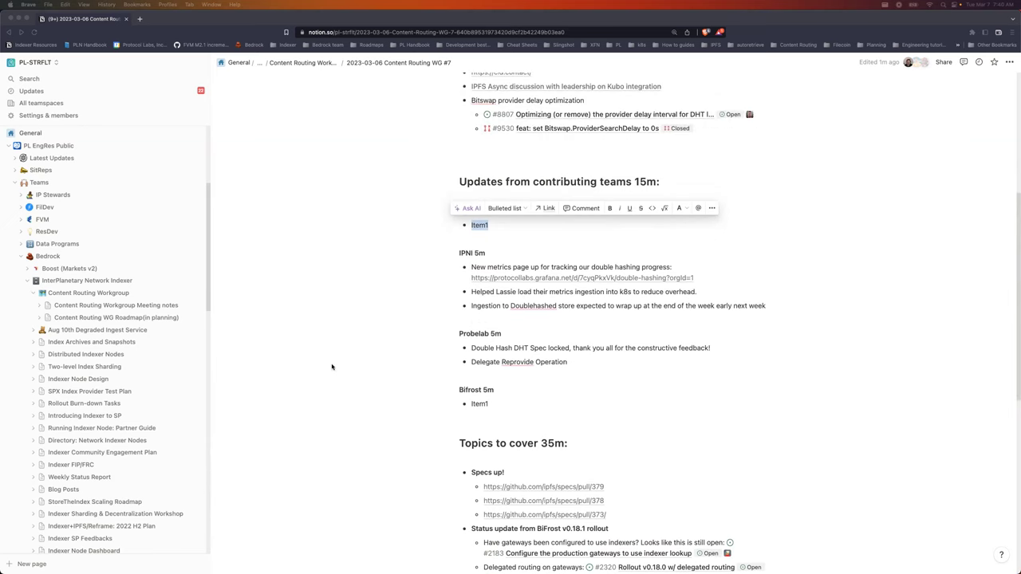
Step: Write the IPFS update: indexable data for SPs, and double hashing still leaves CIDs discoverable
left_click(482, 226)
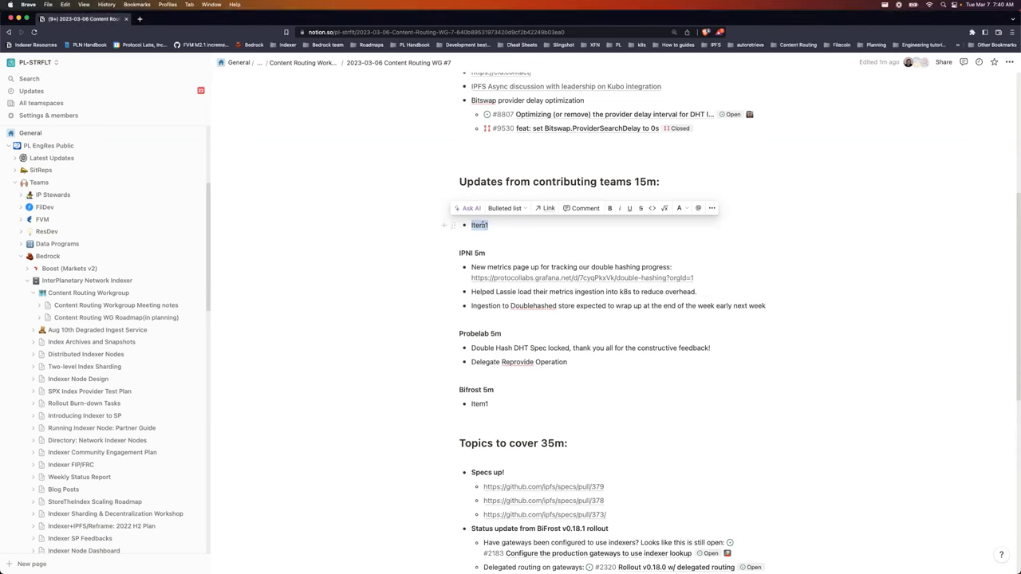
type("Indexable ")
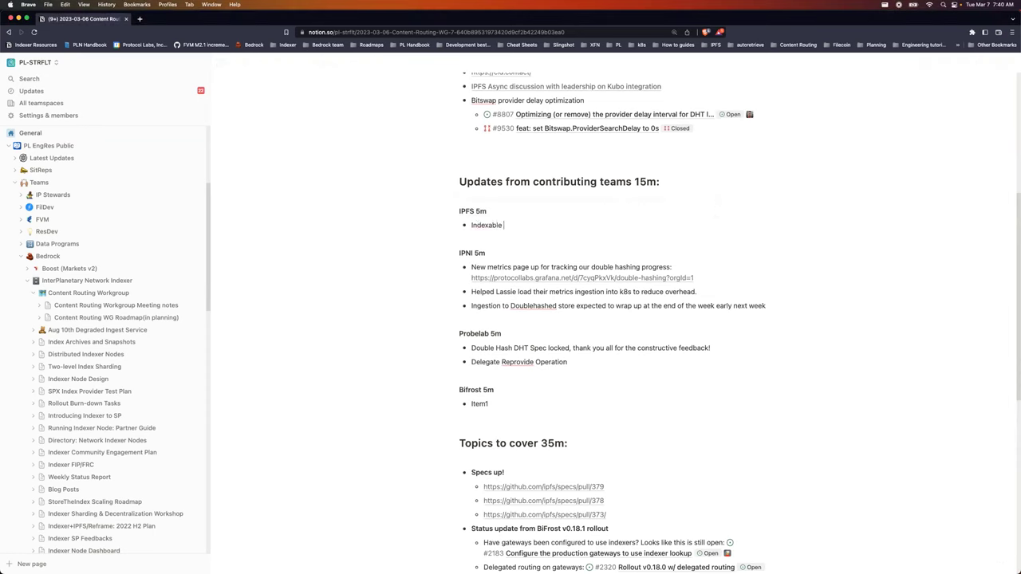
type("datas for SP's, Doublehashing to proect")
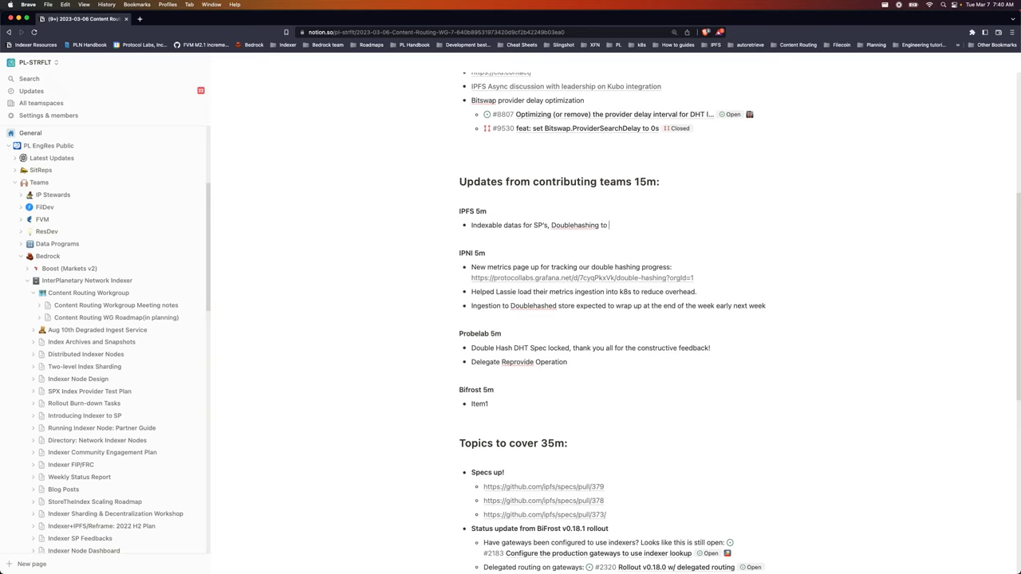
key("BackSpace")
key("BackSpace")
key("BackSpace")
key("BackSpace")
type("tect for privacy but exposing CID's so even with writer privacy you're still going to hav")
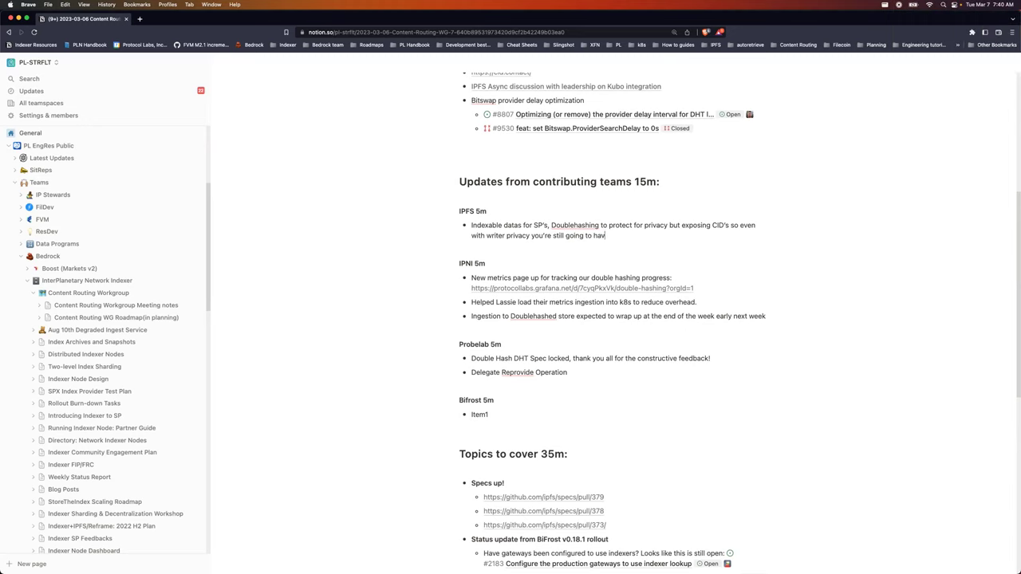
type("e most of the data being discoverable.")
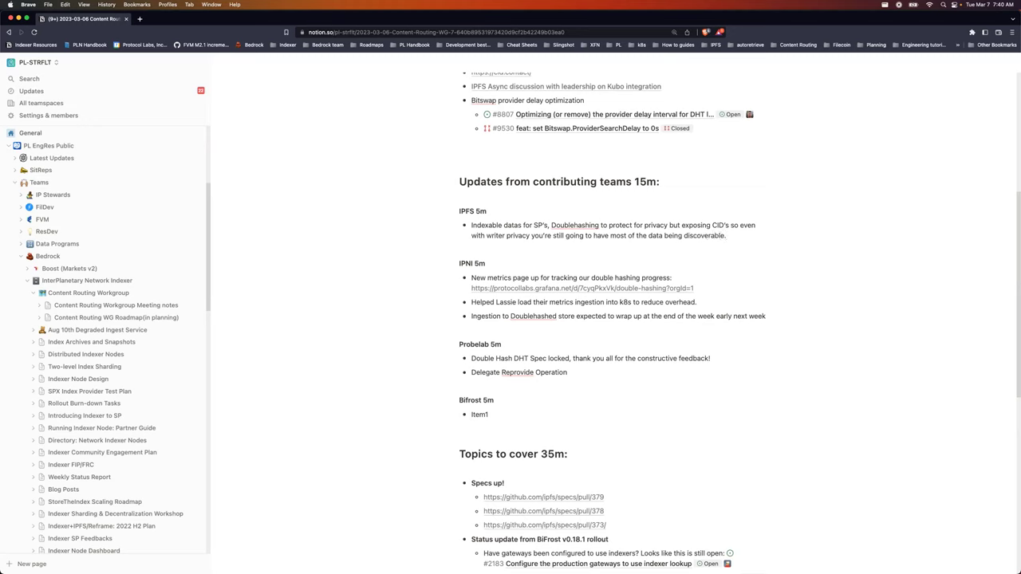
Step: Add an indented sub-bullet asking whether reader privacy will be ready, then start 'If your anonymity'
key("Return")
key("Tab")
type("Is reader pri")
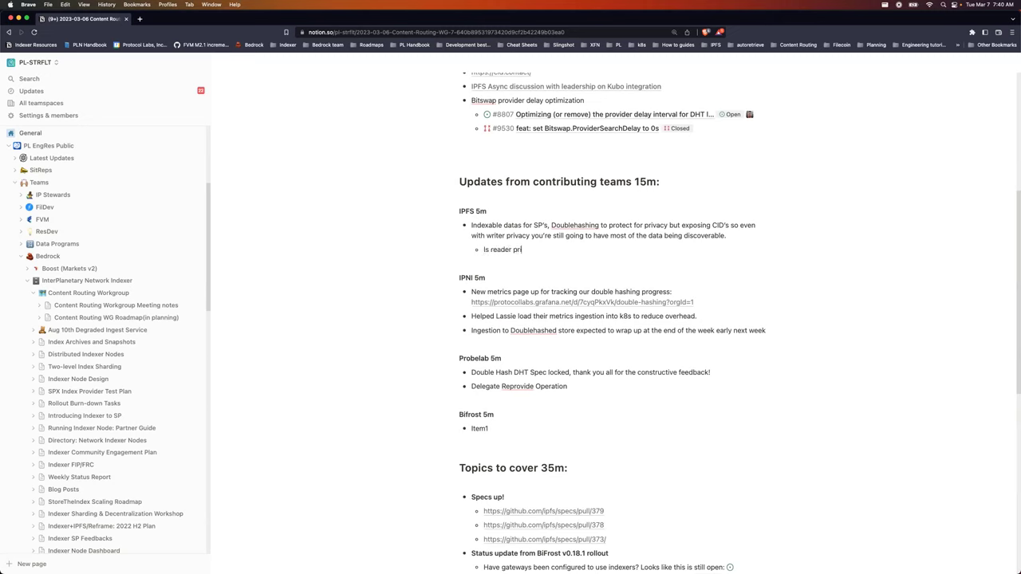
type("vacy going to be reader privacy?")
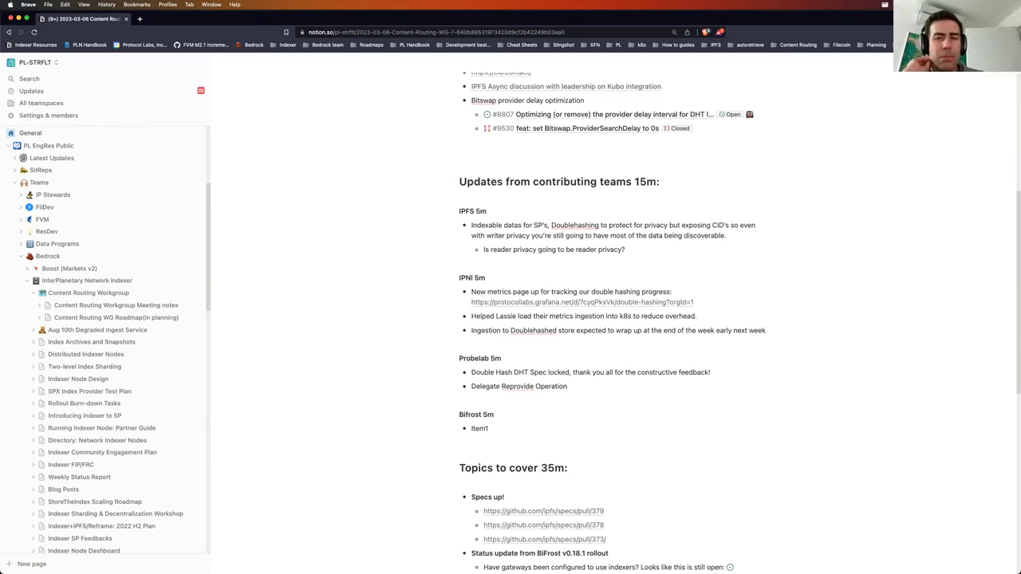
type("If your anonymin")
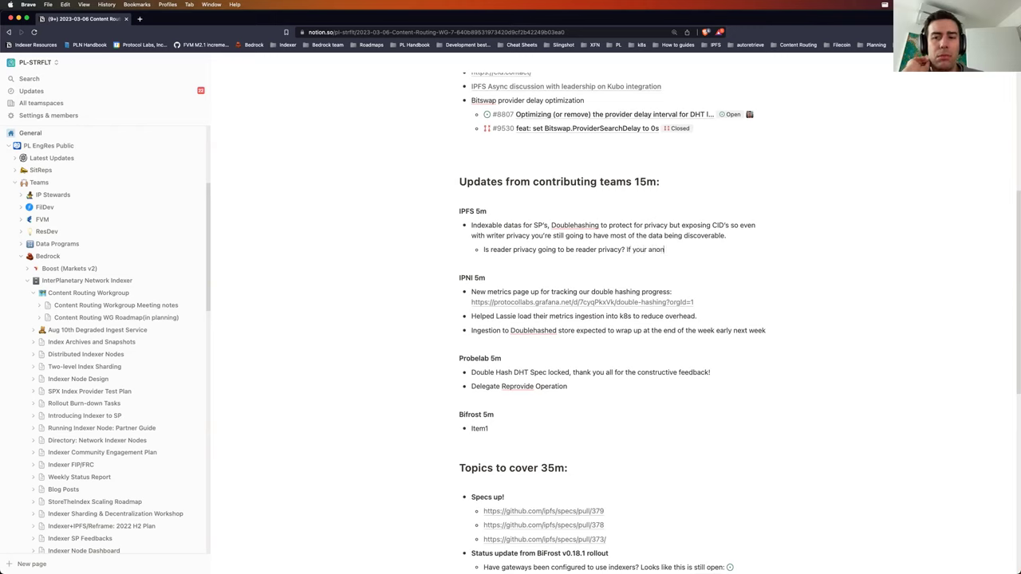
Step: Reword the answer: 'Your anonymity will be revealed by showing up in search engines' via indexed data
key("BackSpace")
type("ty")
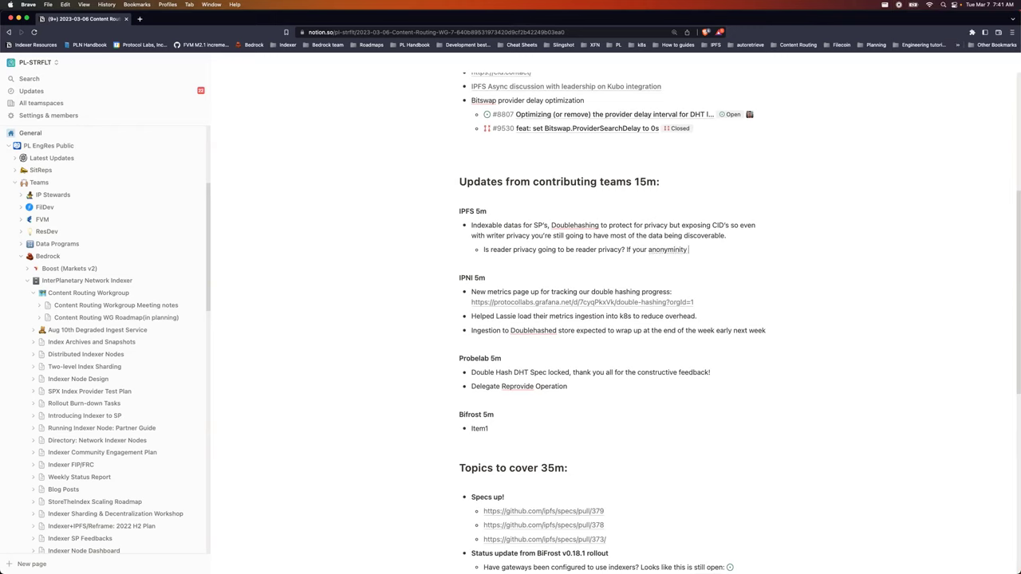
key("BackSpace")
key("BackSpace")
key("BackSpace")
key("BackSpace")
key("BackSpace")
key("BackSpace")
key("BackSpace")
key("BackSpace")
key("BackSpace")
key("BackSpace")
key("BackSpace")
key("BackSpace")
key("BackSpace")
key("BackSpace")
key("BackSpace")
key("BackSpace")
key("BackSpace")
key("BackSpace")
type("Your ano")
type("ny")
type("mn")
type("ity")
key("BackSpace")
key("BackSpace")
key("BackSpace")
key("BackSpace")
key("BackSpace")
key("BackSpace")
type("will be revealed by showing up in search inge")
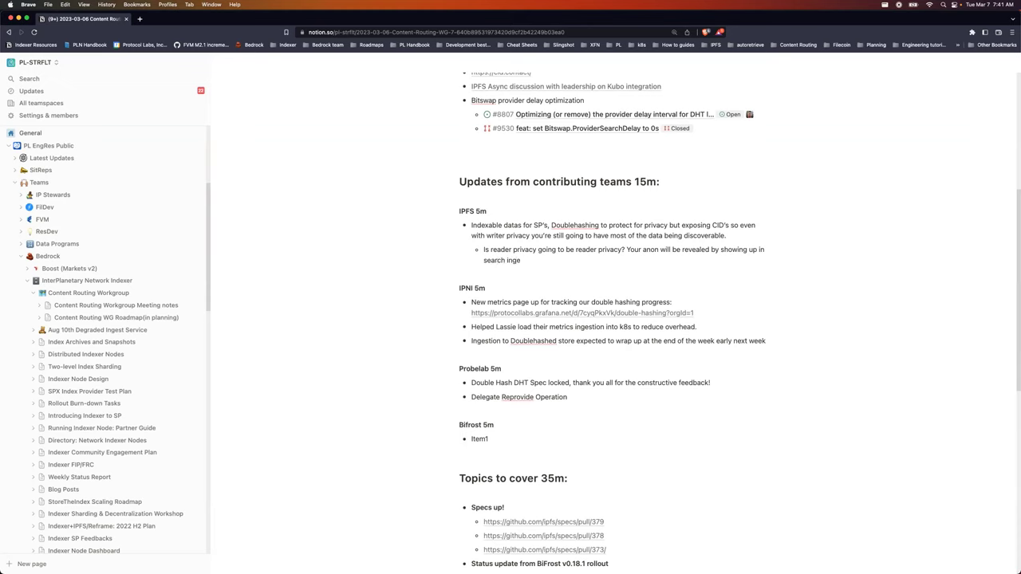
key("BackSpace")
key("BackSpace")
key("BackSpace")
key("BackSpace")
type("engines ar")
type(" a result of the indexed datat")
key("BackSpace")
Step: Add the 'Reidentification risk' note on external data sets and the Filecoin-versus-other-data comparison
type("under root CID")
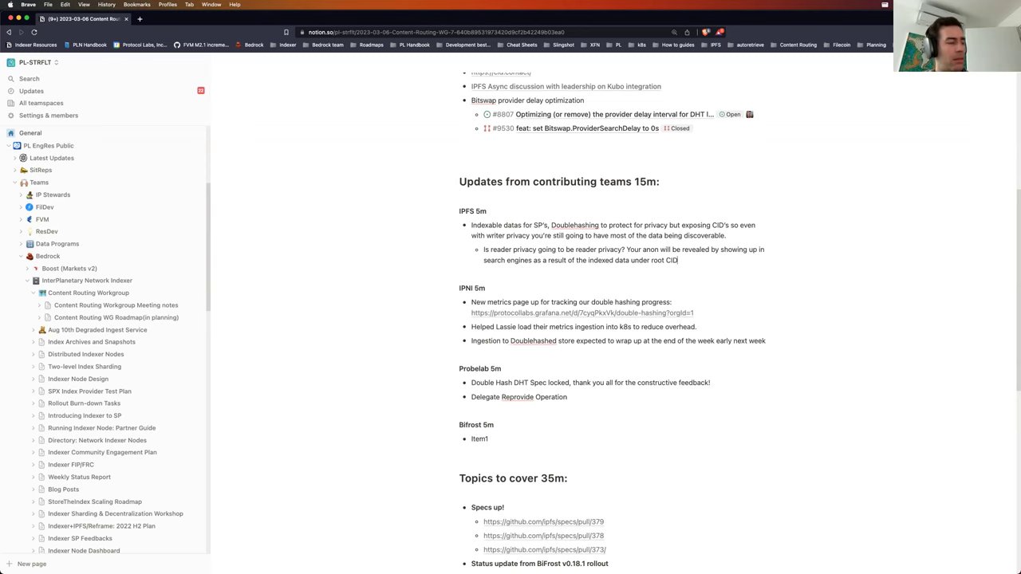
type("s.")
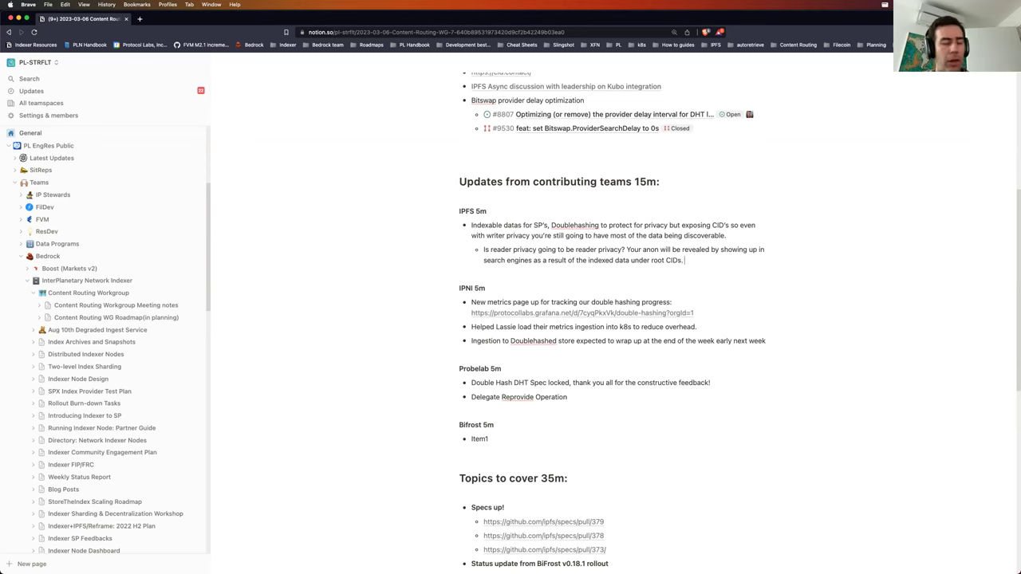
type(" *Reidentificatio")
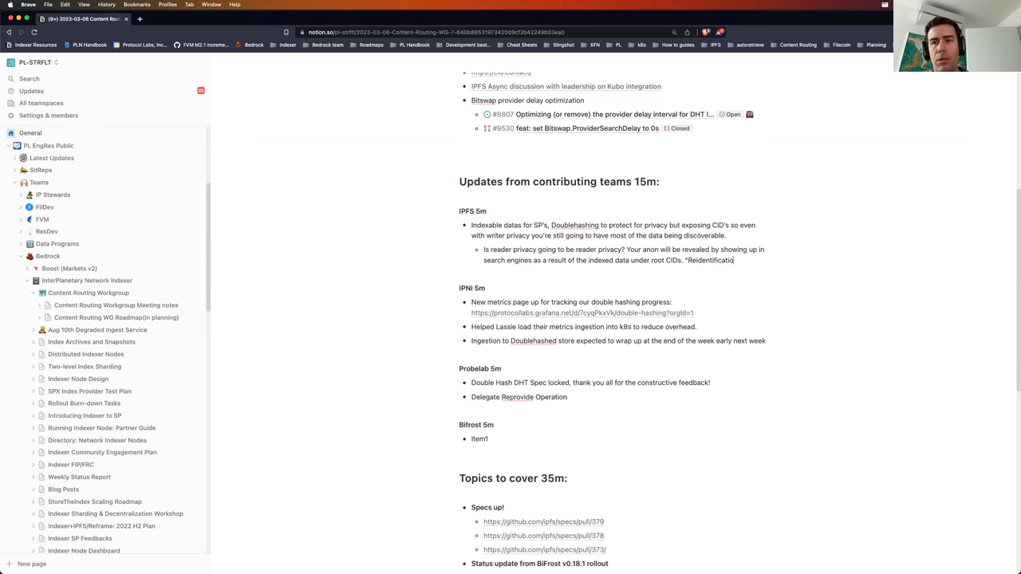
type("n risk\" ex")
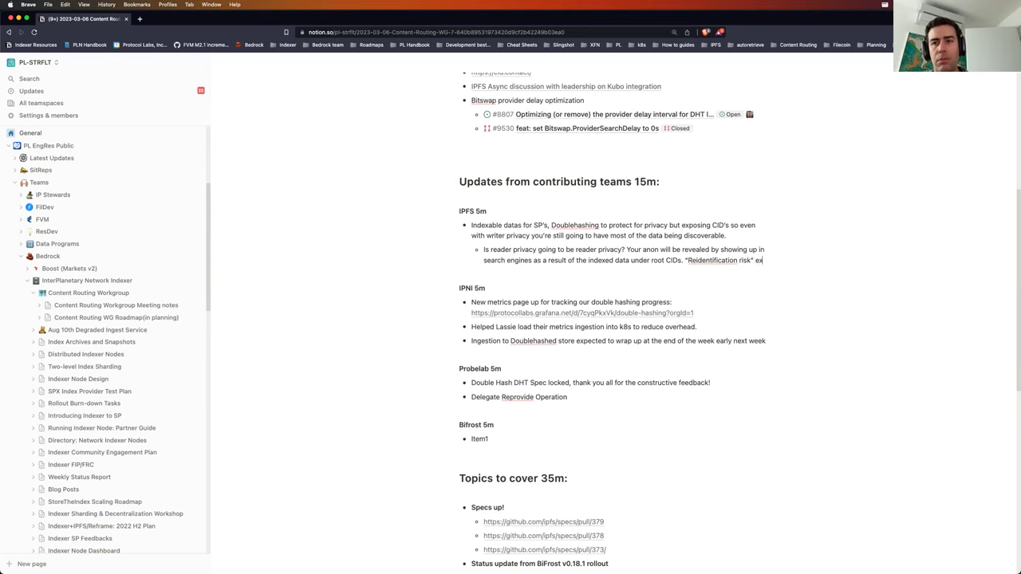
type("ternal data")
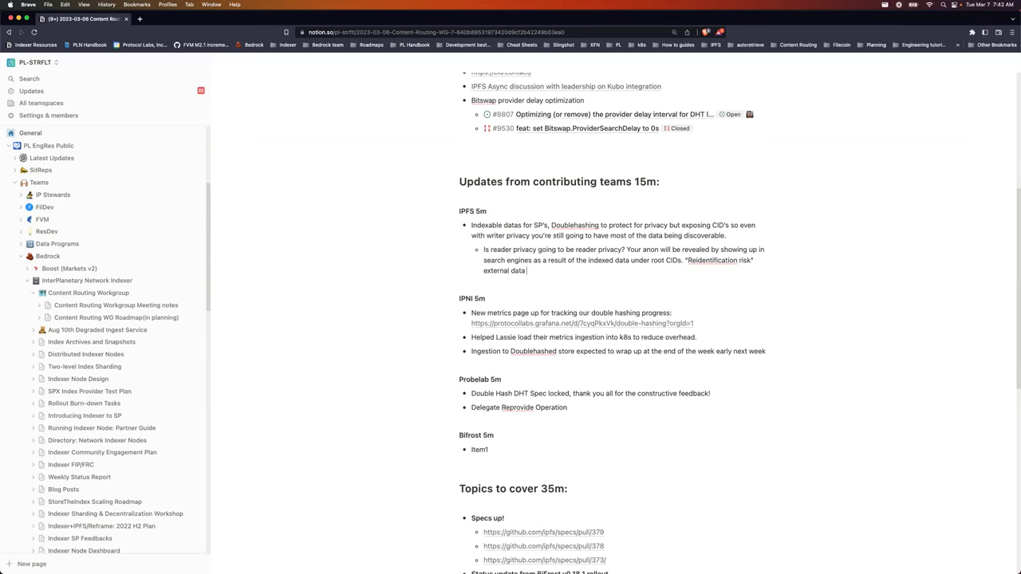
type(" sets to ID outside of the system. Filecoin dat")
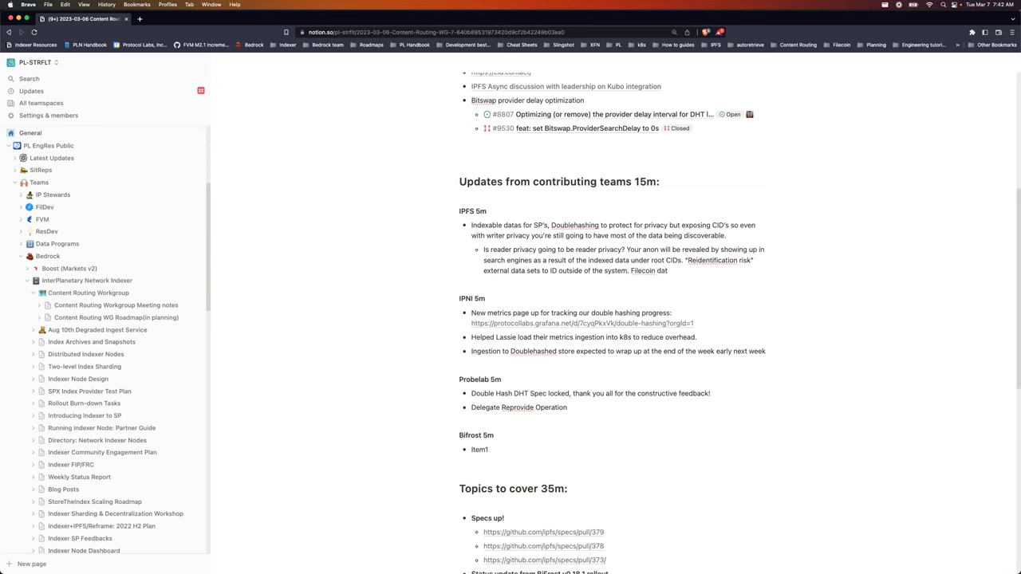
type("a vs otherwise(it'll")
key("BackSpace")
type("l be interesting to know if a")
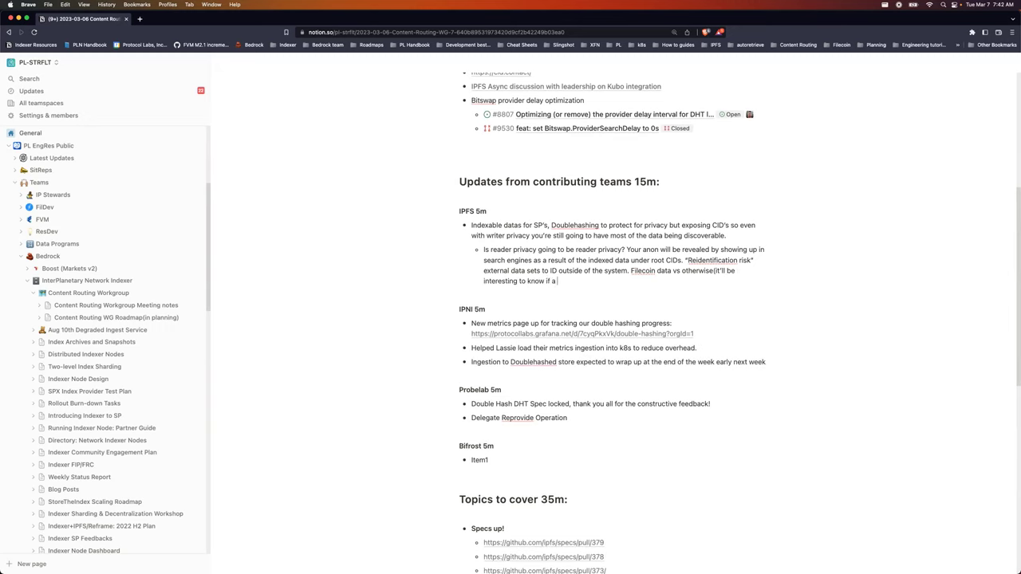
type(" lot of the data we're doing extra processing work on).")
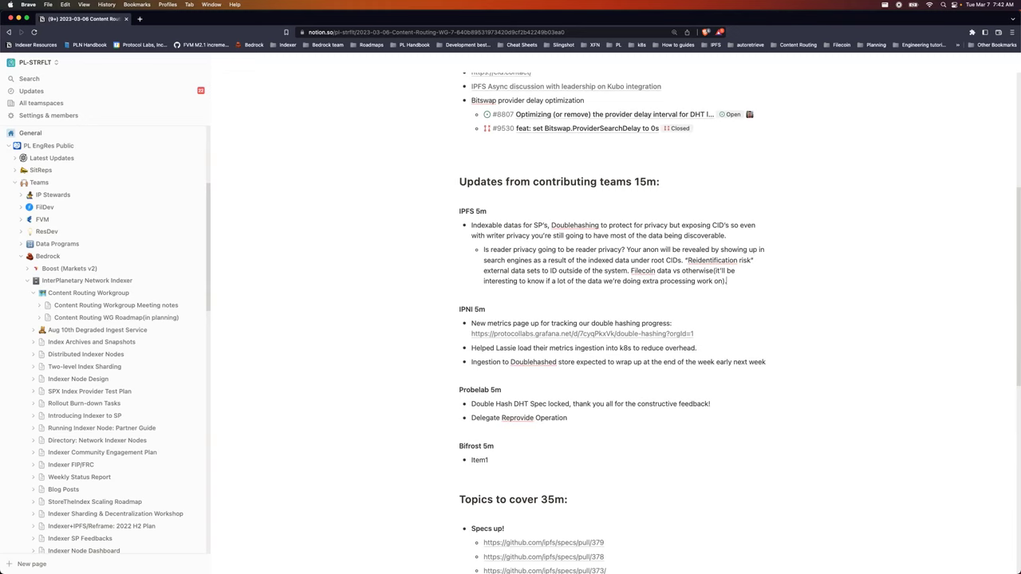
Step: Add a sub-bullet 'We need SP feedback on this', urging flexibility when SPs skip IPNI and use ACLs
key("Return")
type("We need")
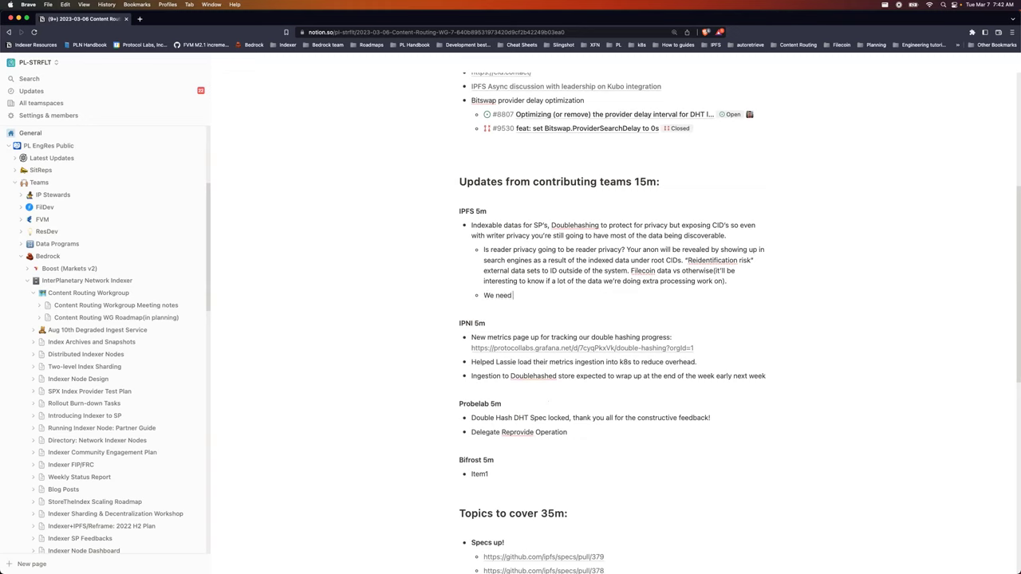
type(" SP feedback on this. If they're not sending")
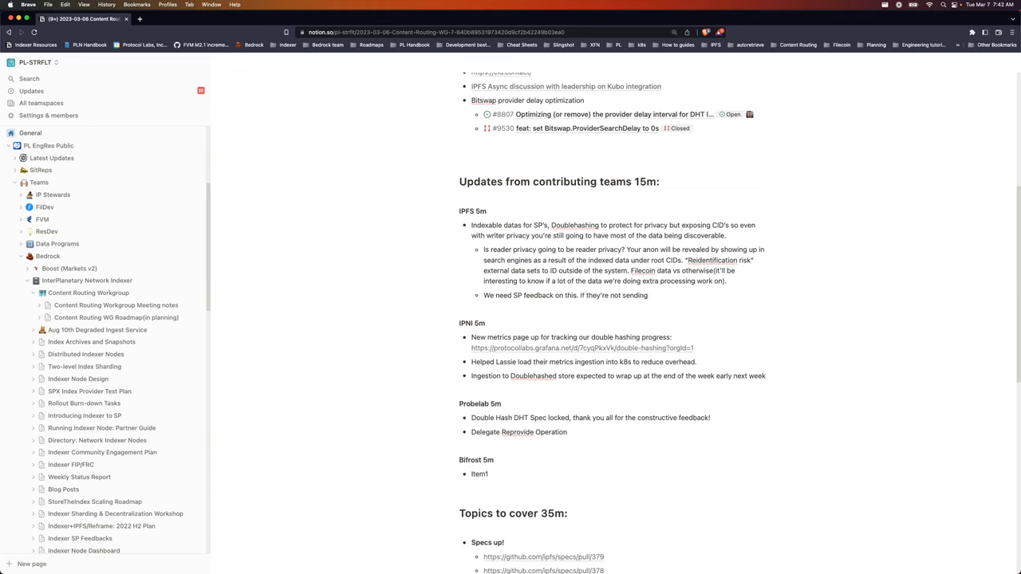
type(" data to IPNI and we have ACL's and th")
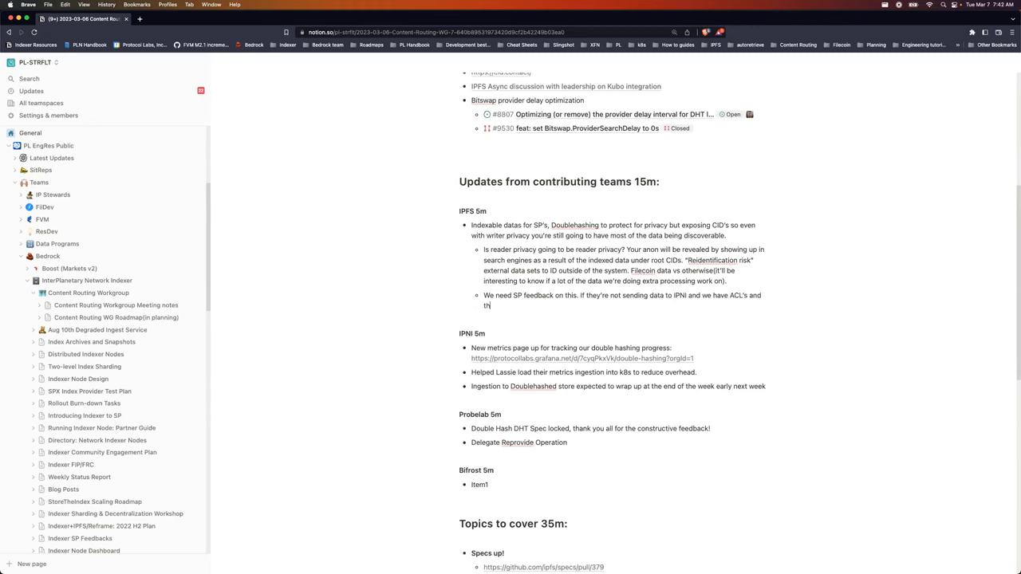
type("ey're not making it available for searc")
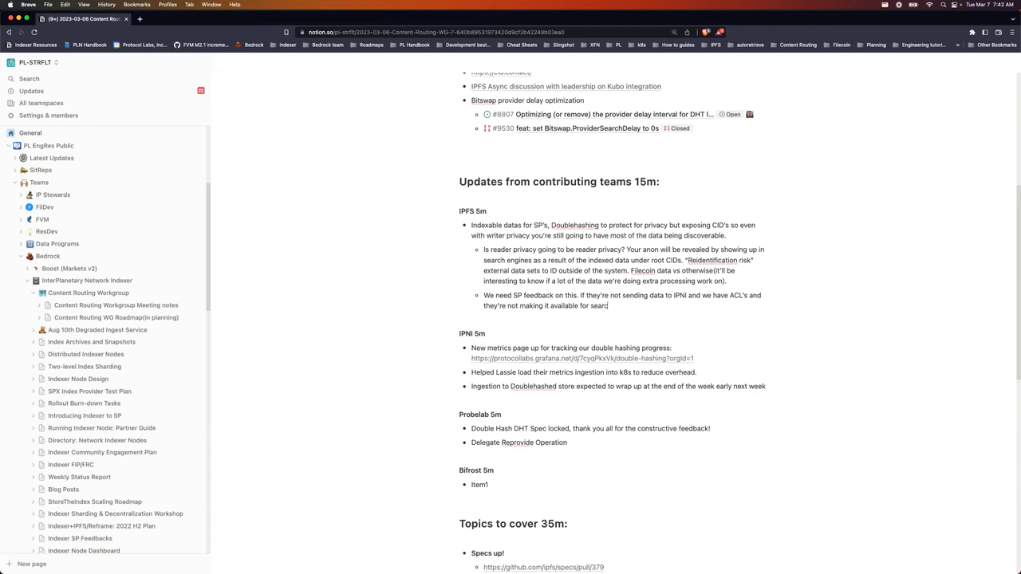
type("h. We want")
key("BackSpace")
key("BackSpace")
key("BackSpace")
key("BackSpace")
type("may want to be flexibil")
key("BackSpace")
type("le on those di")
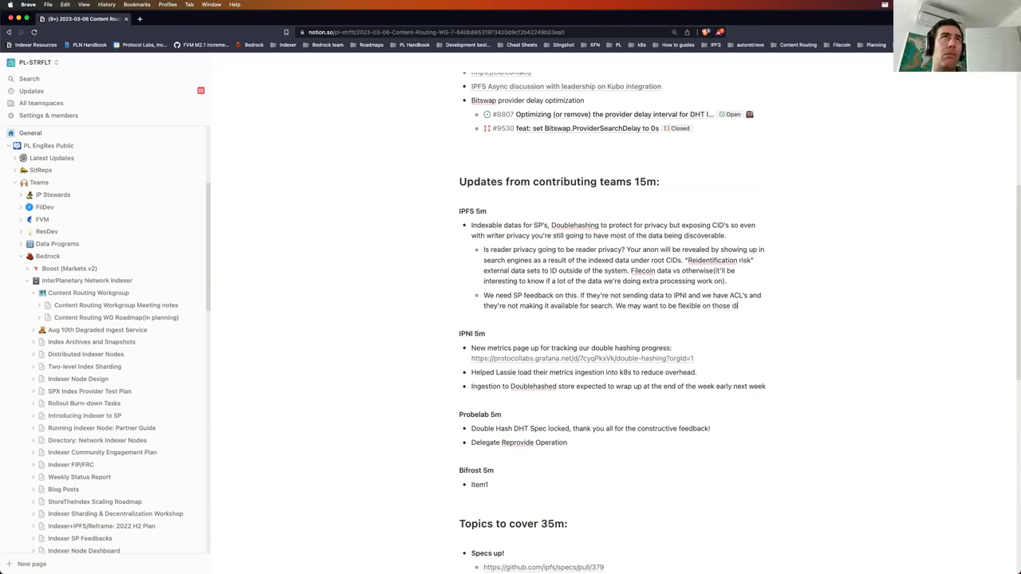
type("mensions.")
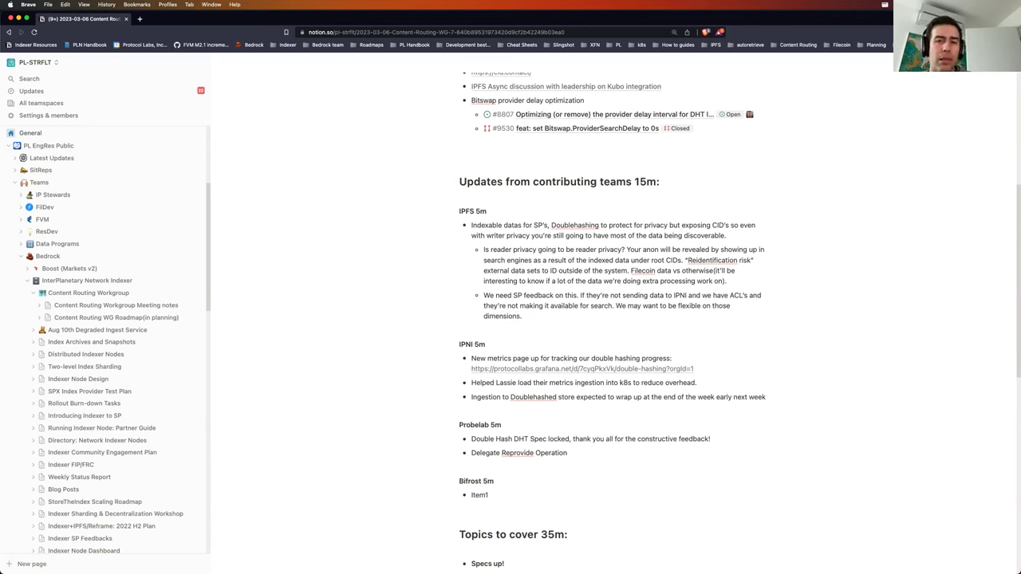
Step: Add a sub-bullet on double-hashed public CIDs, ending 'If they DH the CID then you can correlate against that.'
key("Return")
type("T")
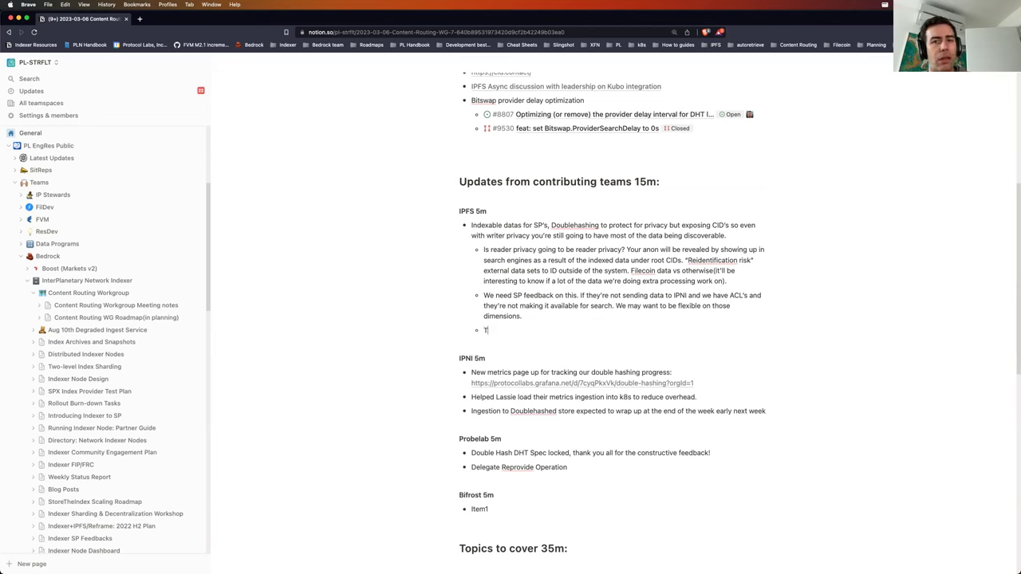
type("here will still be")
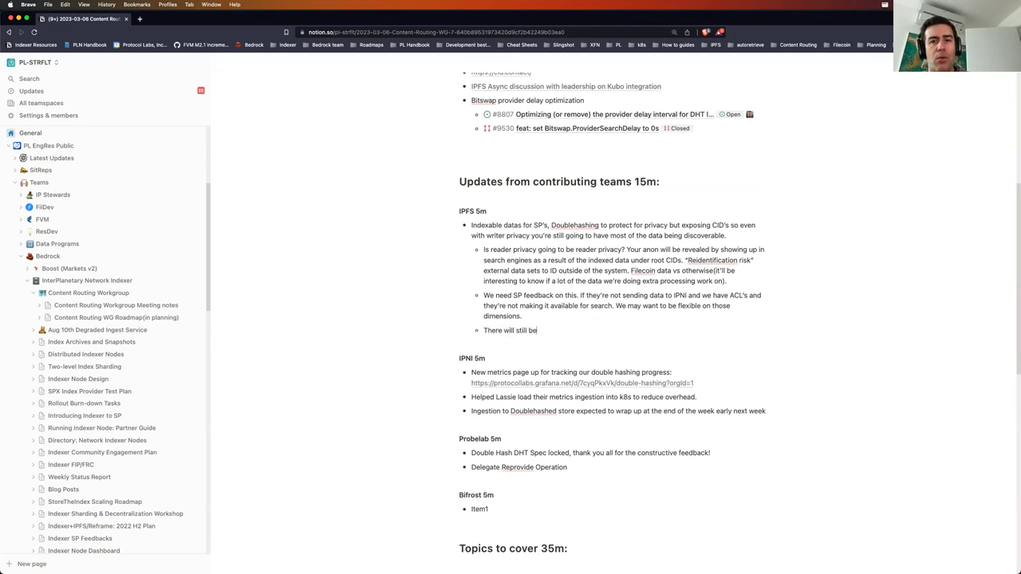
type(" a case where ")
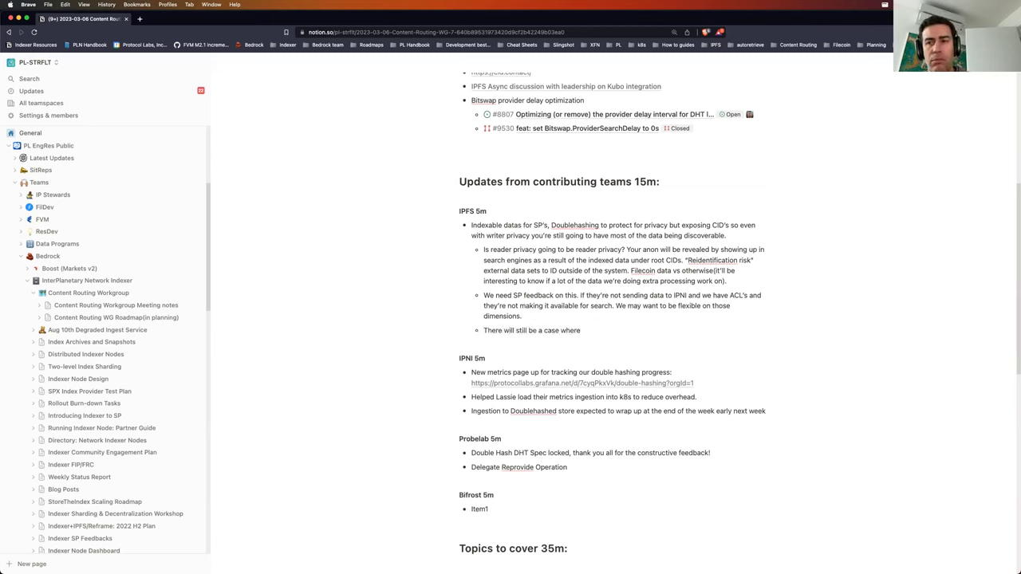
type("an I")
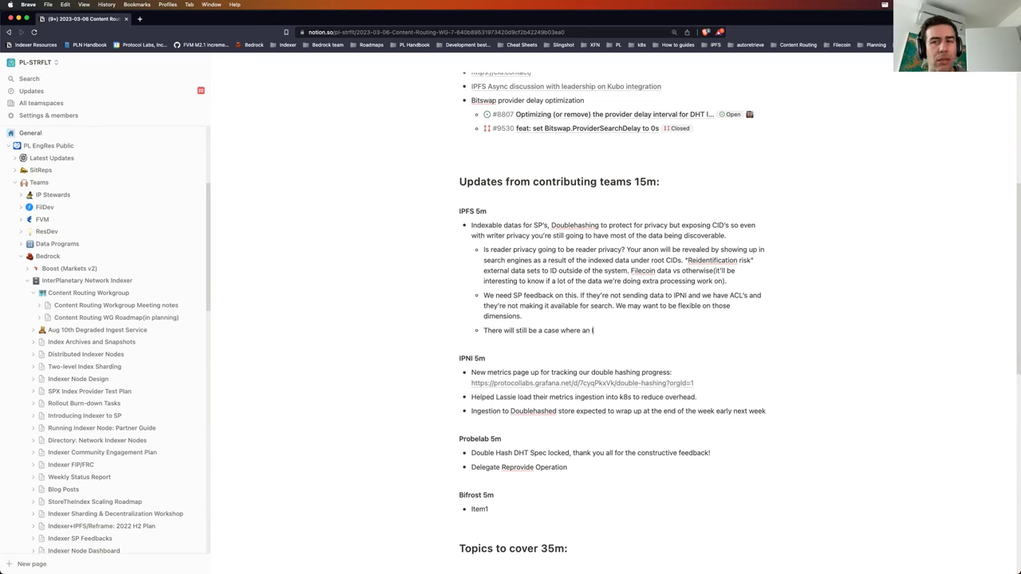
type("PFS node only has the IP")
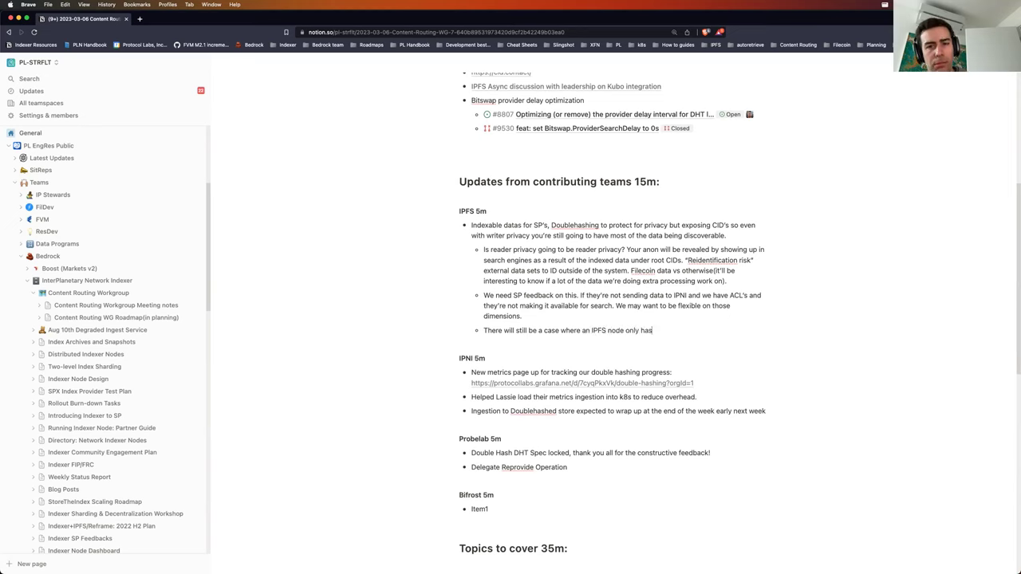
key("BackSpace")
key("BackSpace")
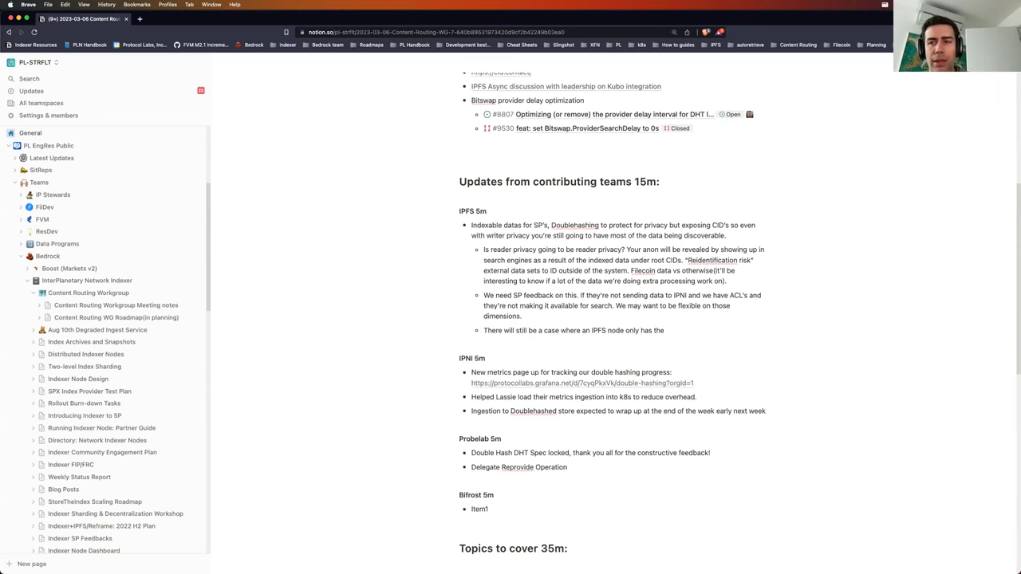
type("Doublehashed ")
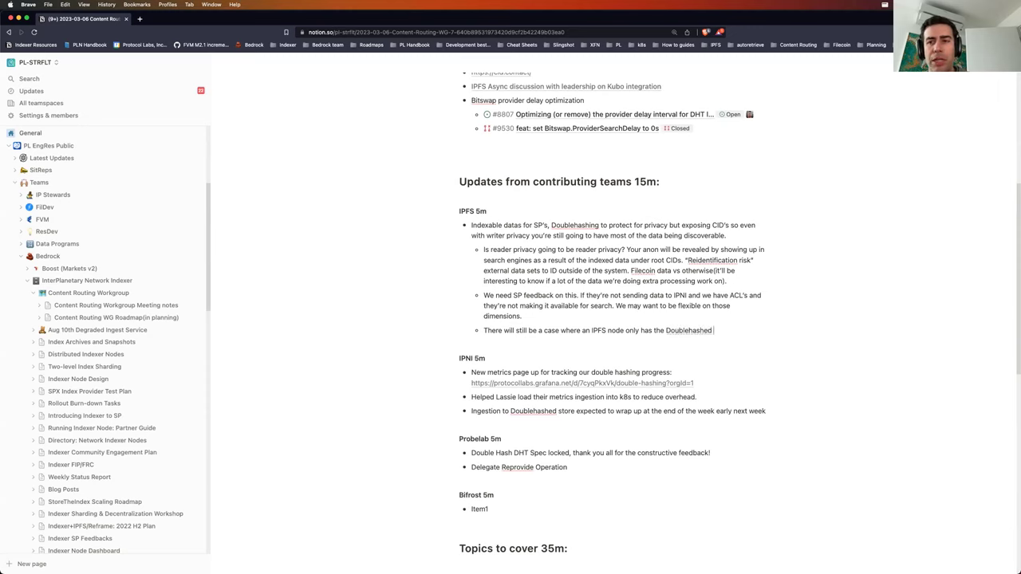
type("since noone els")
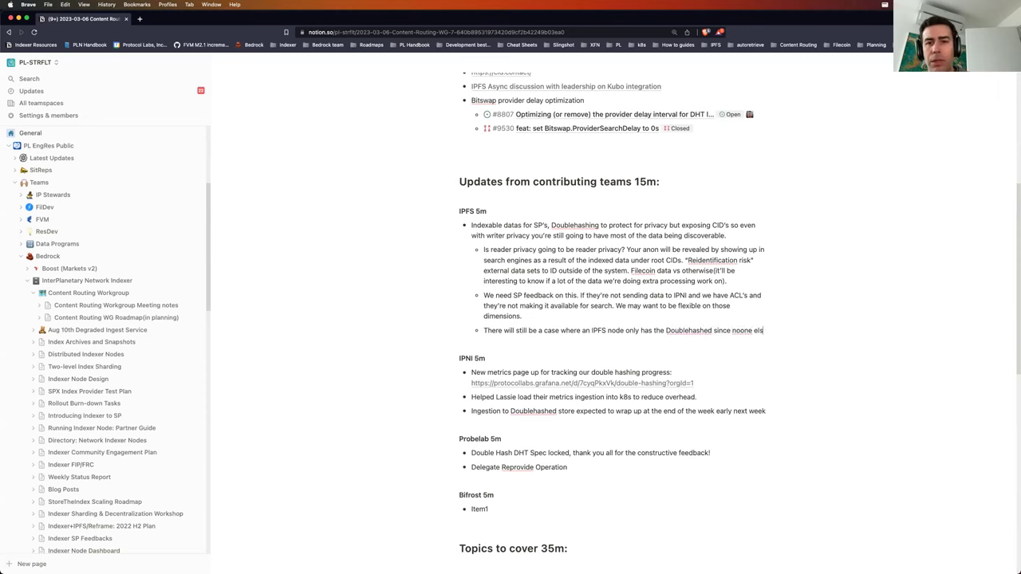
type("e knows the pre-")
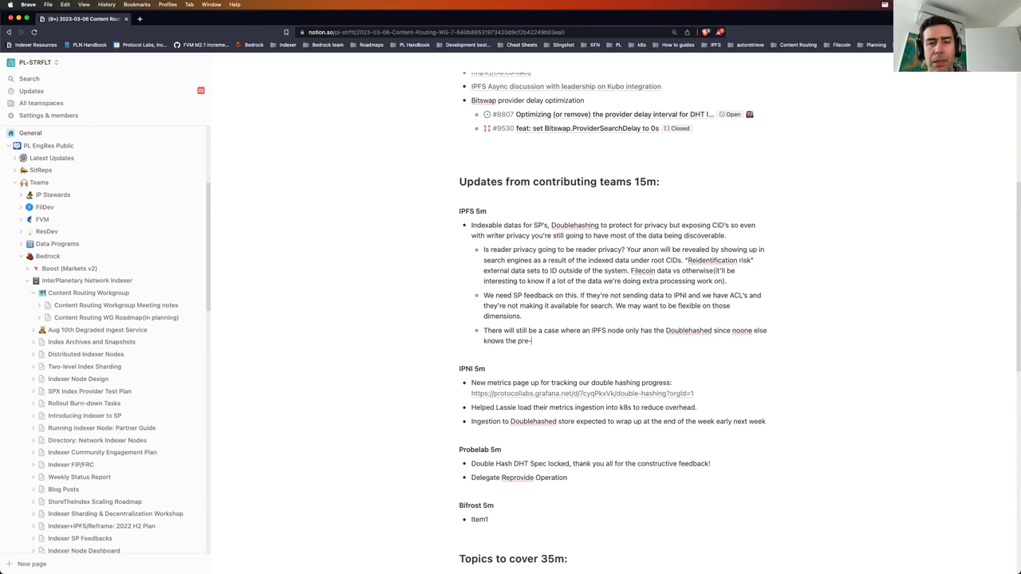
type("imaged")
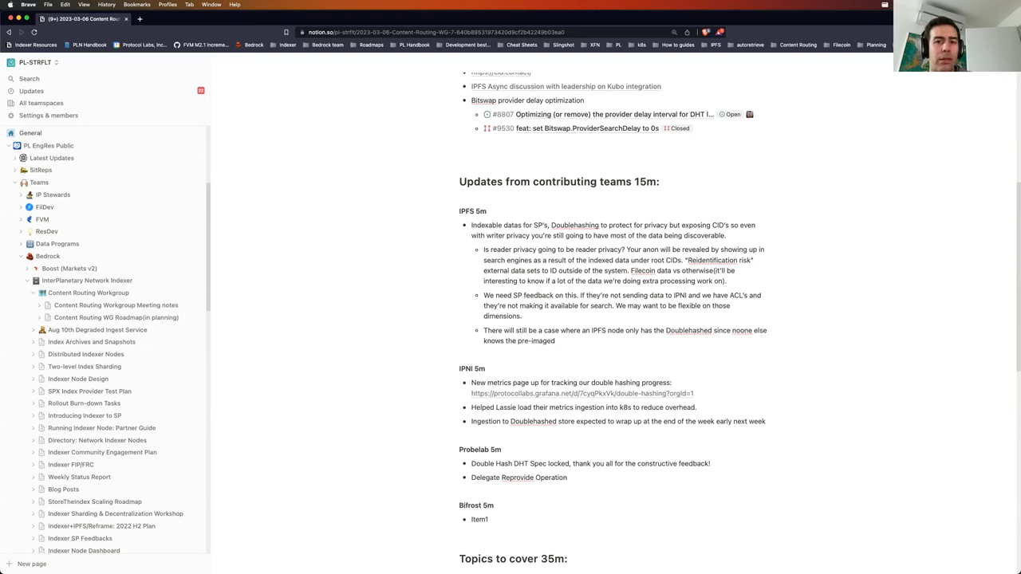
type(" CID but there")
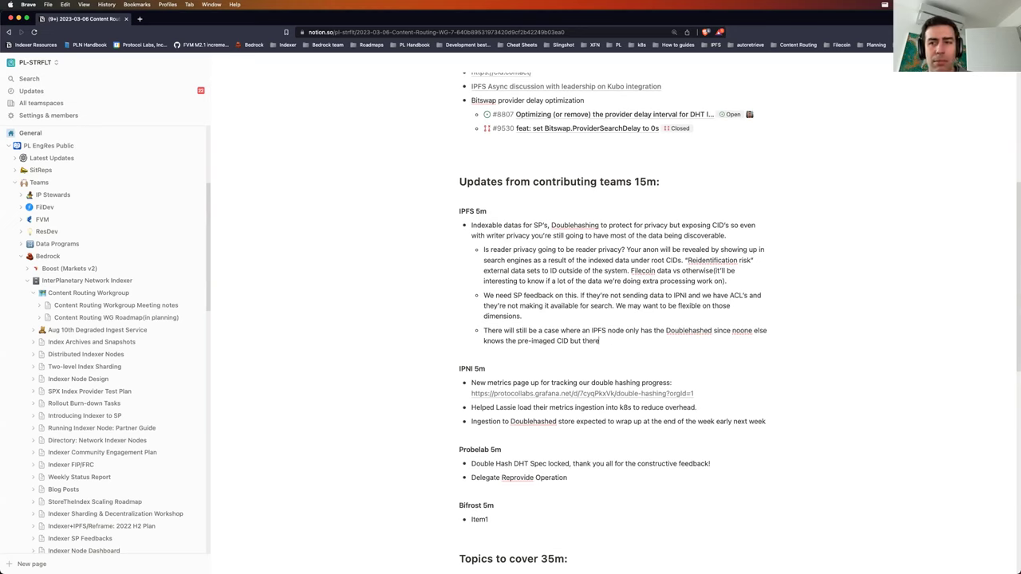
type(" are cases where the")
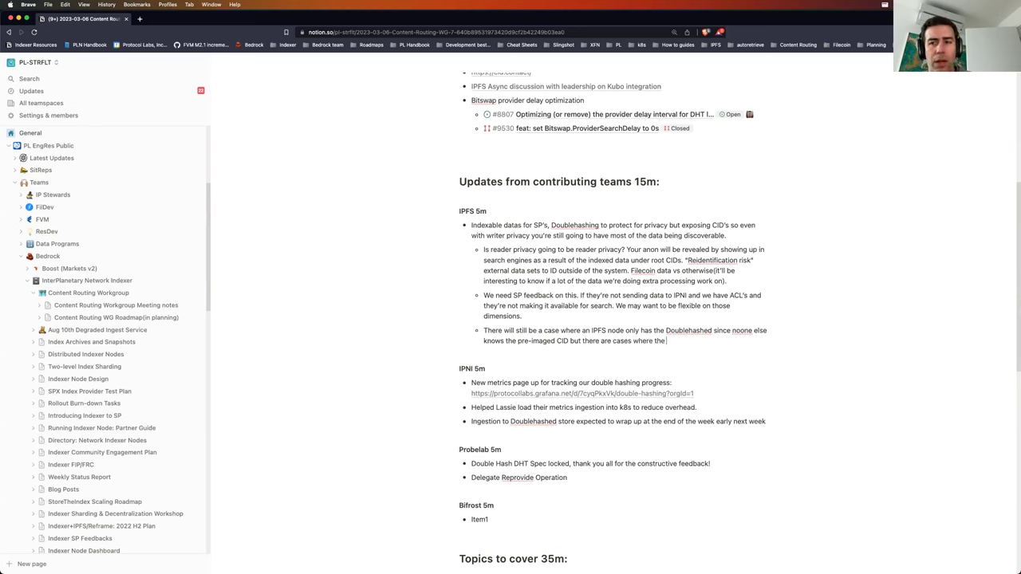
type(" CID is in a public")
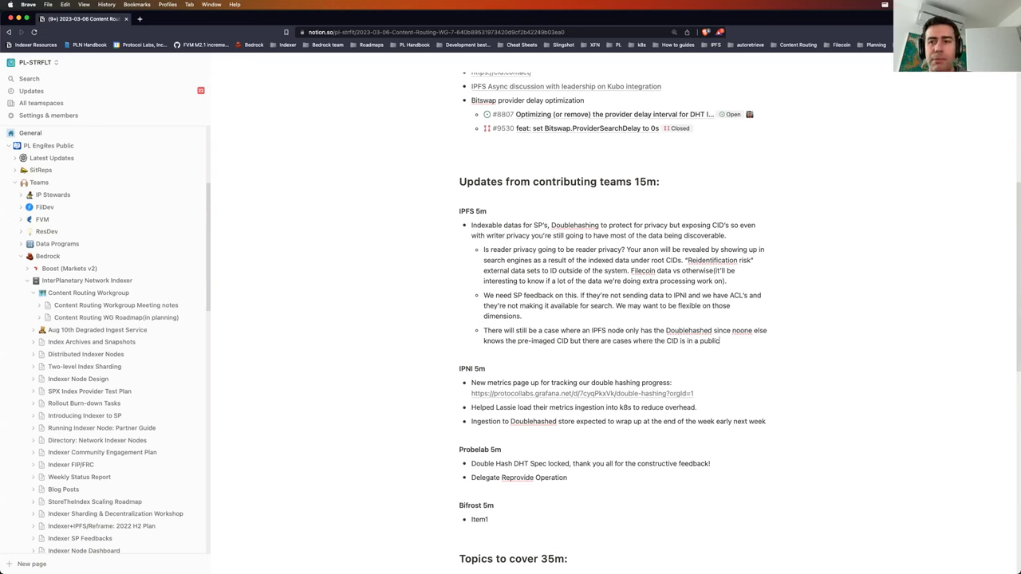
type(" data set and")
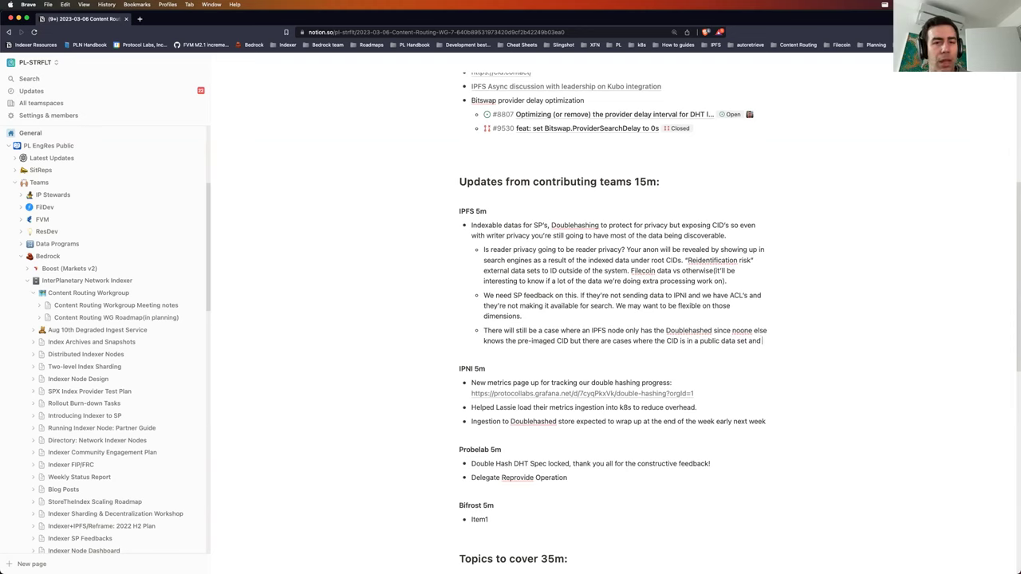
type(" the SP releases ")
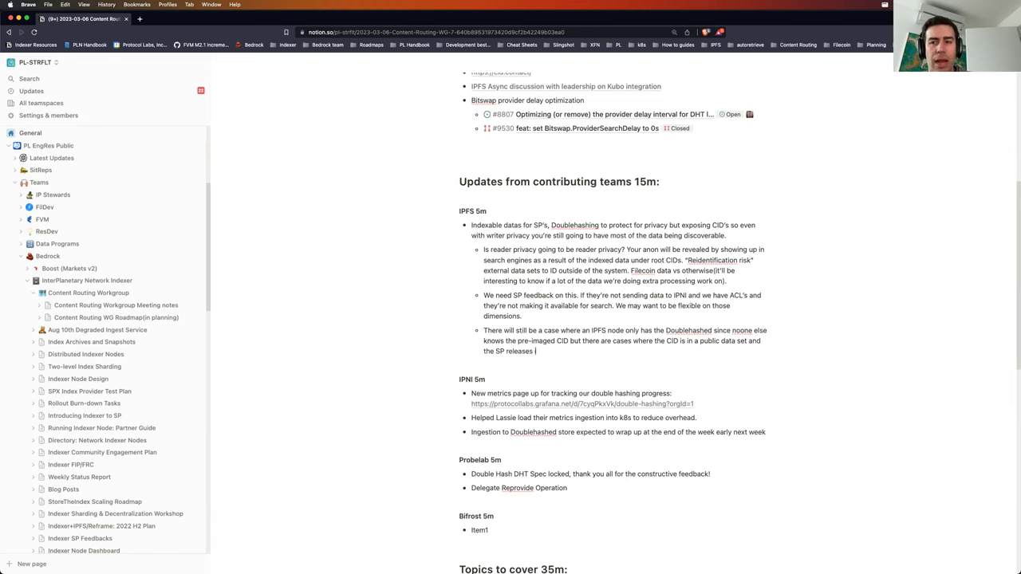
type("it publically.")
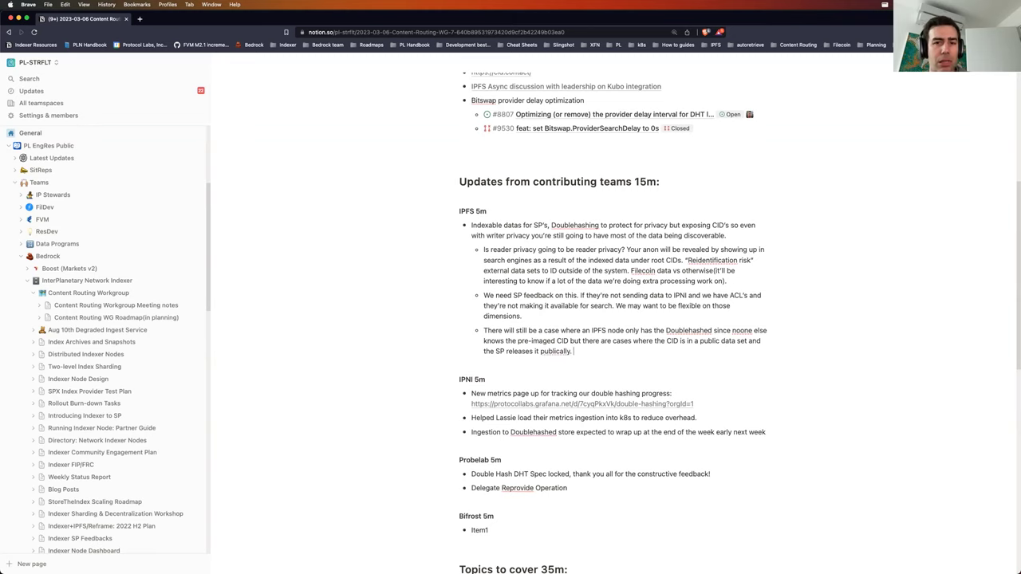
key("BackSpace")
key("BackSpace")
key("BackSpace")
key("BackSpace")
key("BackSpace")
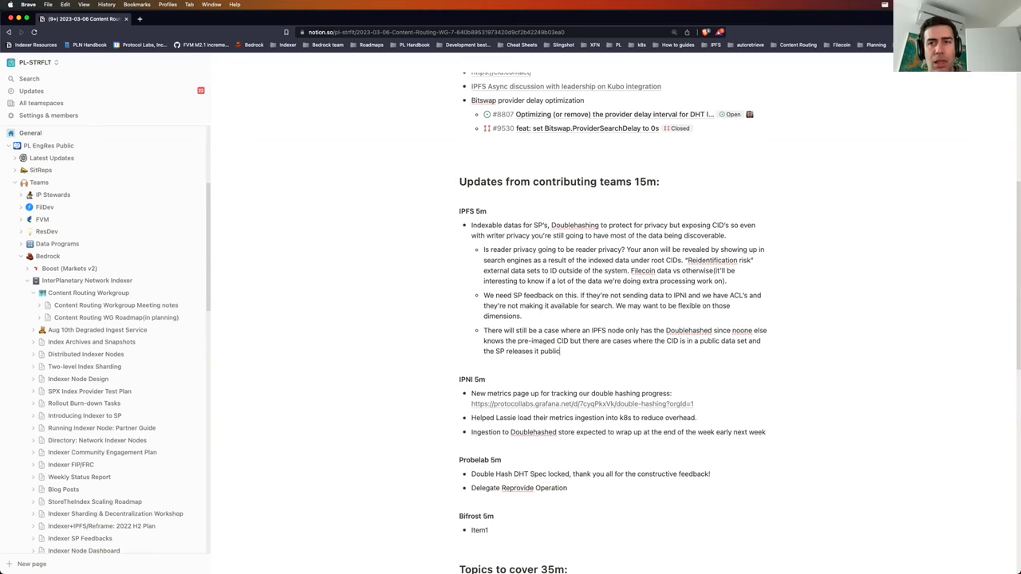
type("ly. DH the")
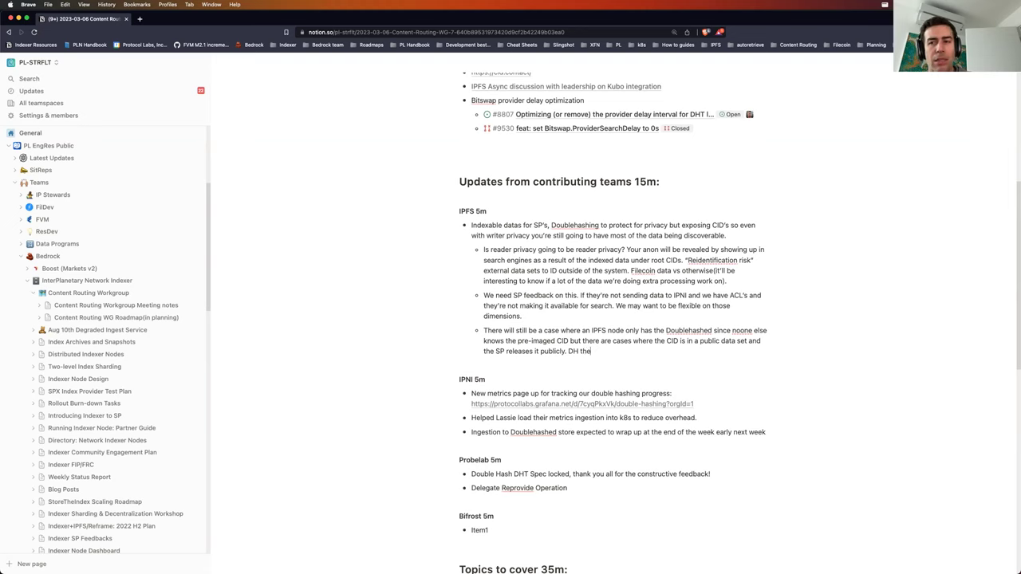
key("BackSpace")
key("BackSpace")
key("BackSpace")
key("BackSpace")
key("BackSpace")
key("BackSpace")
type("If th")
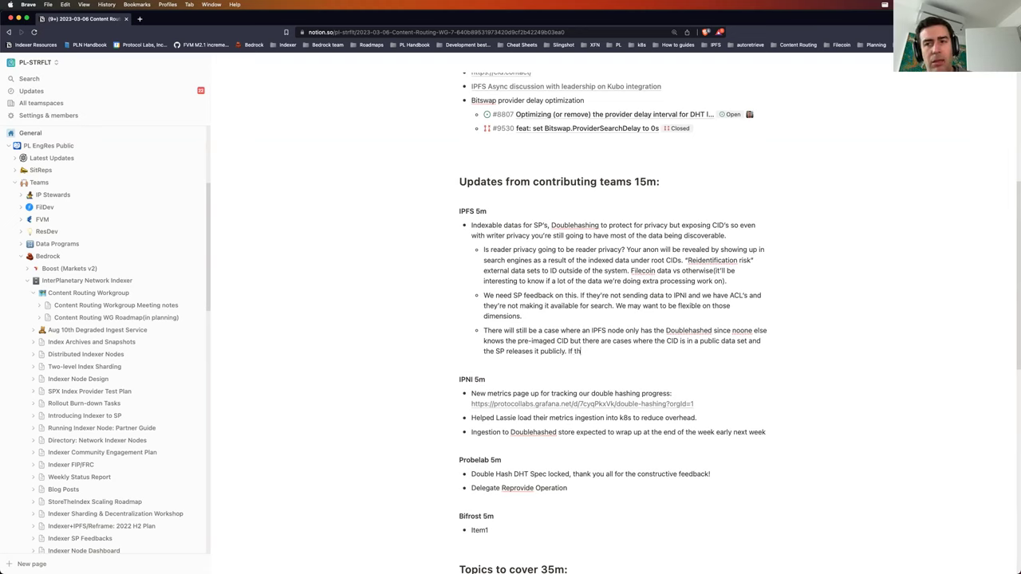
type("ey DH the C")
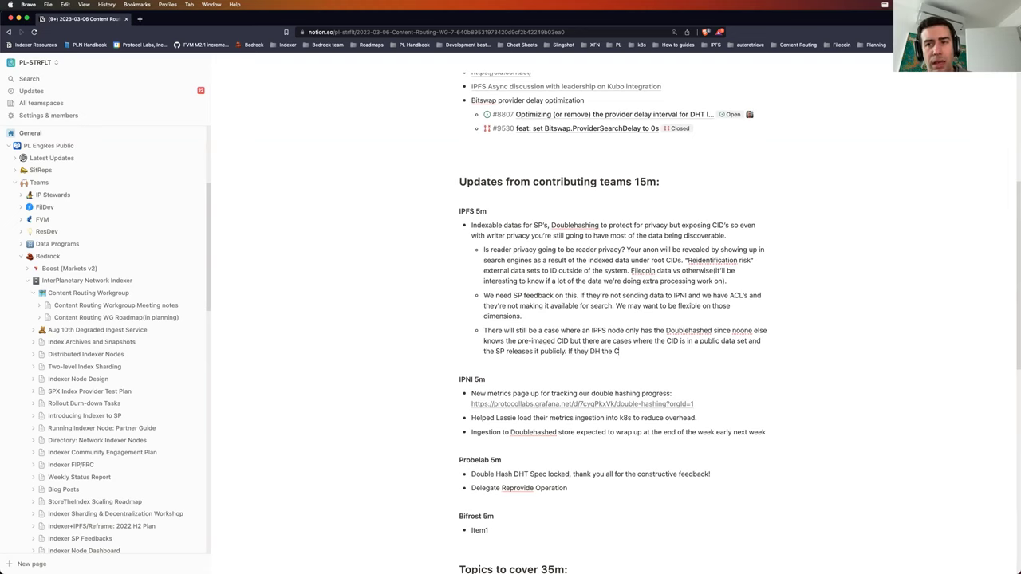
type("ID then you can c")
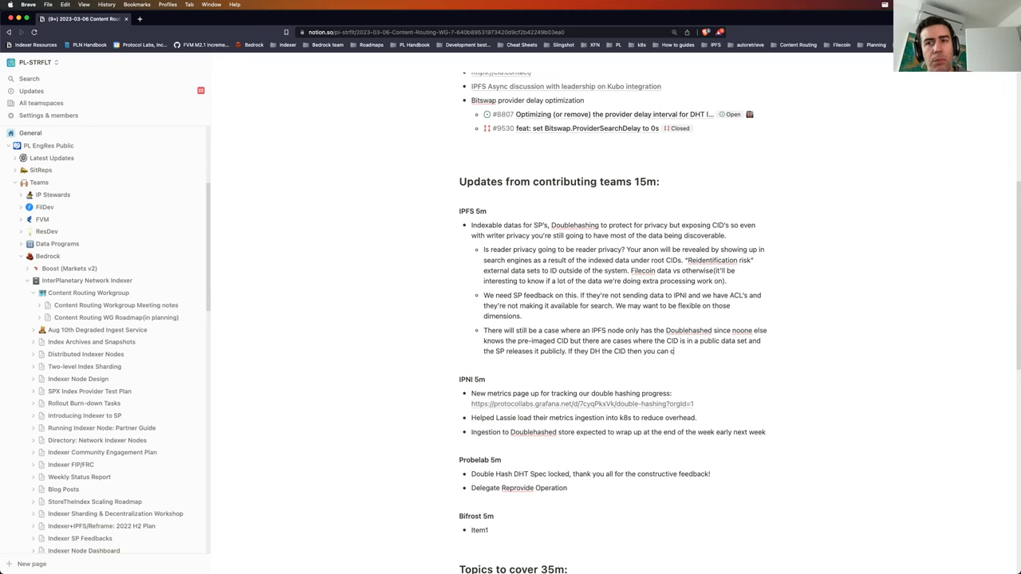
type("orrelate against")
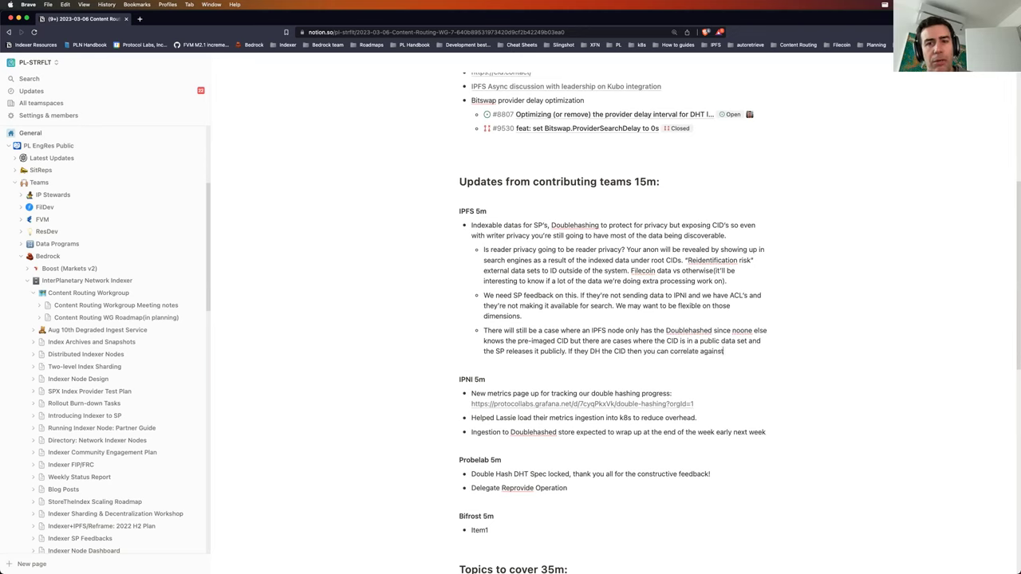
type(" that.")
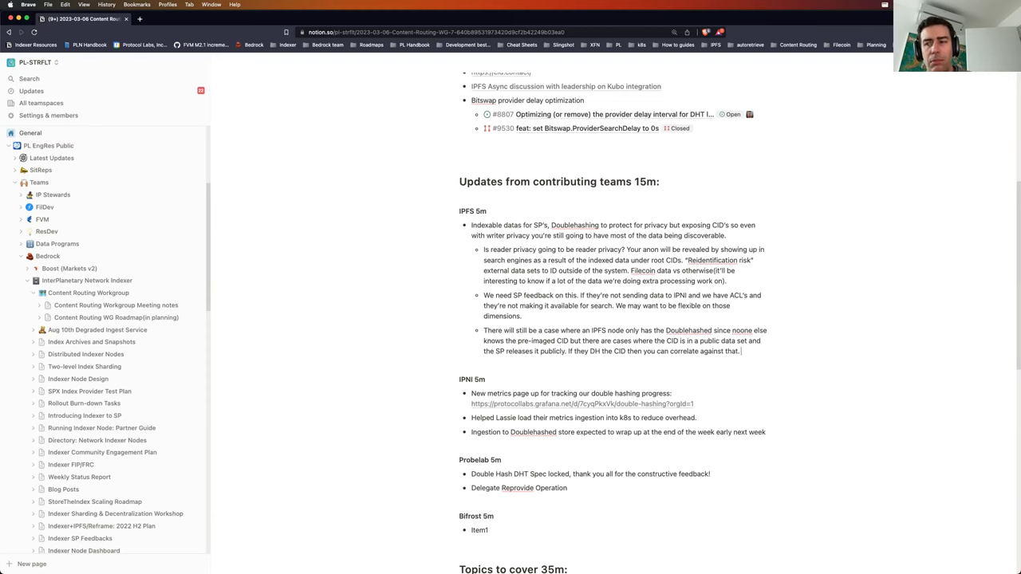
key("Return")
Step: Outdent the bullet and write 'ACTION ITEM WRITE A THREAT MODEL for IPNI DH vs DHT DH. DHT is doing K-anon.'
key("shift+Tab")
type("ACTION (")
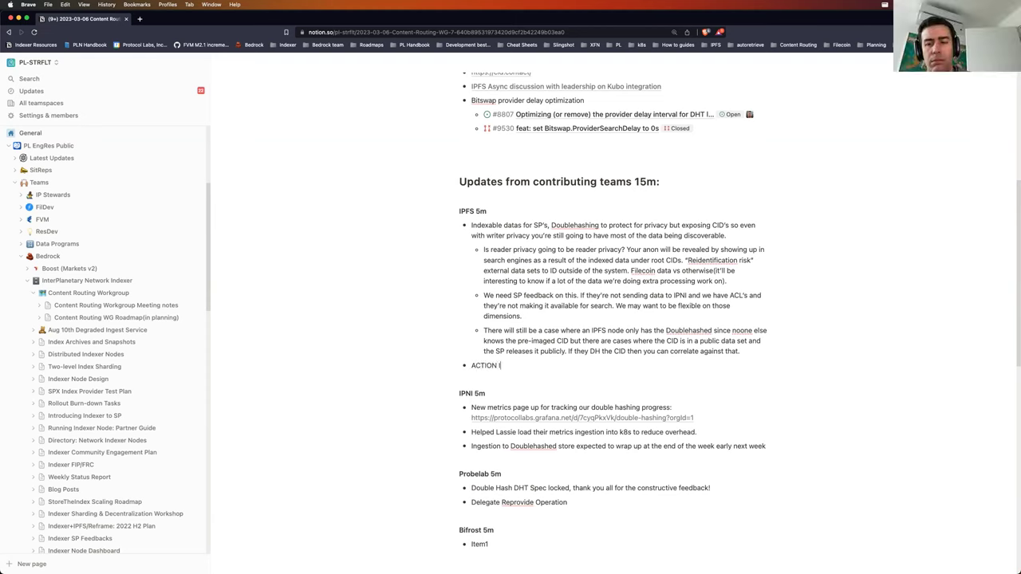
type("TEM WRITE")
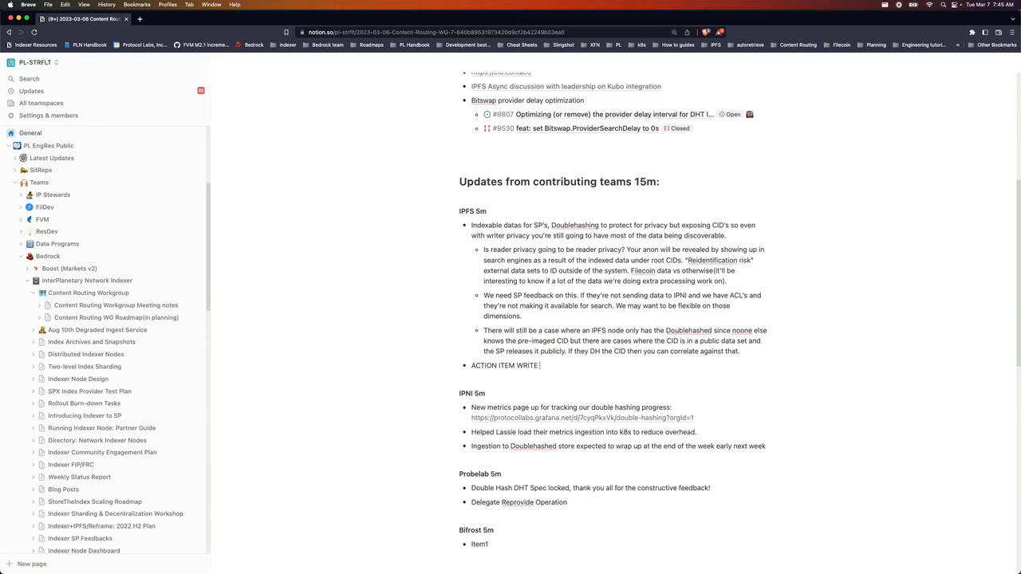
type("A THREAA")
key("BackSpace")
type("T MODE")
type("L for IPNI DH vs DHT ")
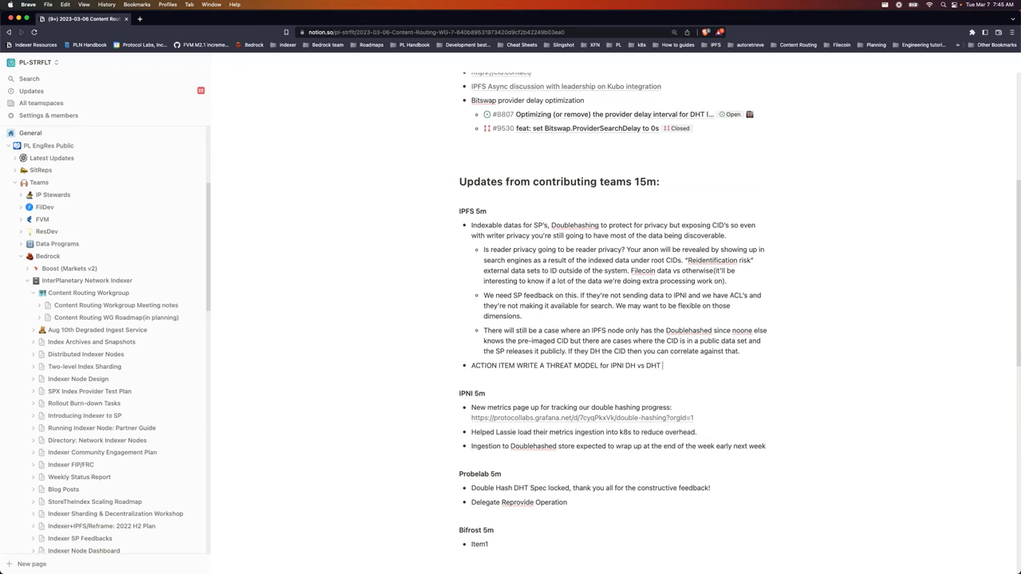
type("DH. D")
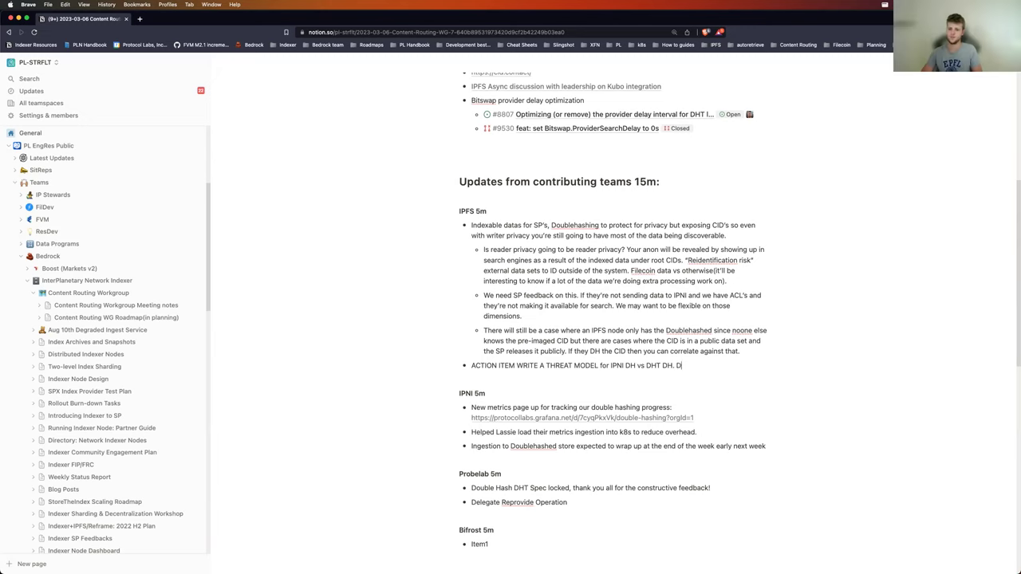
type("HT is doing K")
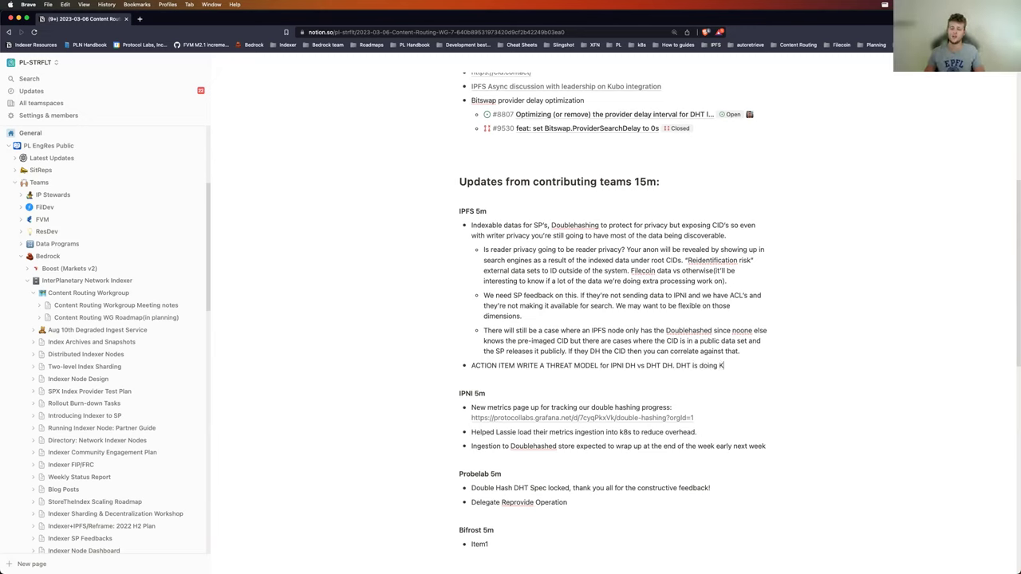
type("-anony")
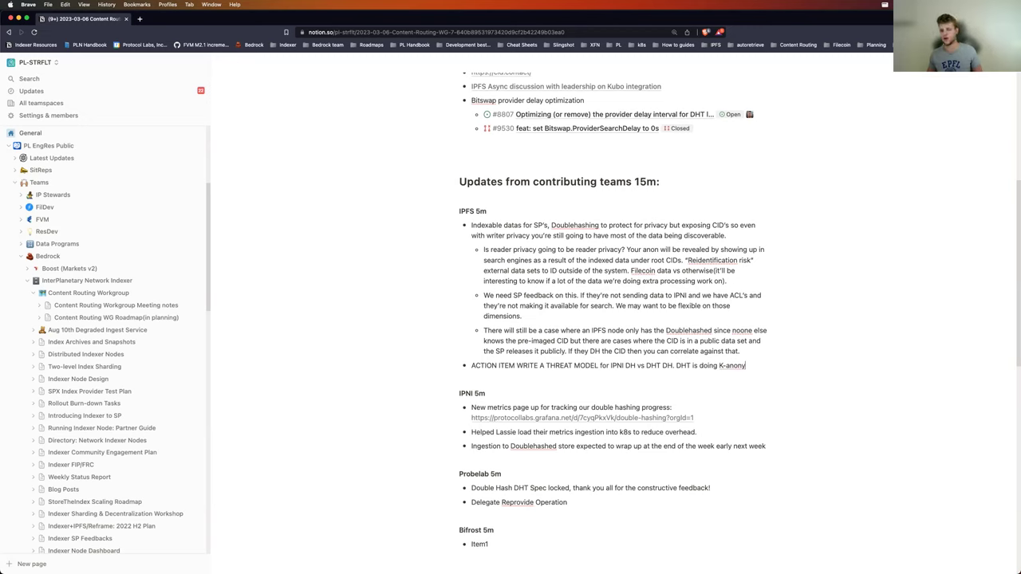
key("BackSpace")
type(".")
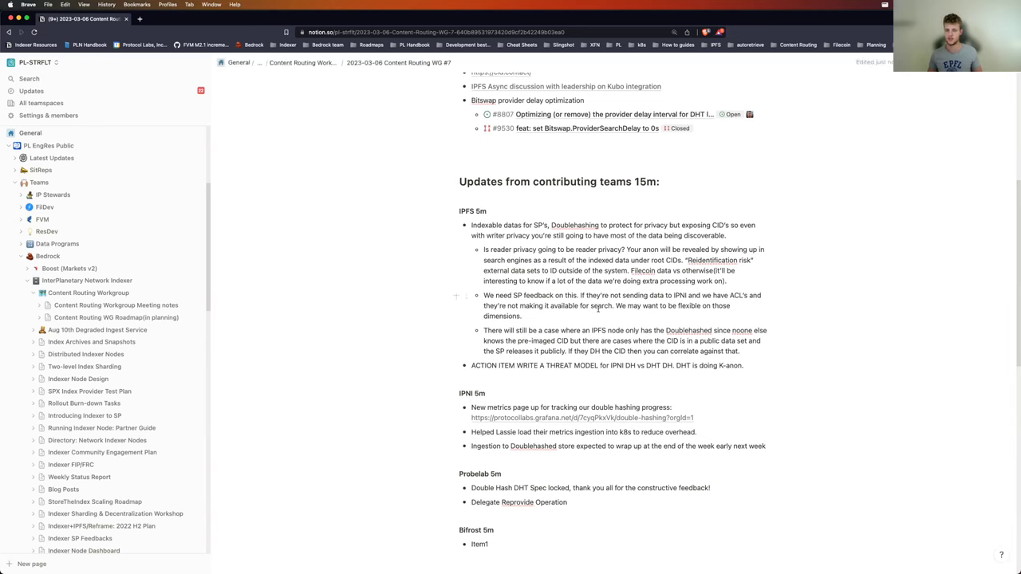
Step: Add a bullet: 'Reader privacy depends on CID that's being exposed. If you're accessing a private CID you get reader privacy.'
key("Return")
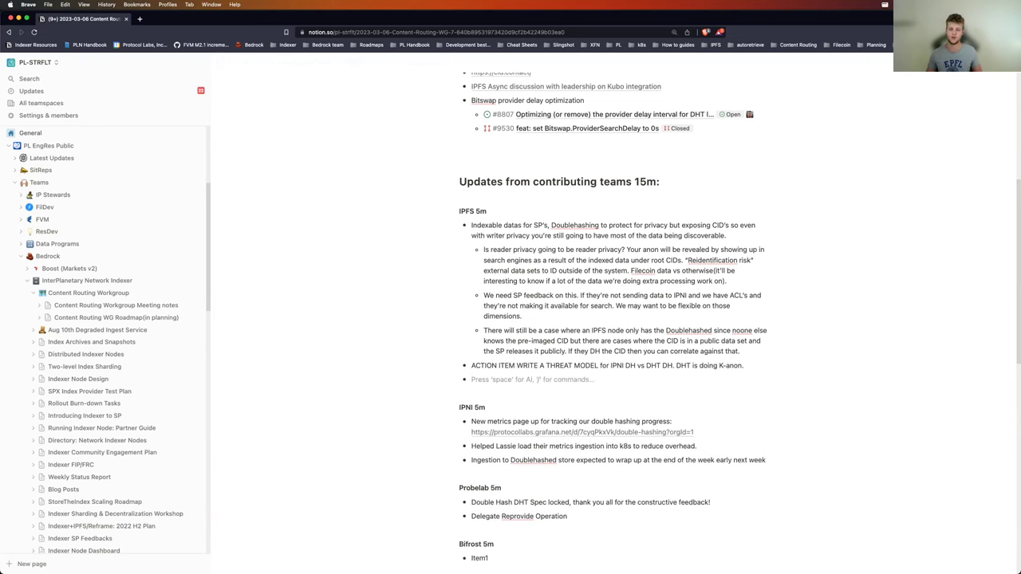
type("Reader privac")
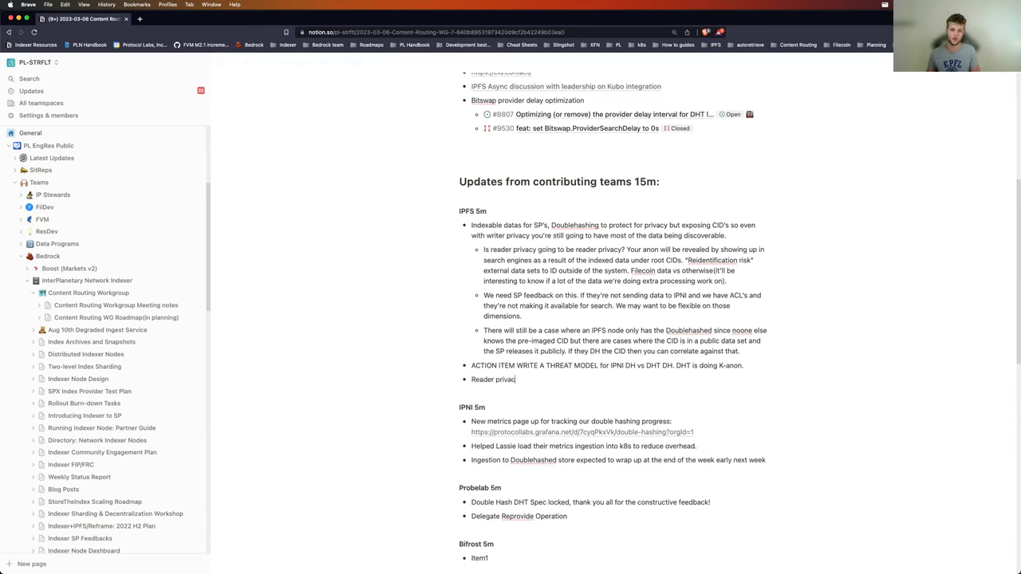
type("y depends on C")
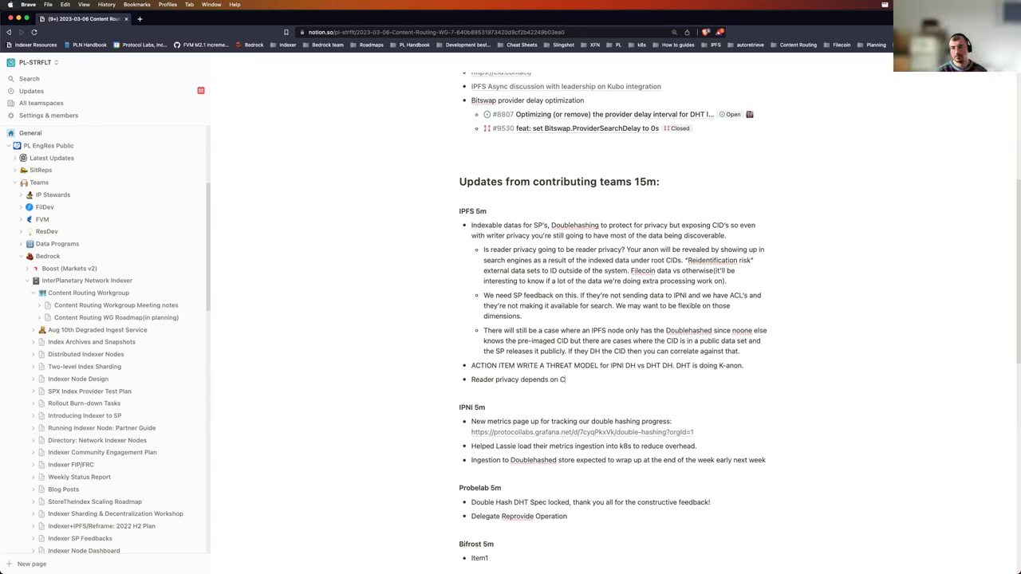
type("ID that's ")
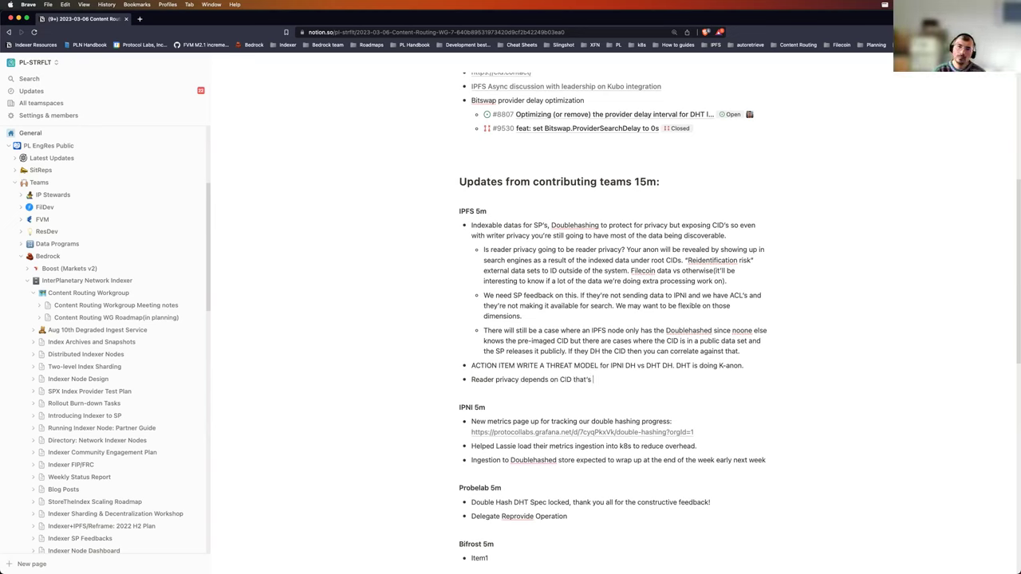
type("being exposed. ")
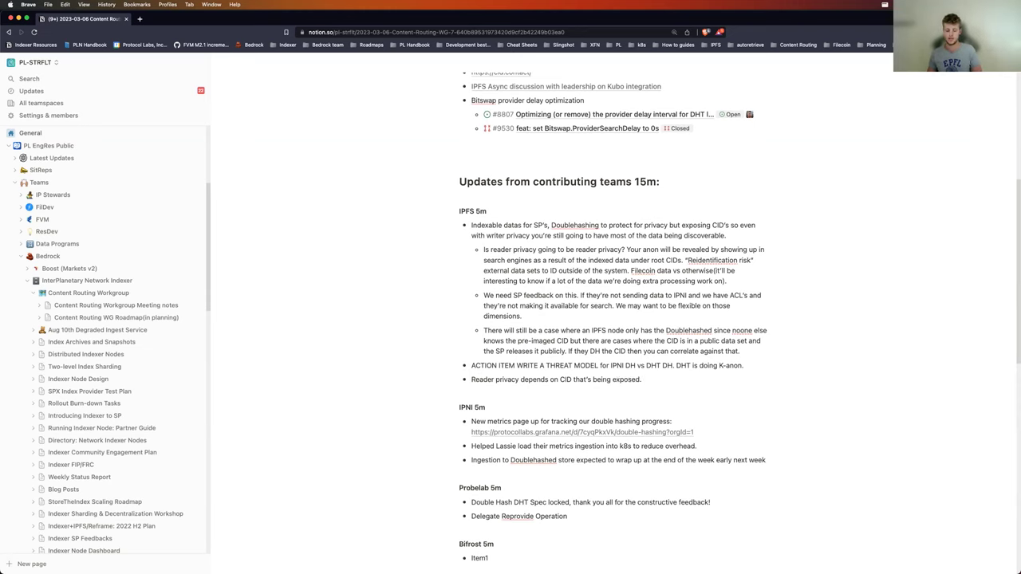
type("If you're accessing a private CID you get reader privacy.")
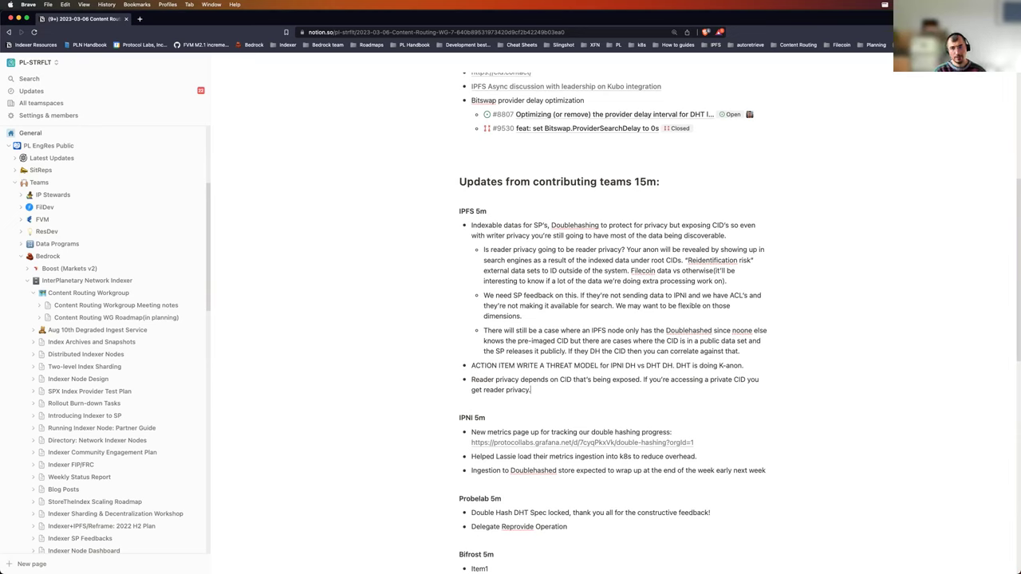
scroll(495, 320, "down", 3)
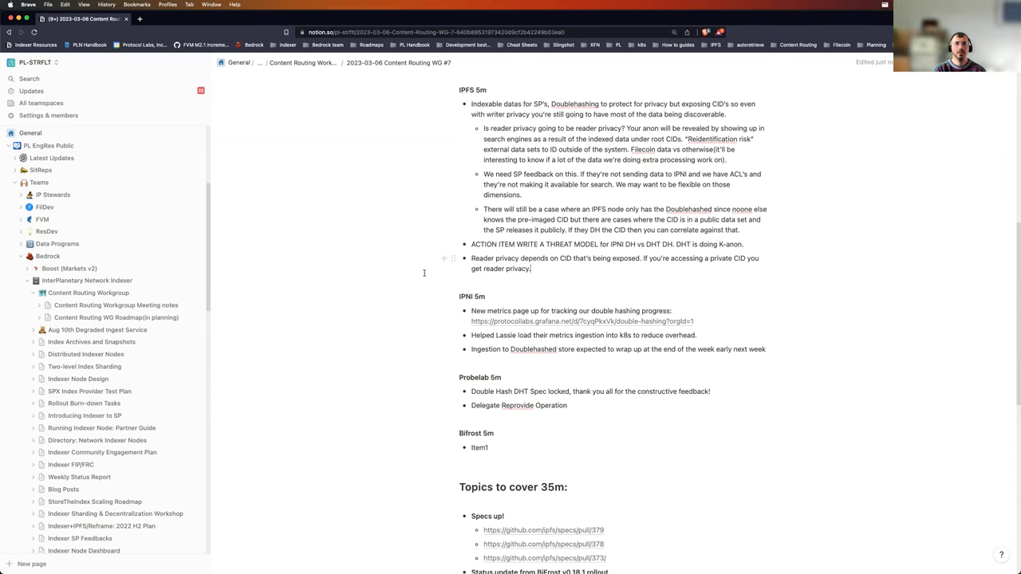
scroll(431, 271, "up", 2)
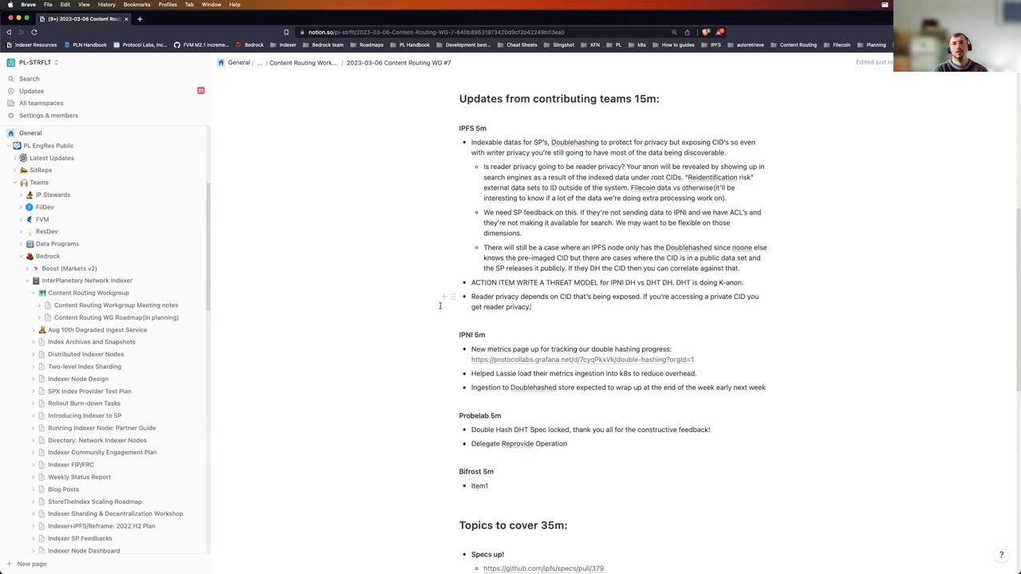
scroll(431, 383, "down", 1)
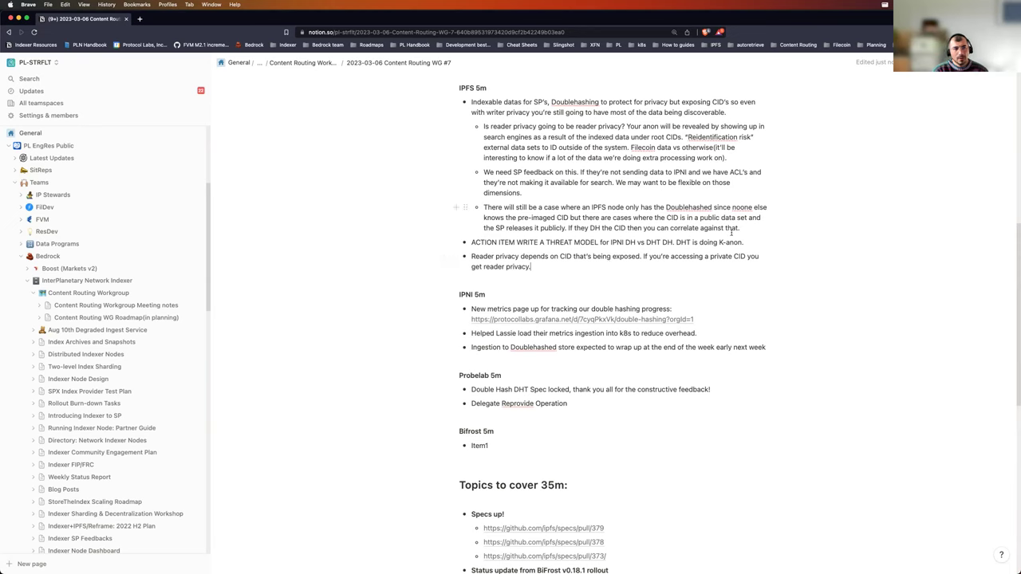
Step: Bold the words 'ACTION ITEM' in the threat-model action-item bullet
left_click_drag(515, 243, 468, 242)
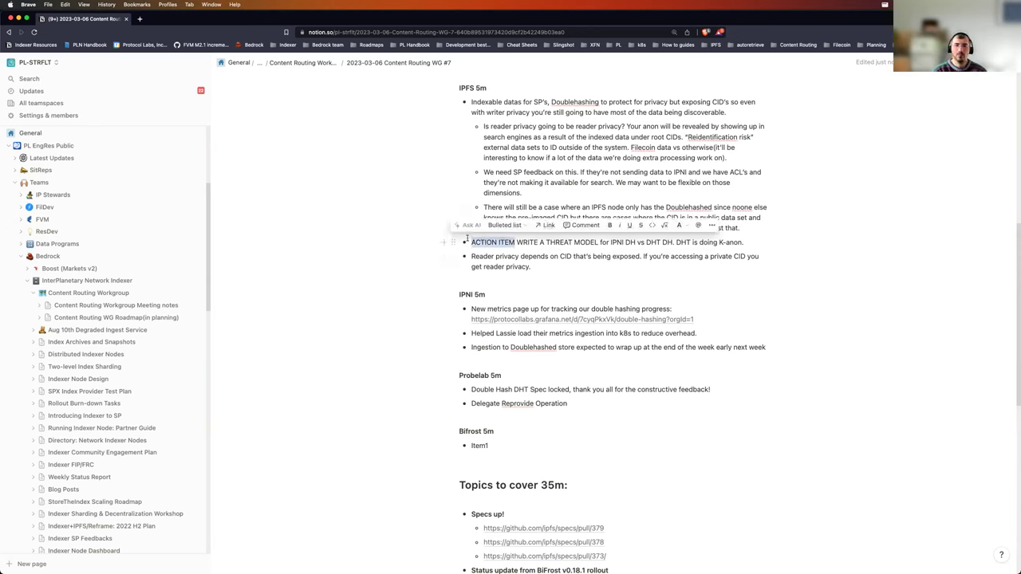
left_click(610, 226)
left_click(590, 269)
key("Return")
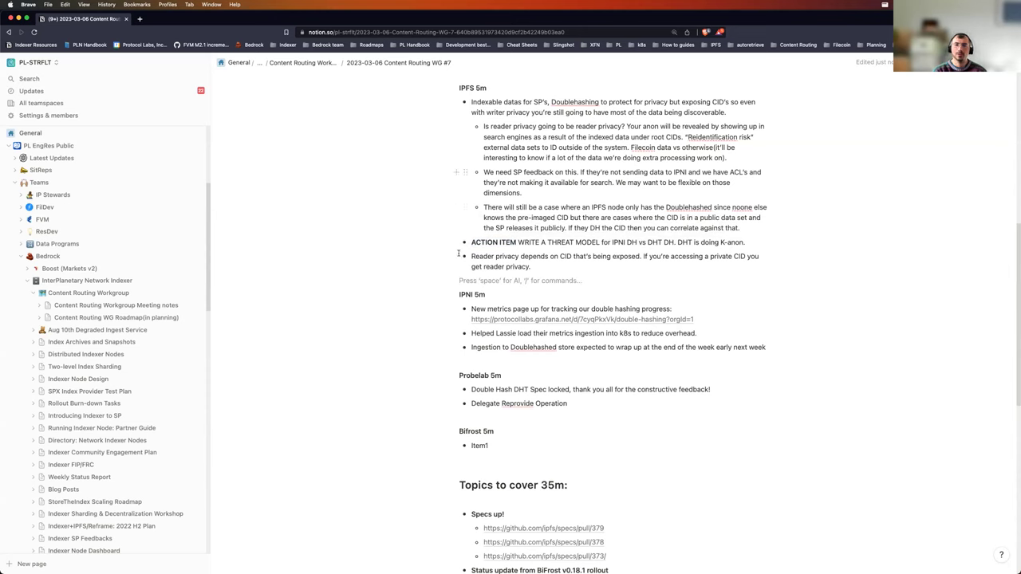
left_click(593, 271)
left_click(749, 238)
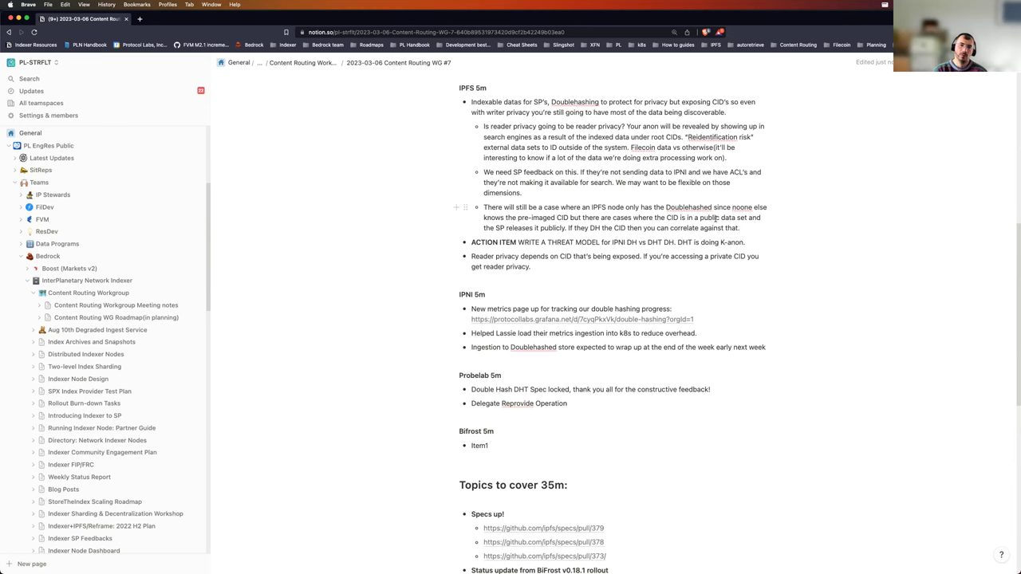
scroll(715, 216, "down", 2)
scroll(733, 216, "up", 4)
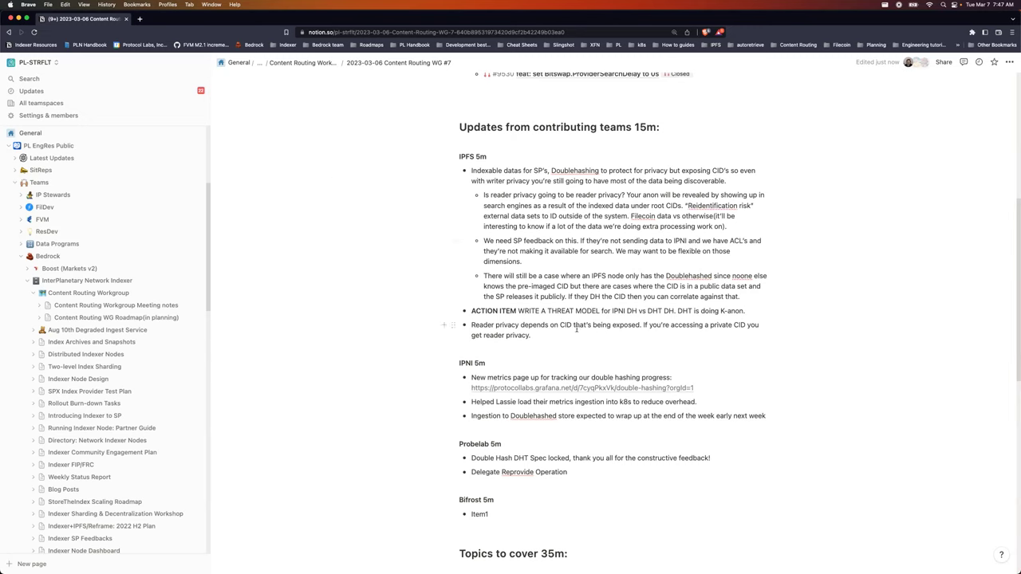
Step: Add a bullet 'We need to be prepared for questions from the community. IPFS Thing track lead - who is this?'
key("Return")
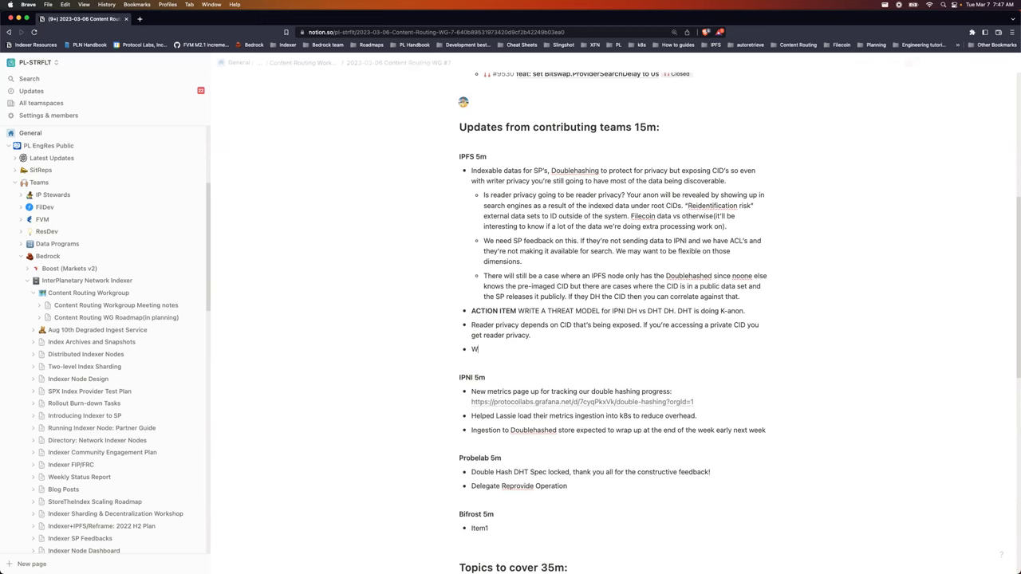
type("We beed")
key("BackSpace")
key("BackSpace")
key("BackSpace")
key("BackSpace")
type("need to be prepared for ")
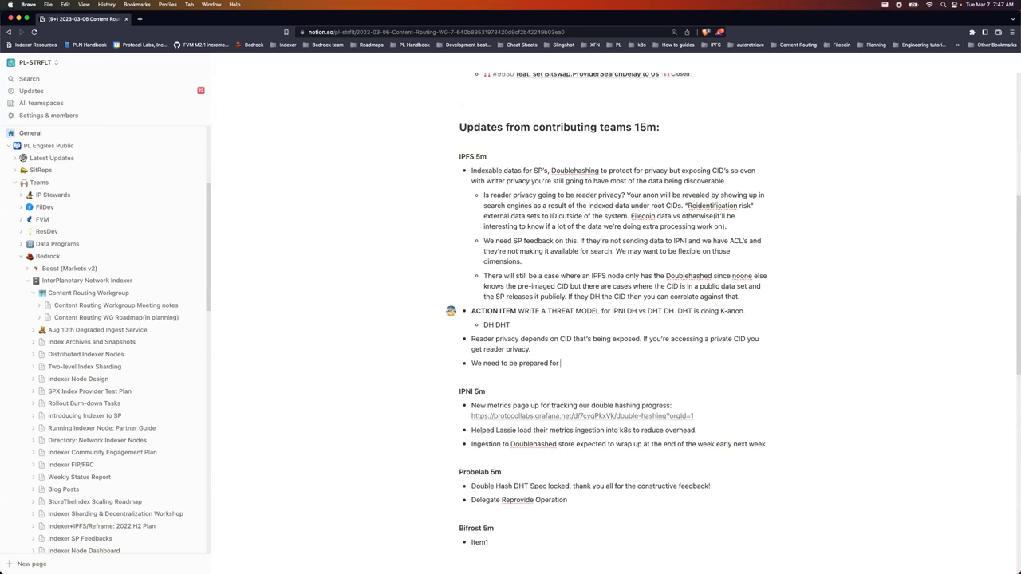
type("questions fromthe c")
key("BackSpace")
key("BackSpace")
key("BackSpace")
key("BackSpace")
key("BackSpace")
type("the co")
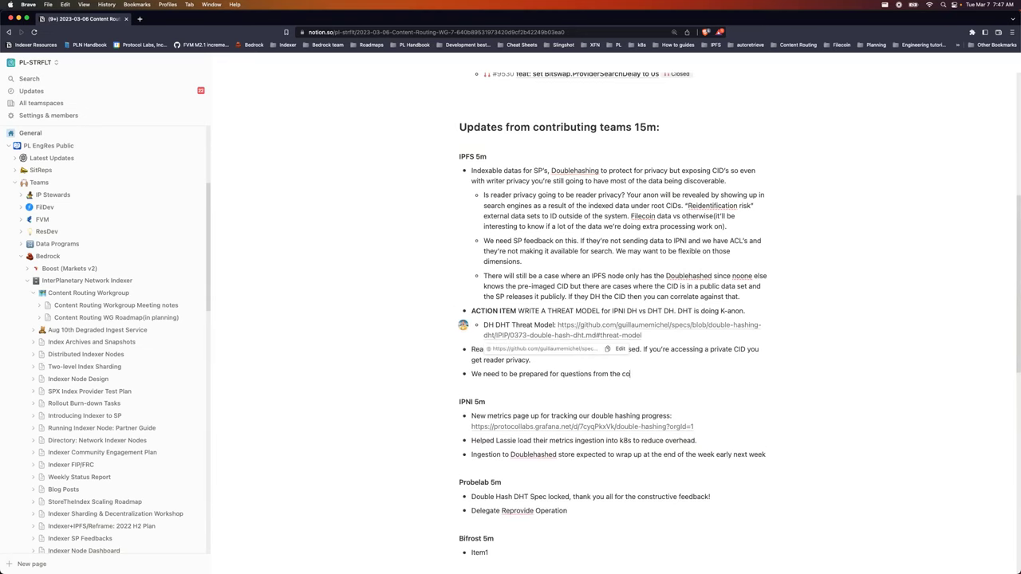
type("mmunity.")
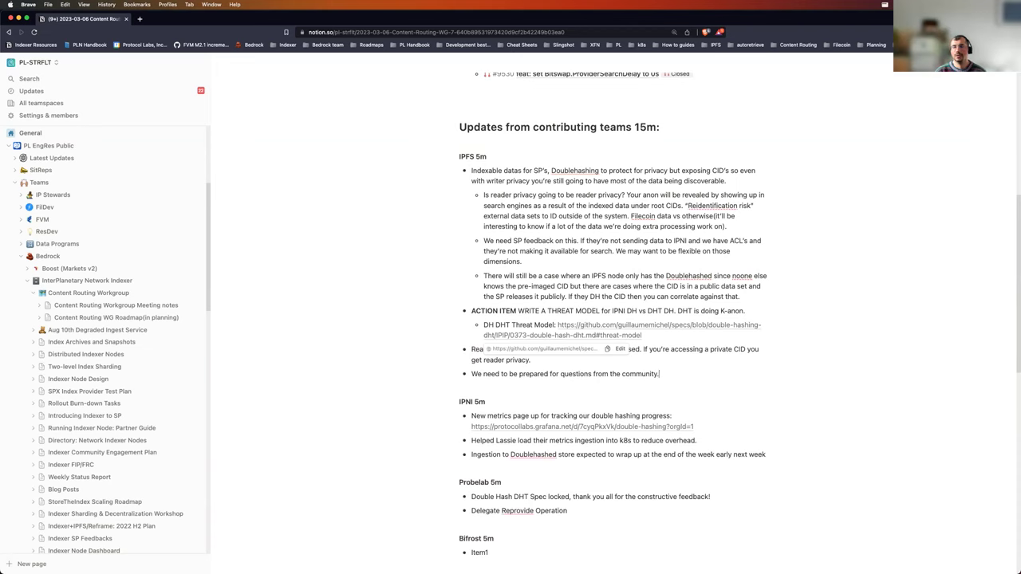
type("IPFS Thing")
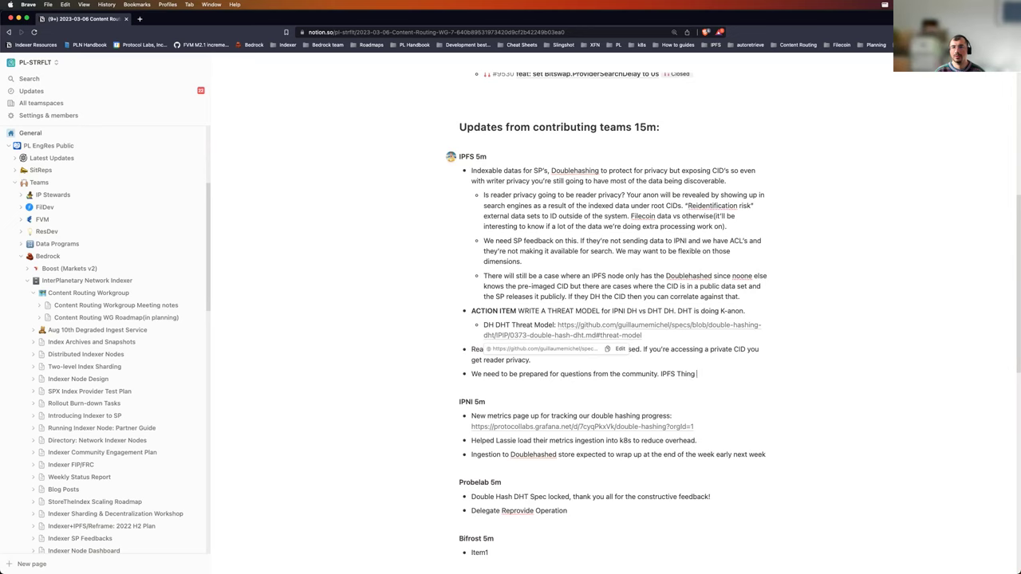
type(" track lead - who is this?")
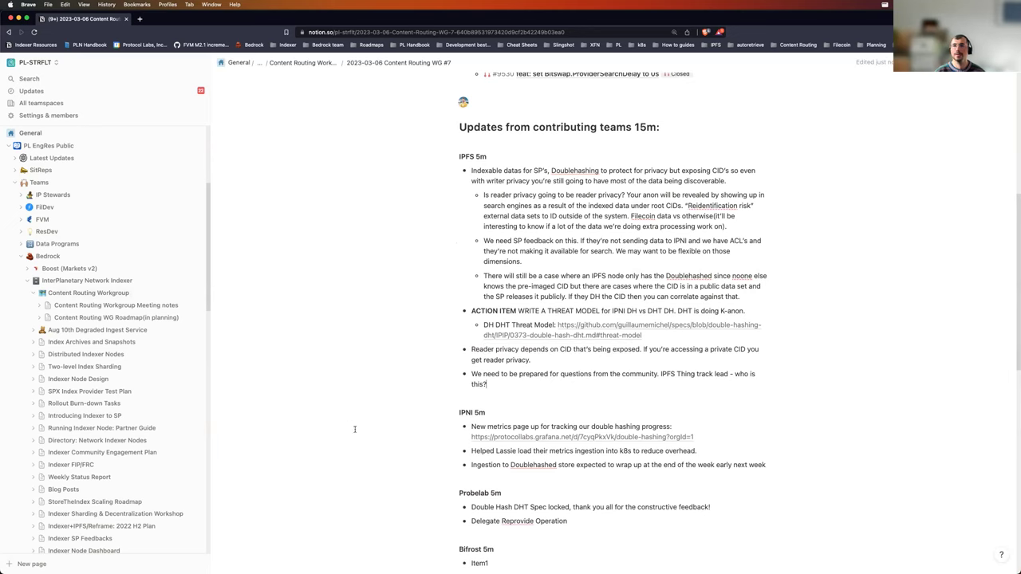
scroll(415, 394, "down", 2)
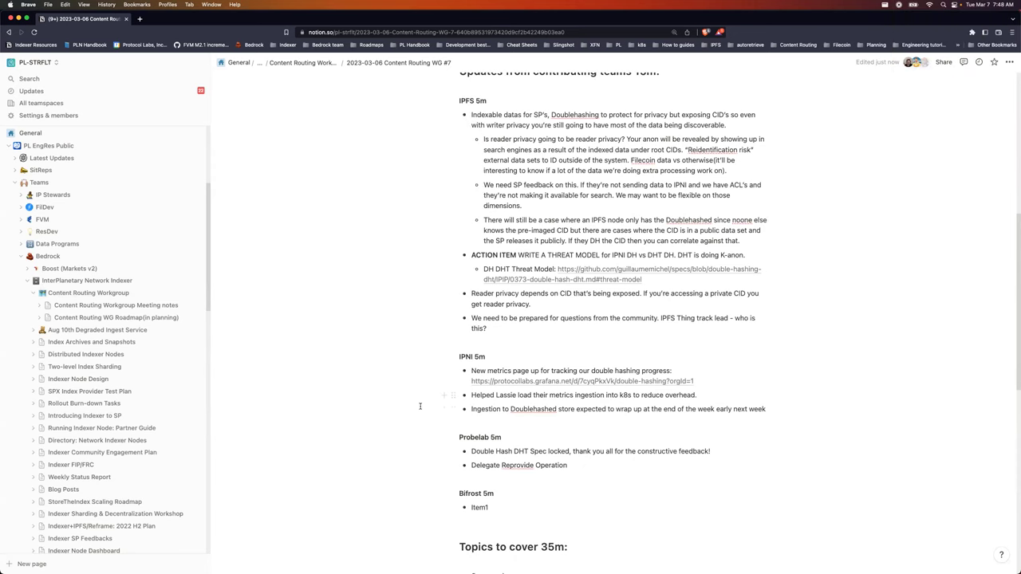
scroll(410, 406, "down", 4)
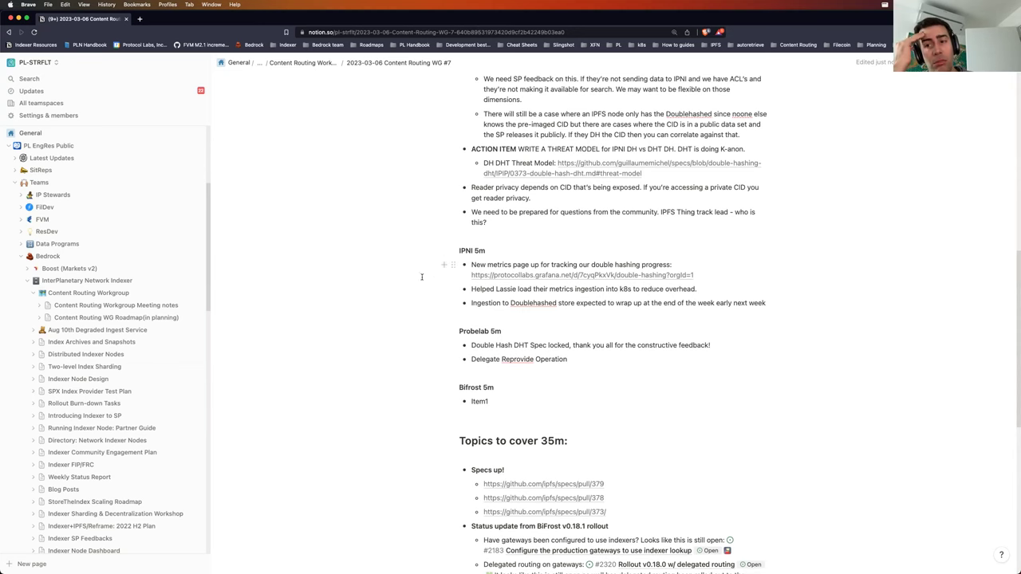
scroll(397, 274, "up", 2)
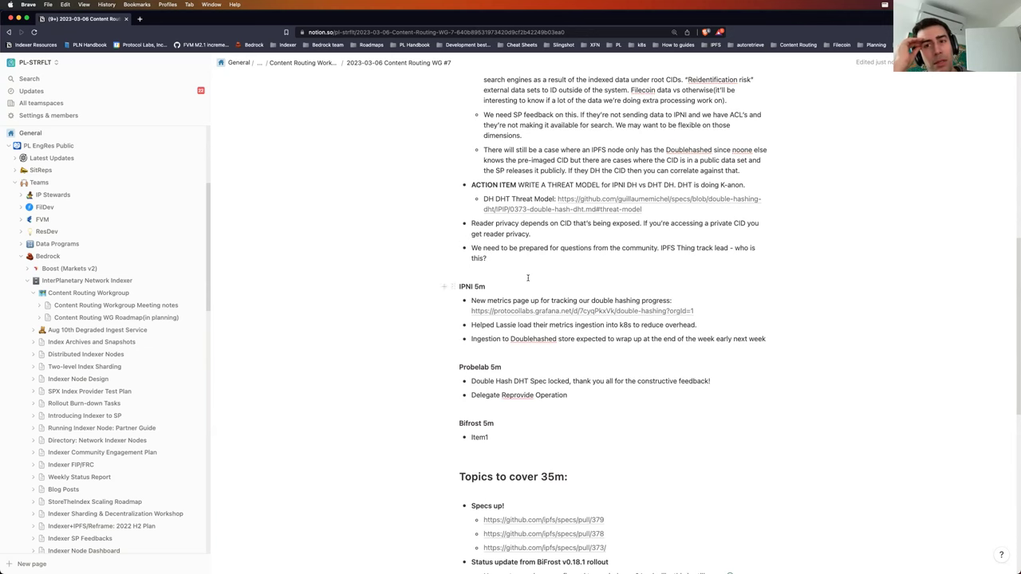
scroll(526, 276, "up", 3)
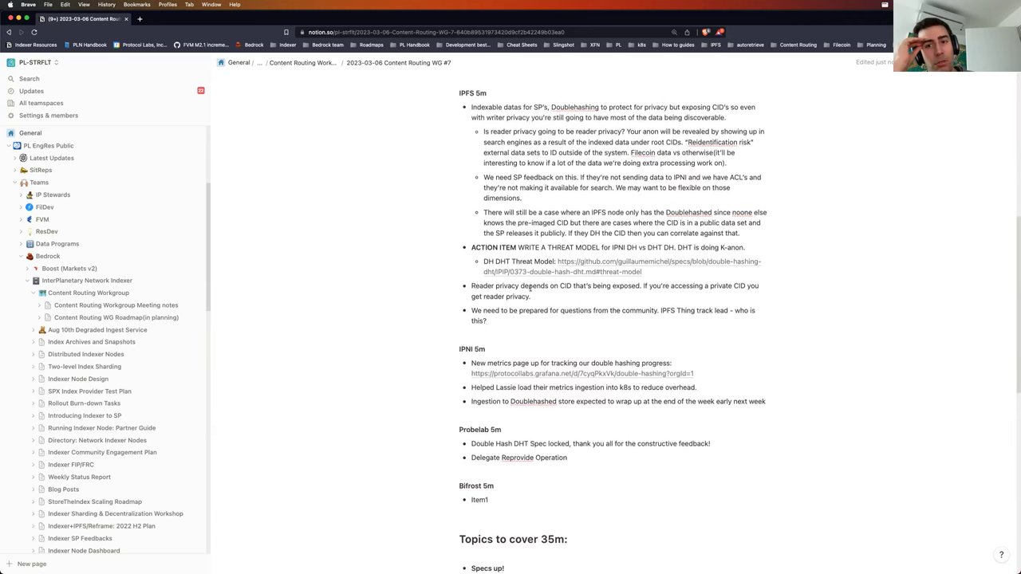
scroll(601, 293, "up", 2)
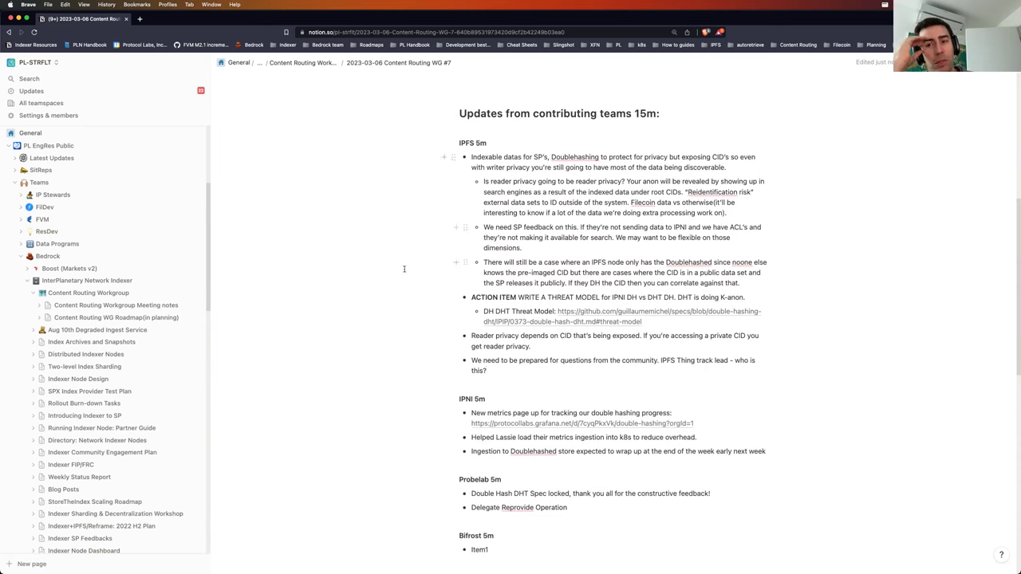
scroll(375, 342, "down", 1)
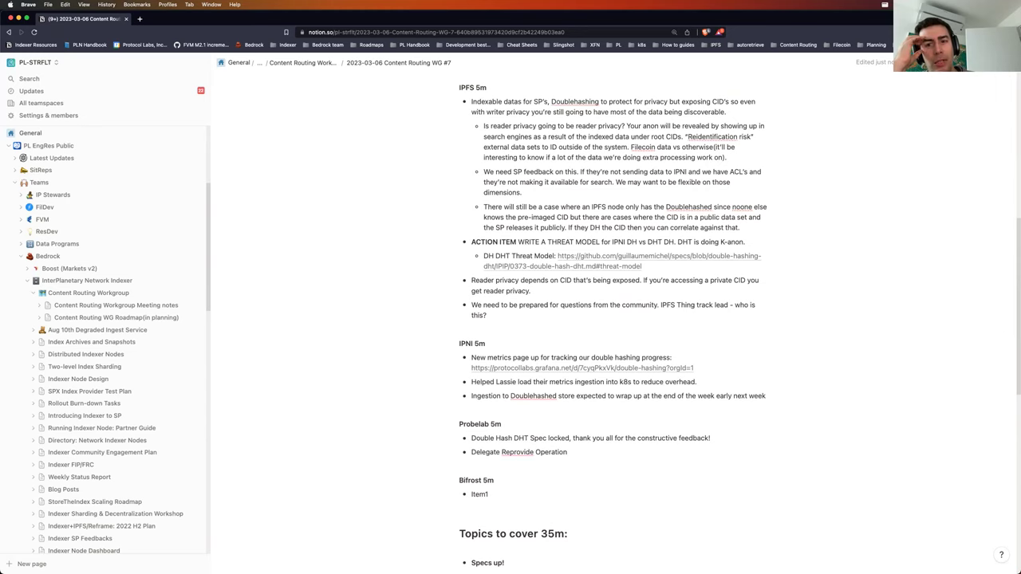
left_click(677, 315)
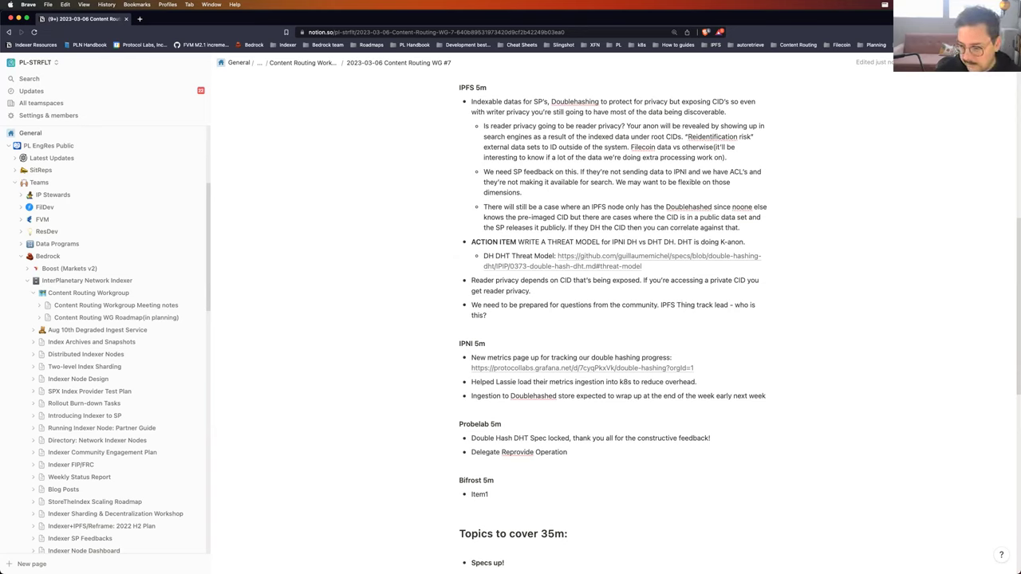
Step: Delete the placeholder 'Item1' text under the Bifrost bullet
scroll(587, 248, "down", 6)
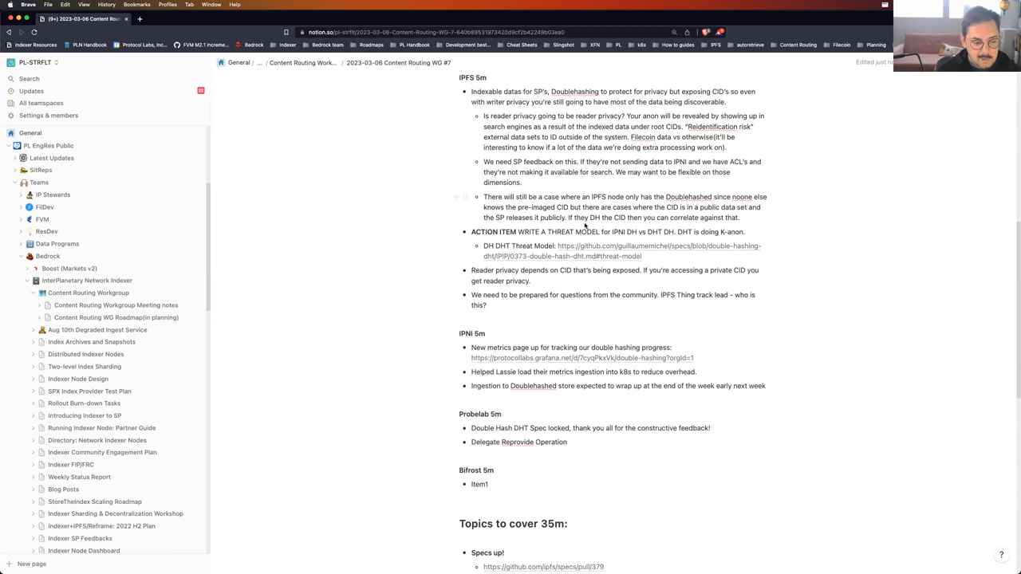
scroll(592, 224, "down", 4)
scroll(599, 189, "up", 1)
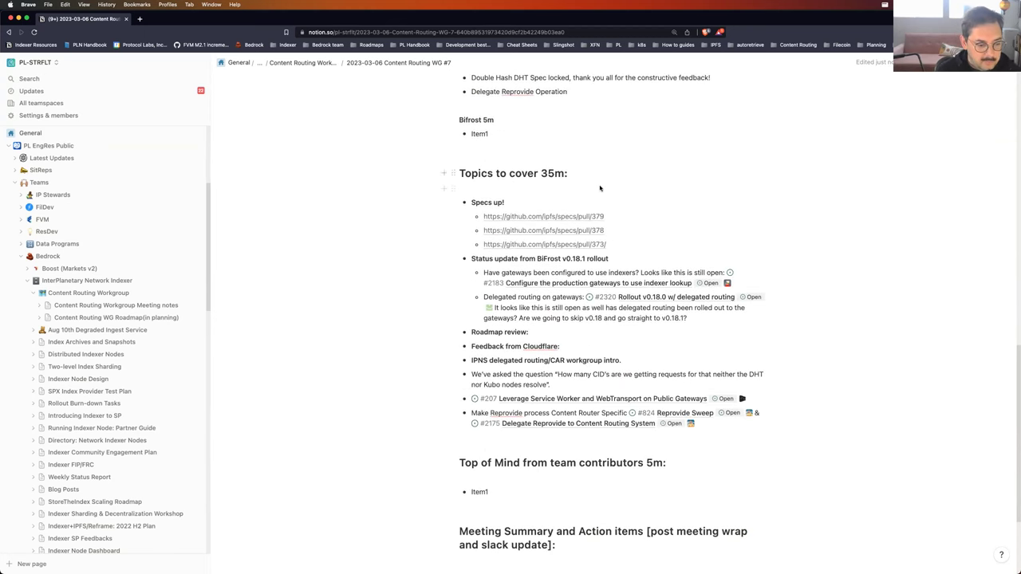
scroll(599, 186, "up", 5)
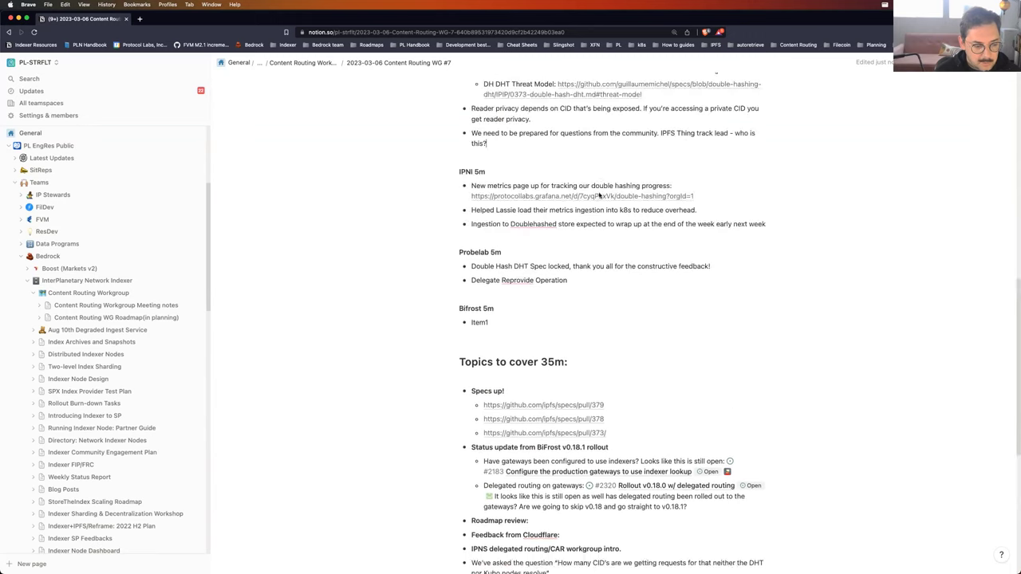
scroll(604, 183, "down", 4)
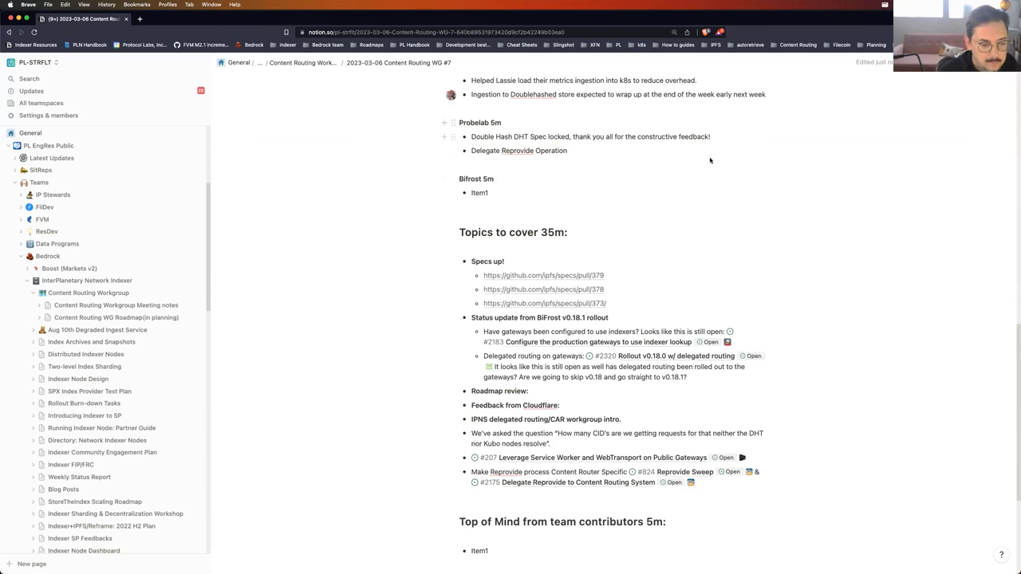
scroll(661, 225, "up", 1)
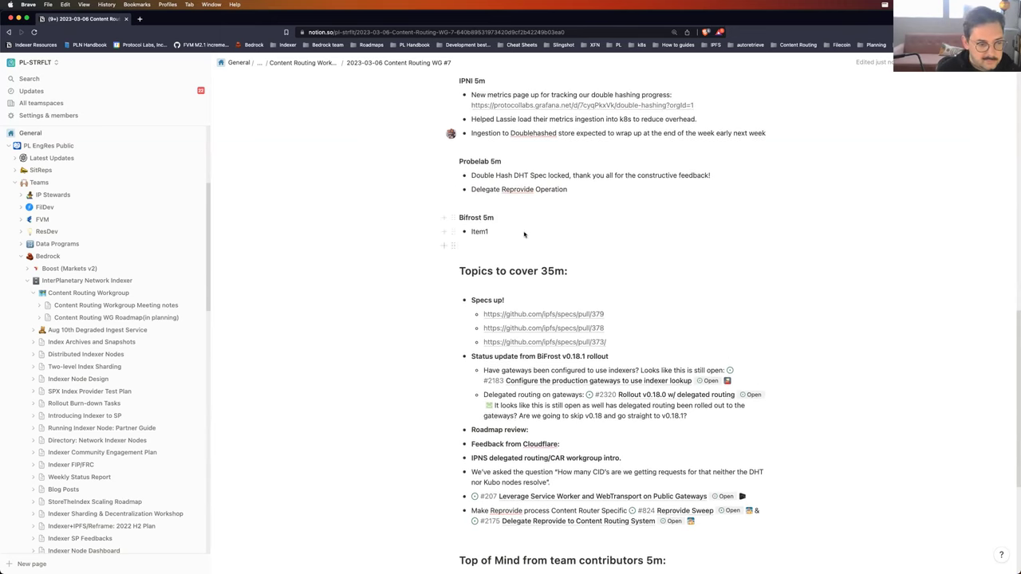
left_click_drag(464, 230, 481, 229)
double_click(482, 229)
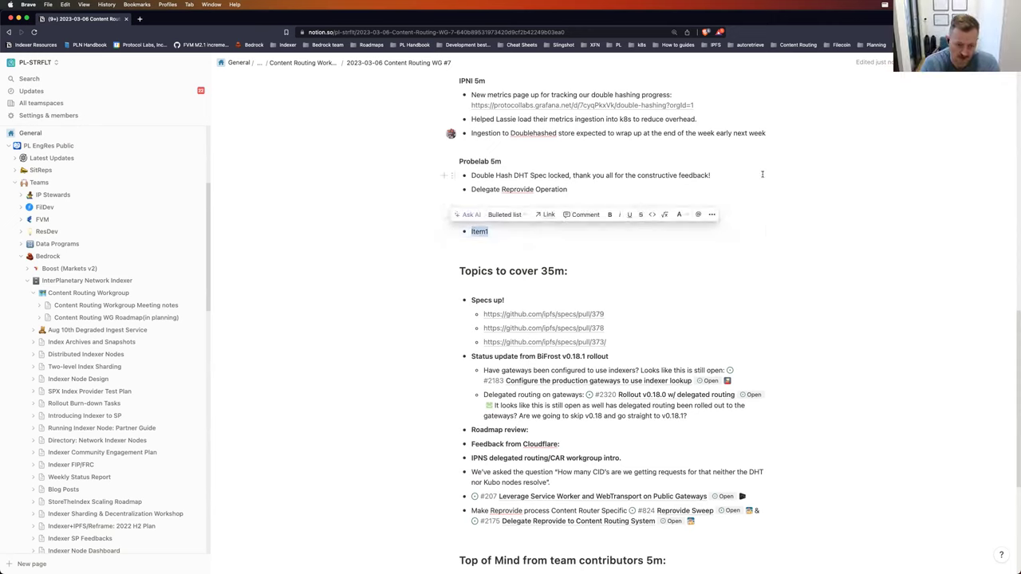
key("BackSpace")
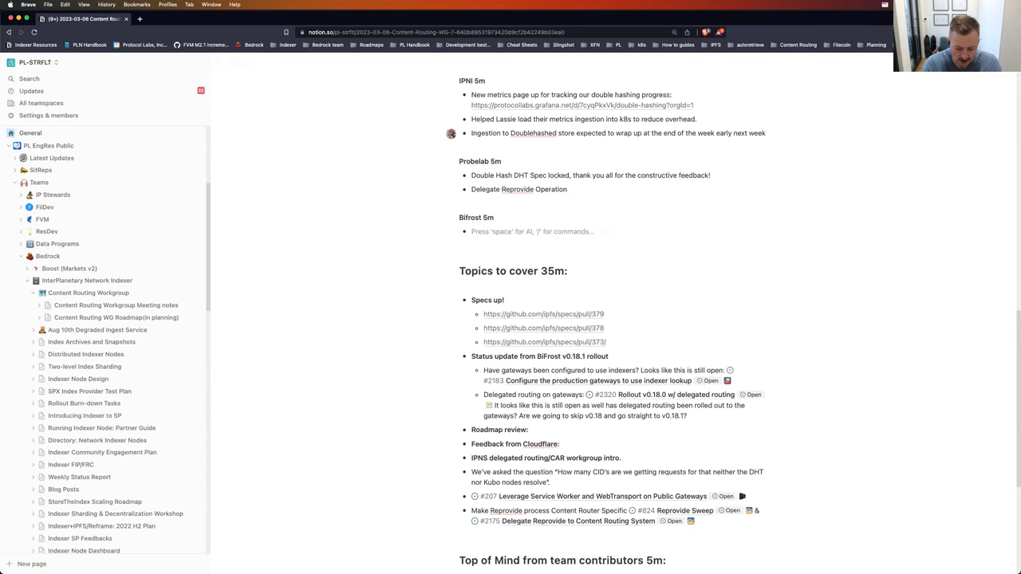
Step: Write that another roll-out to v0.18 is underway, with a teammate helping, and a v0.19 fix is targeted
type("Not a lot to")
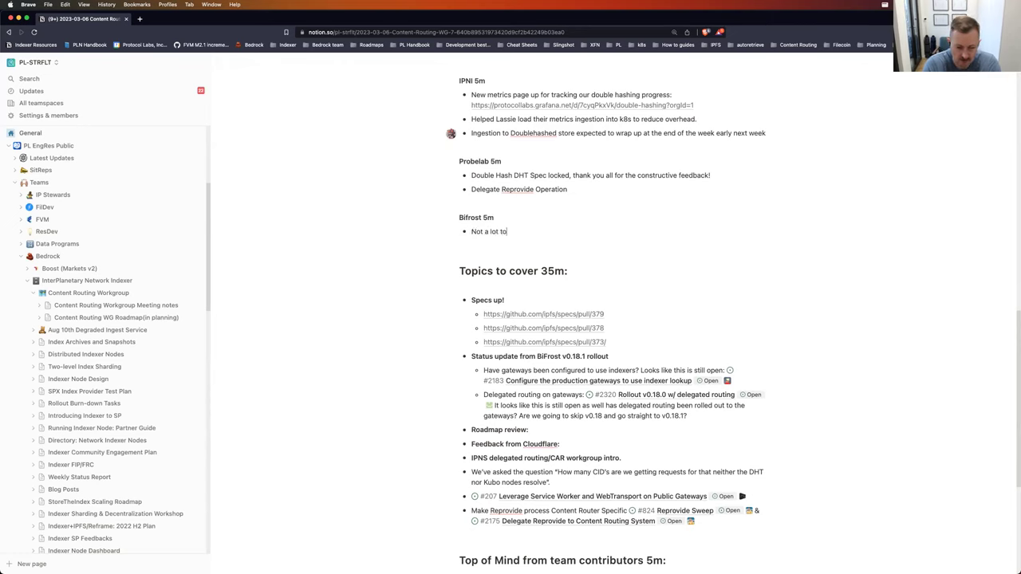
type(" update right now")
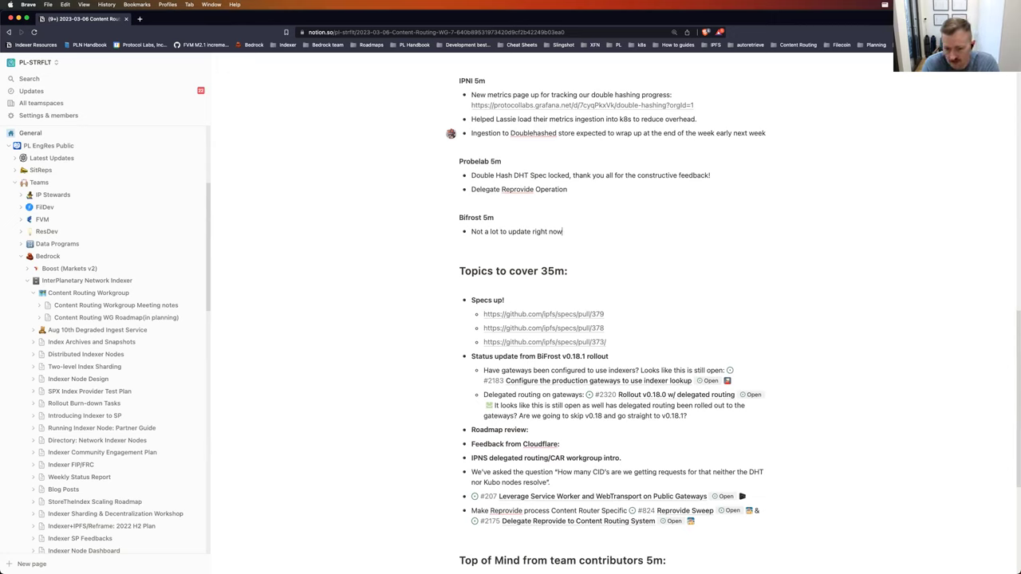
type(" we're ")
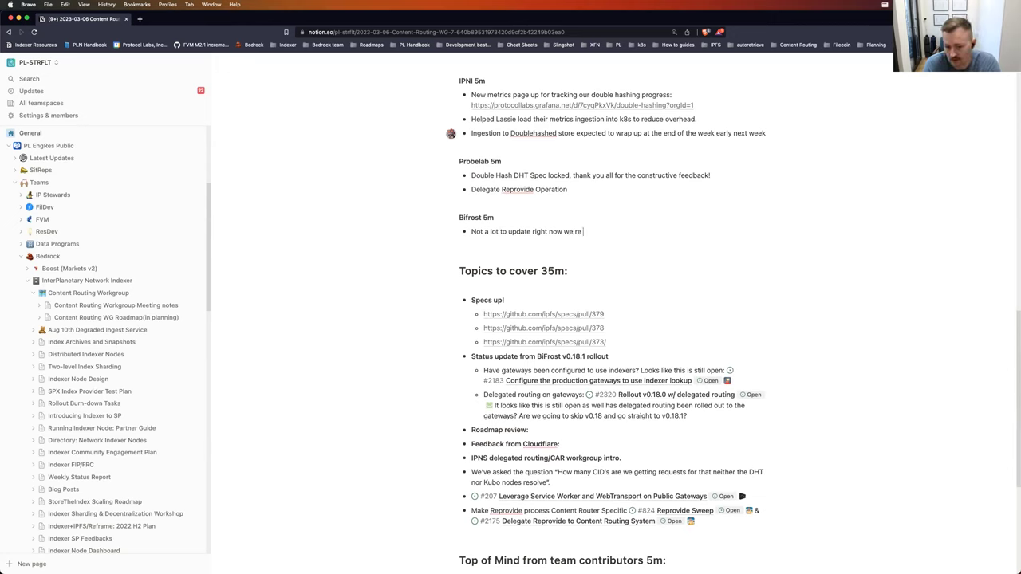
type("atte,")
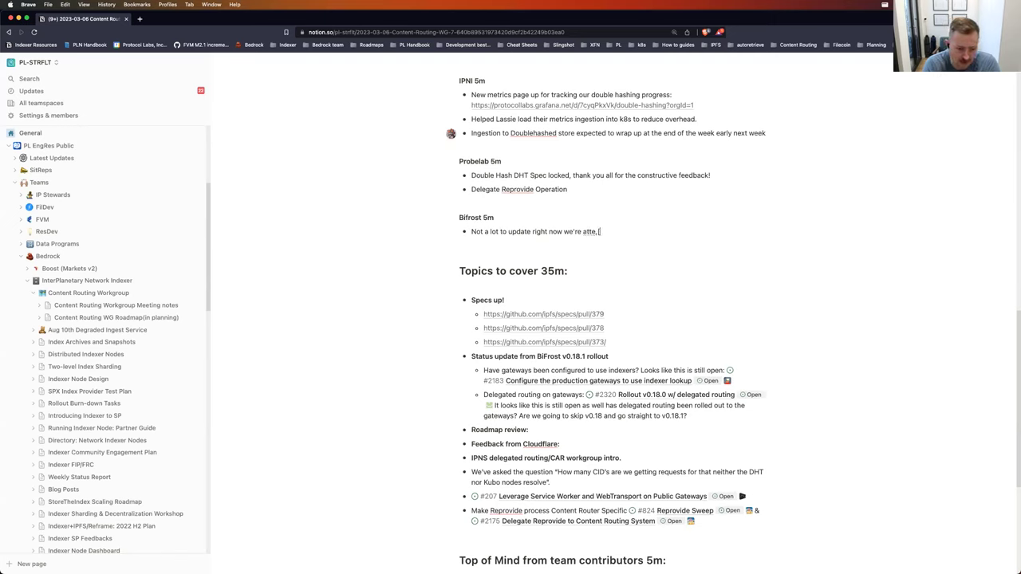
key("BackSpace")
key("BackSpace")
type("empting another")
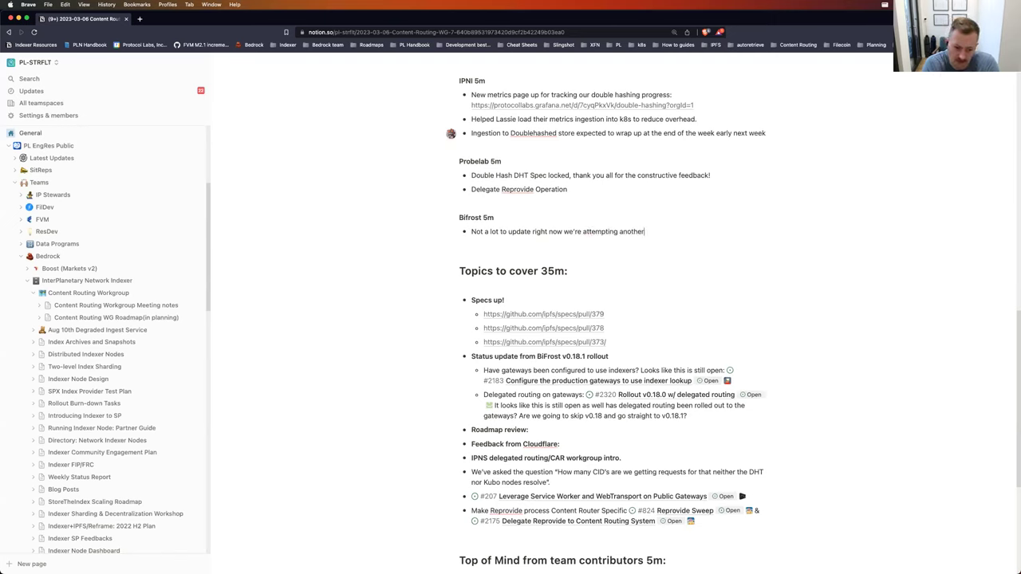
type(" roll-out to ")
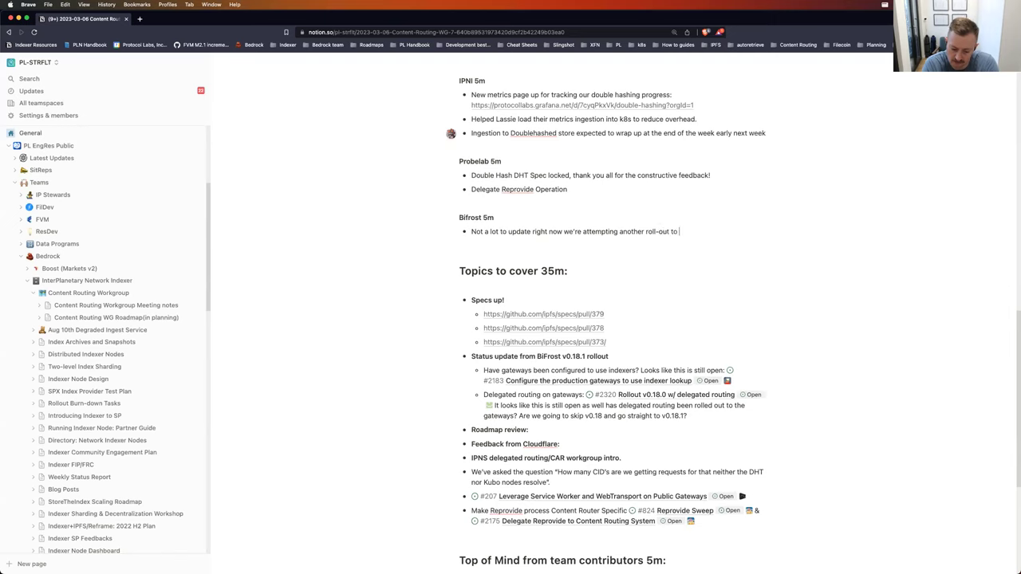
type("v01")
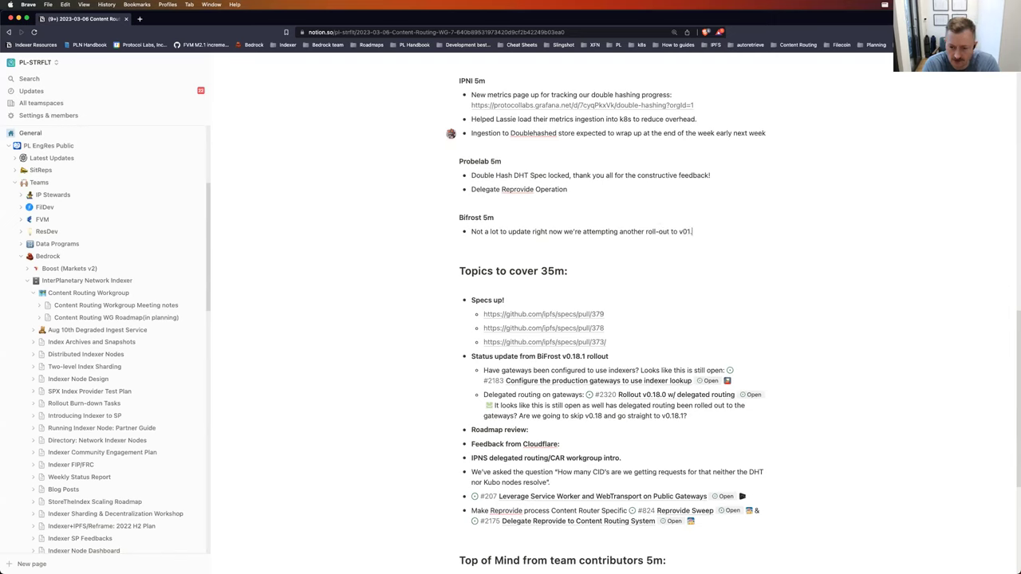
key("BackSpace")
type(".18")
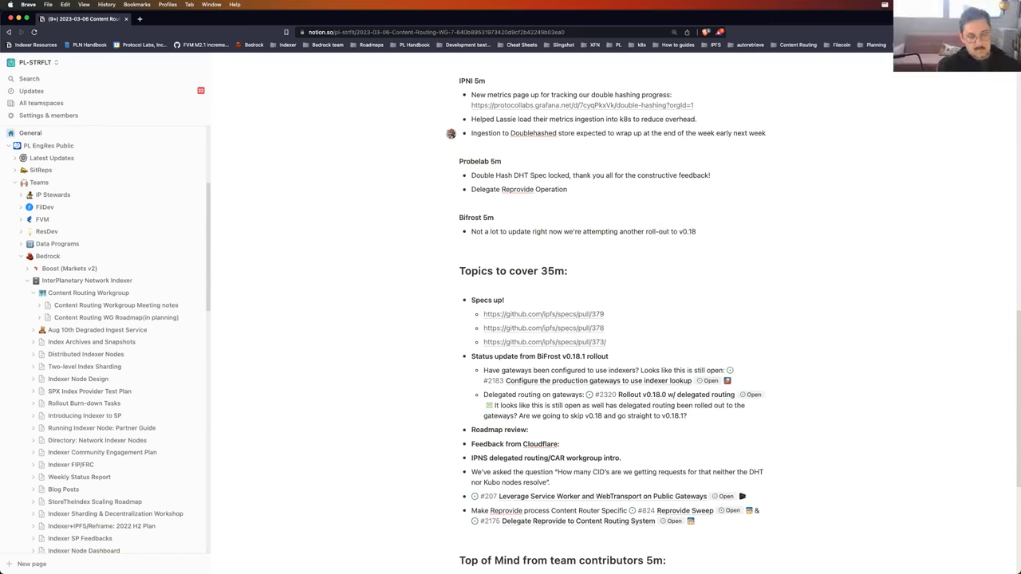
type(". Gus is helpimng")
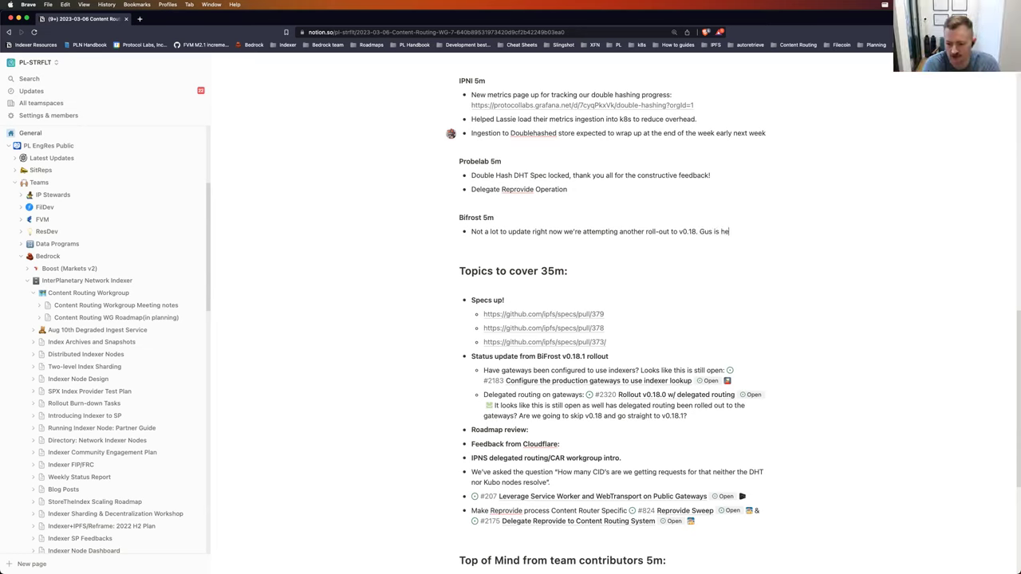
key("BackSpace")
key("BackSpace")
key("BackSpace")
key("BackSpace")
type("ing the bifrost team")
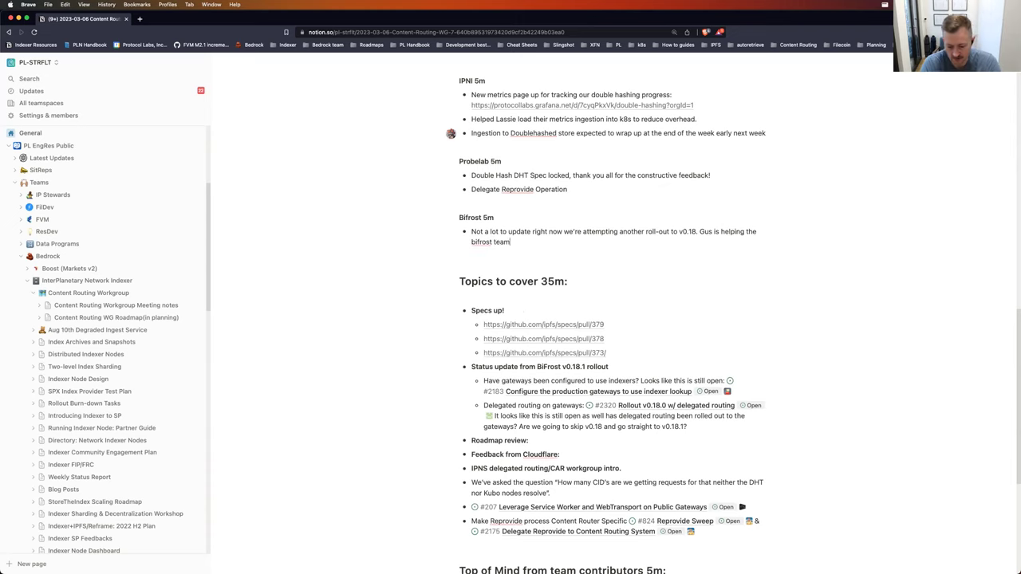
type(" out")
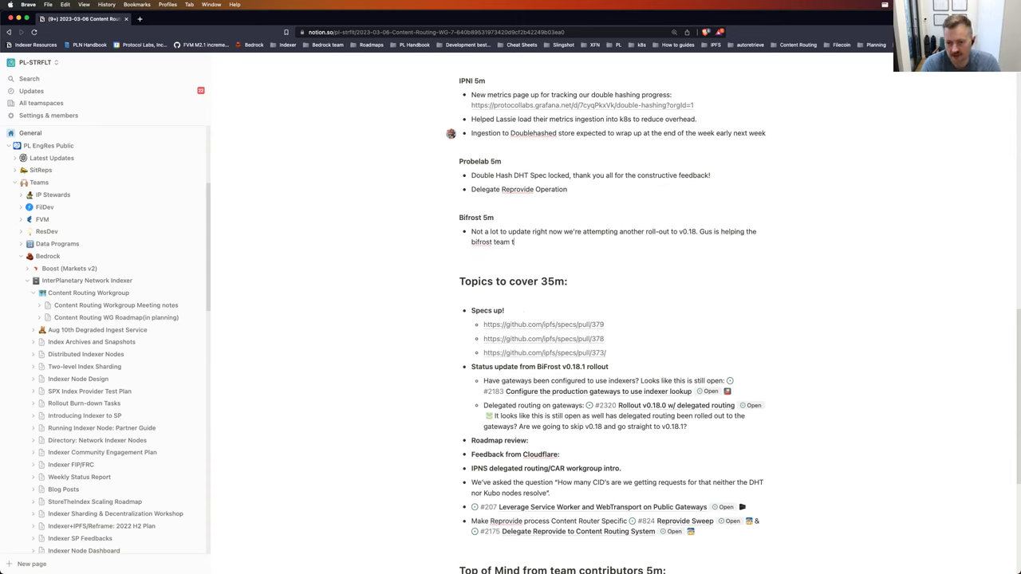
type(". Targeting a fix")
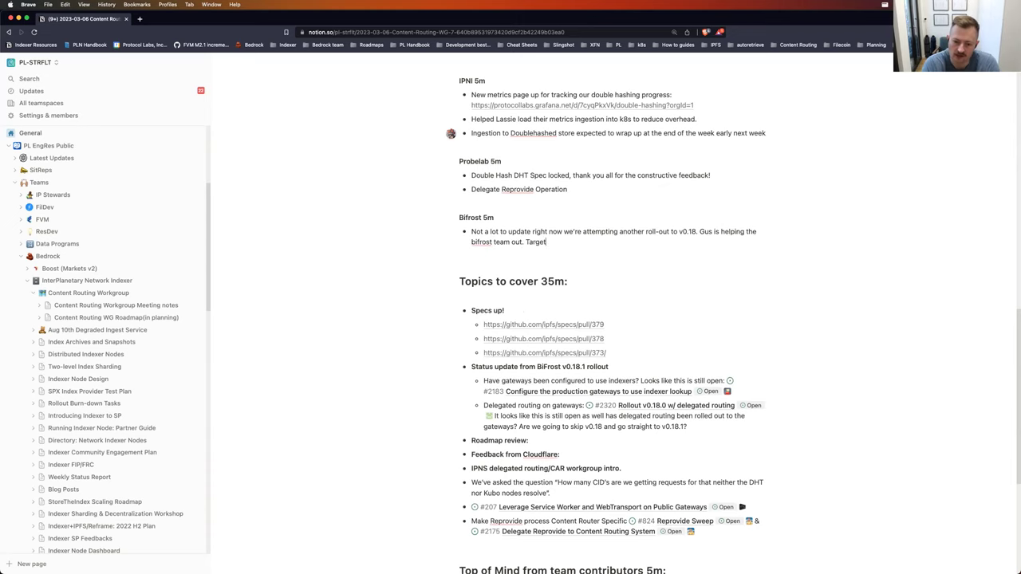
type(" in")
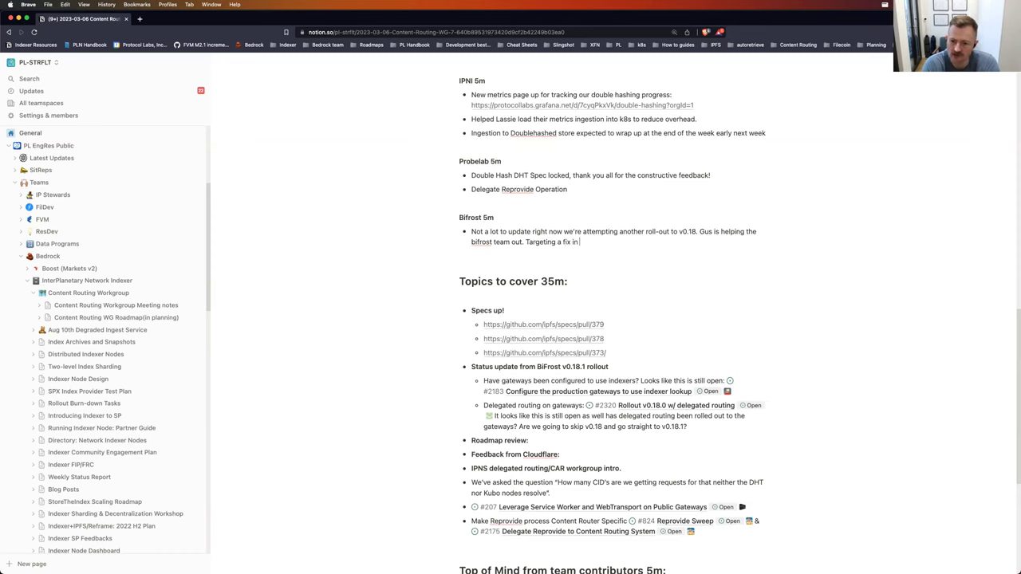
type(" v0.19.")
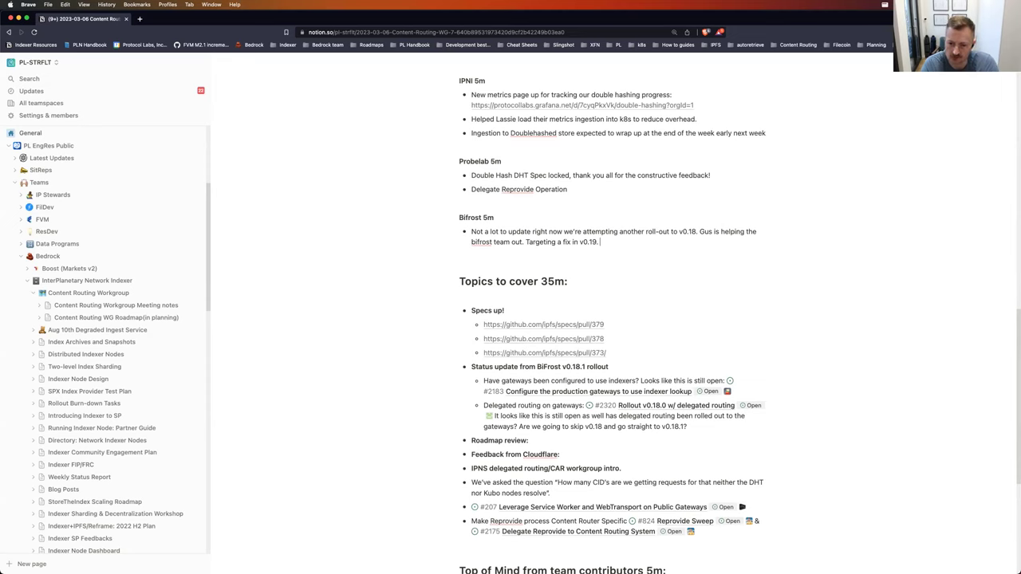
Step: Add the v0.19 issues, the refactor exposing all routers beyond DHT and Delegated routing, and the routing-table note
type("We've encountered some")
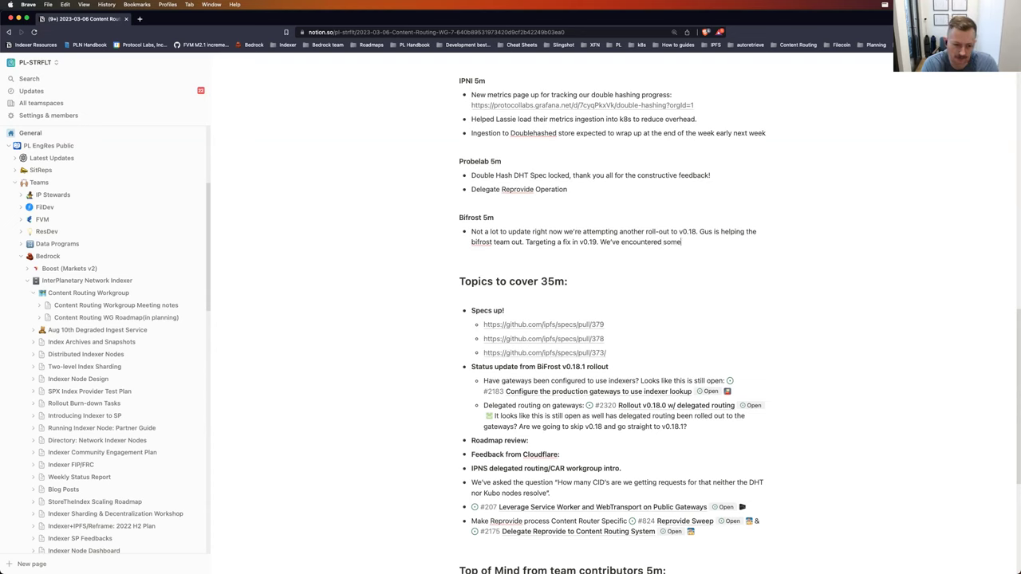
type(" issues ")
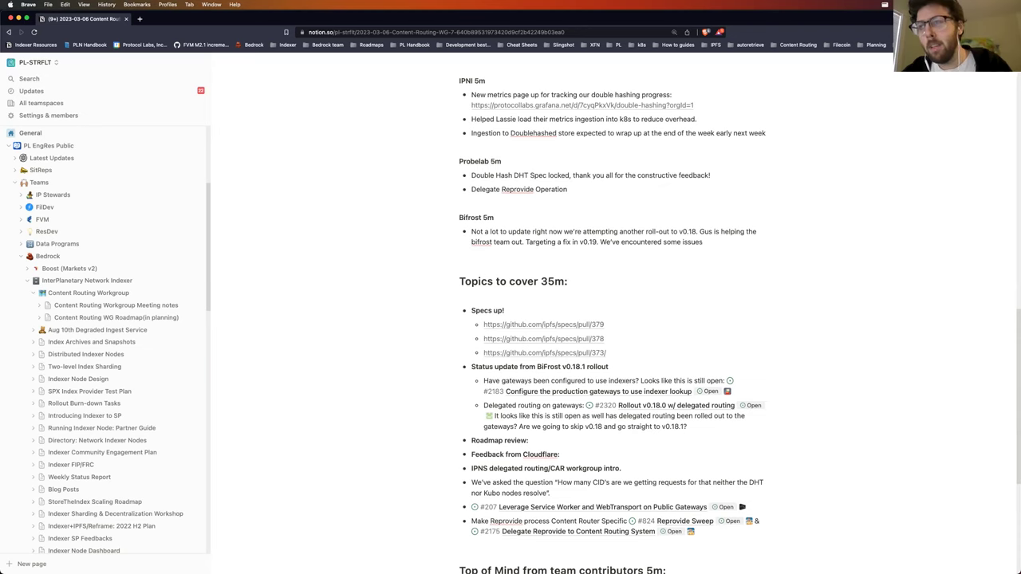
type("with v0")
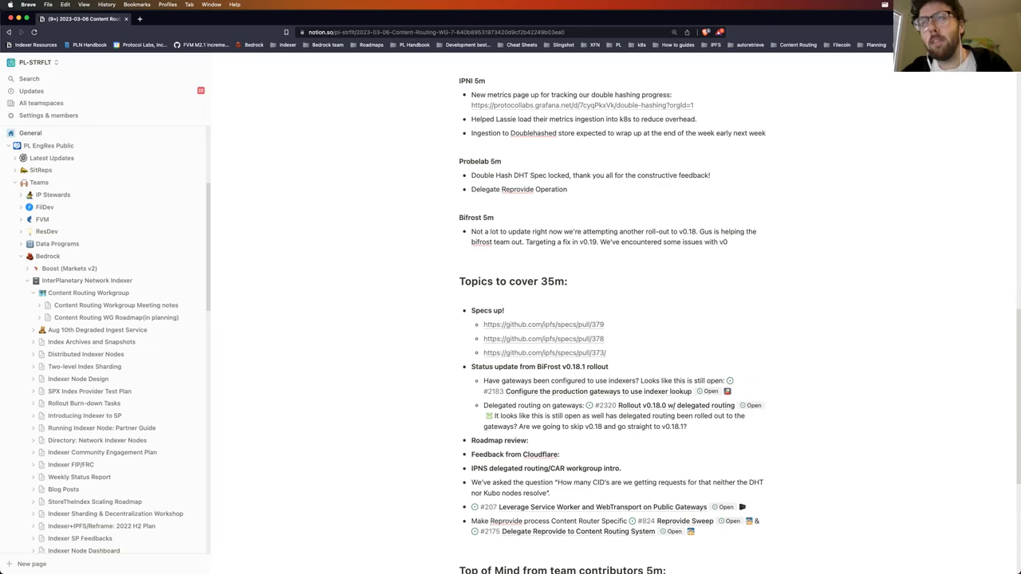
type(".19 as well.")
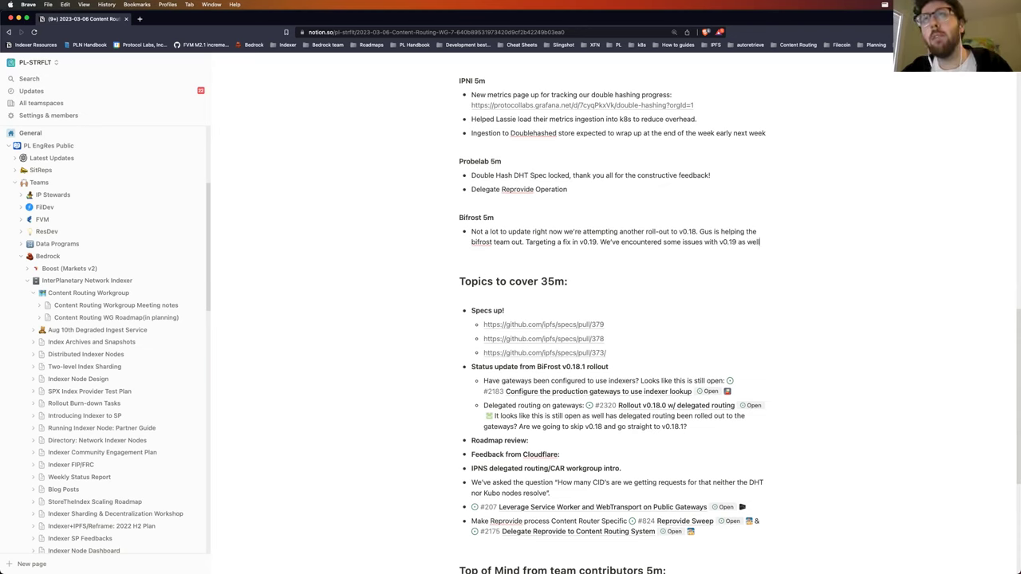
type(" Ref")
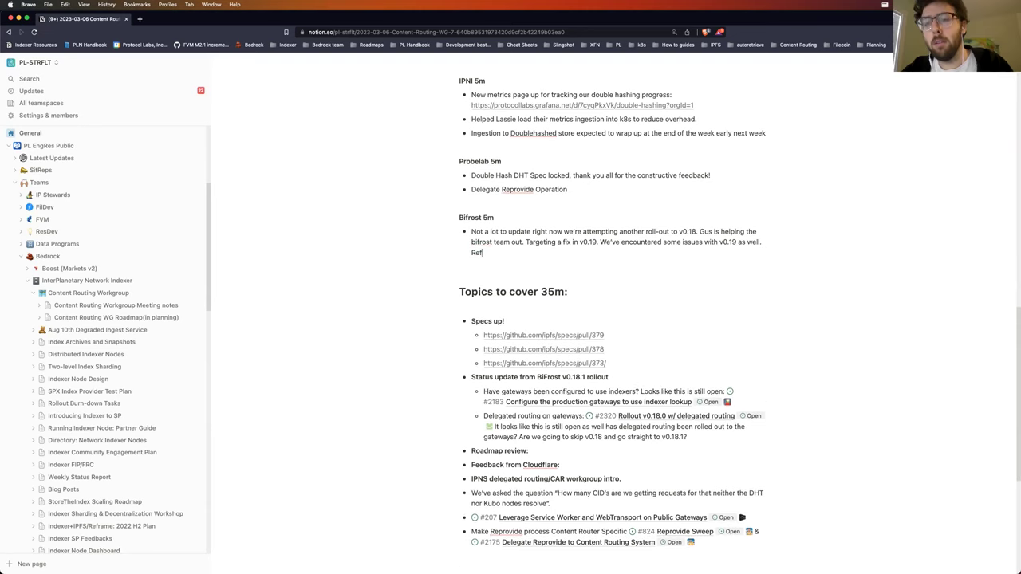
type("acture")
key("BackSpace")
key("BackSpace")
key("BackSpace")
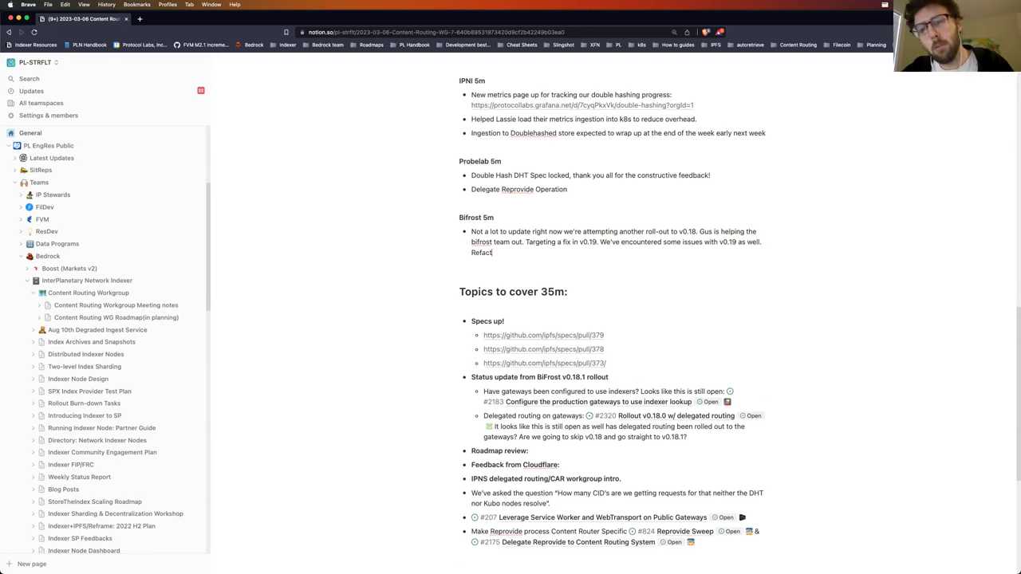
type("or to expose all the")
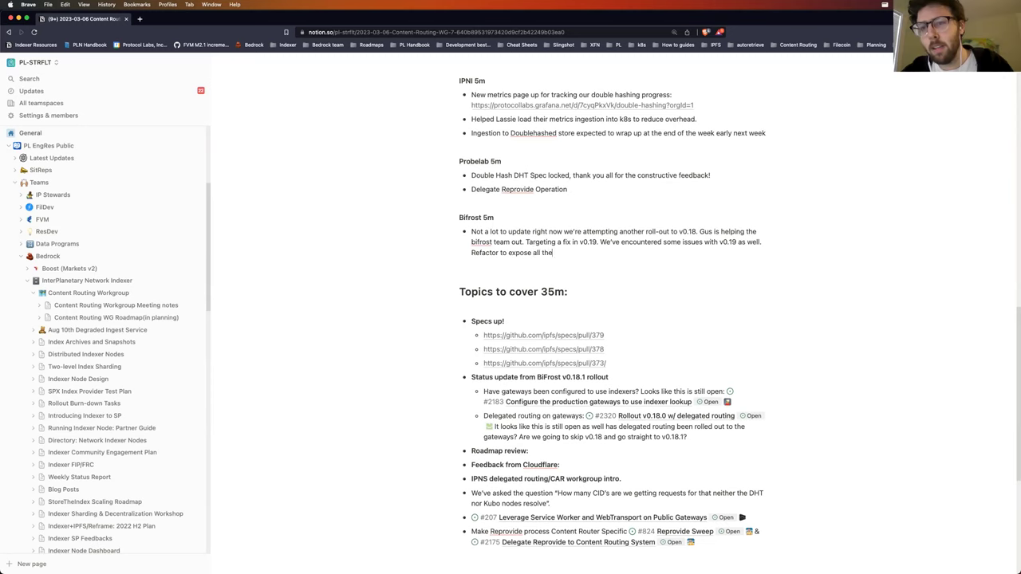
type(" routers equally instead of just ")
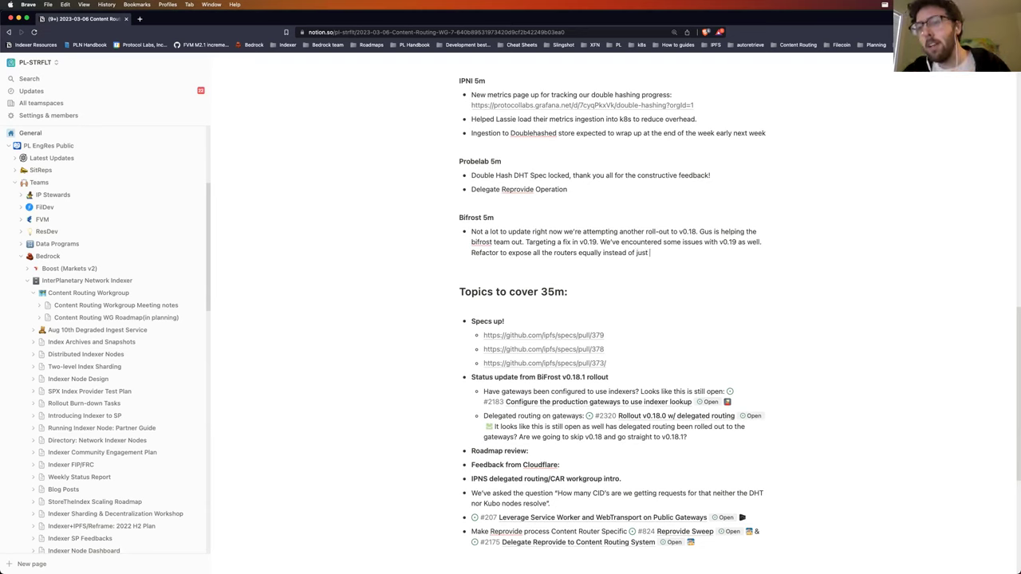
type("DHT and Delegated routing there are some typecasting issues in the middle that are explicit DHT ")
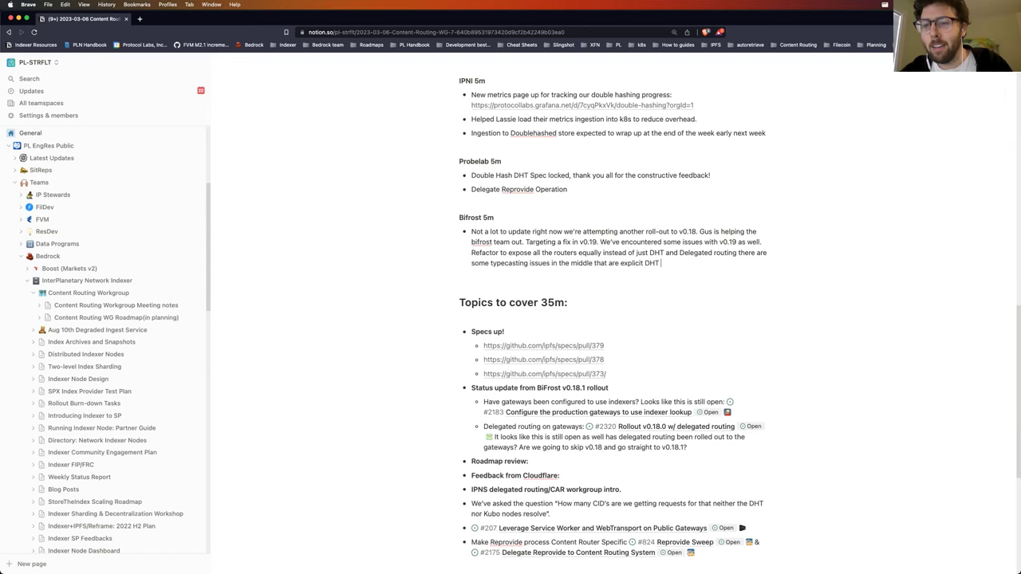
type("ops and not")
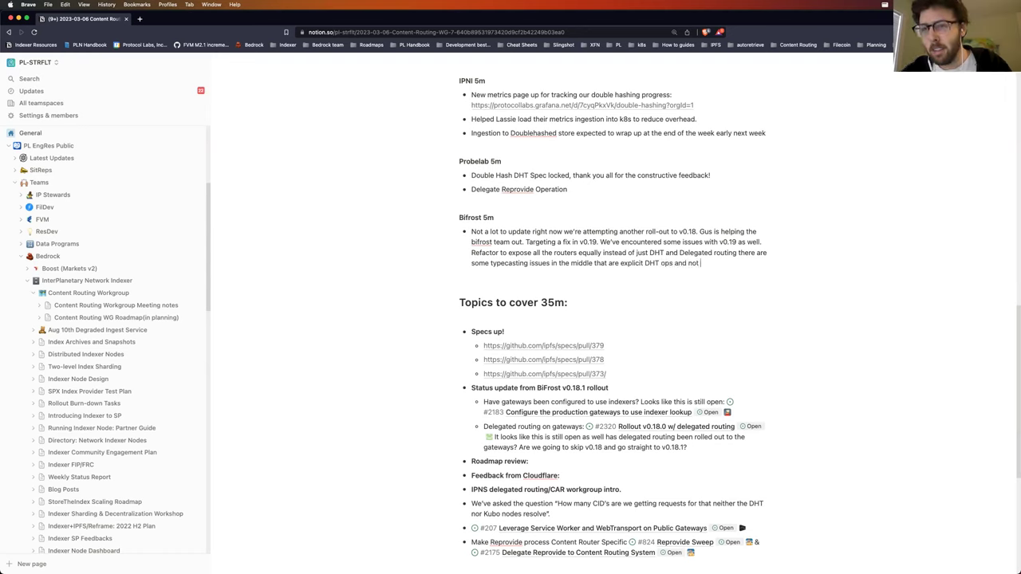
type(" general routing ops which ")
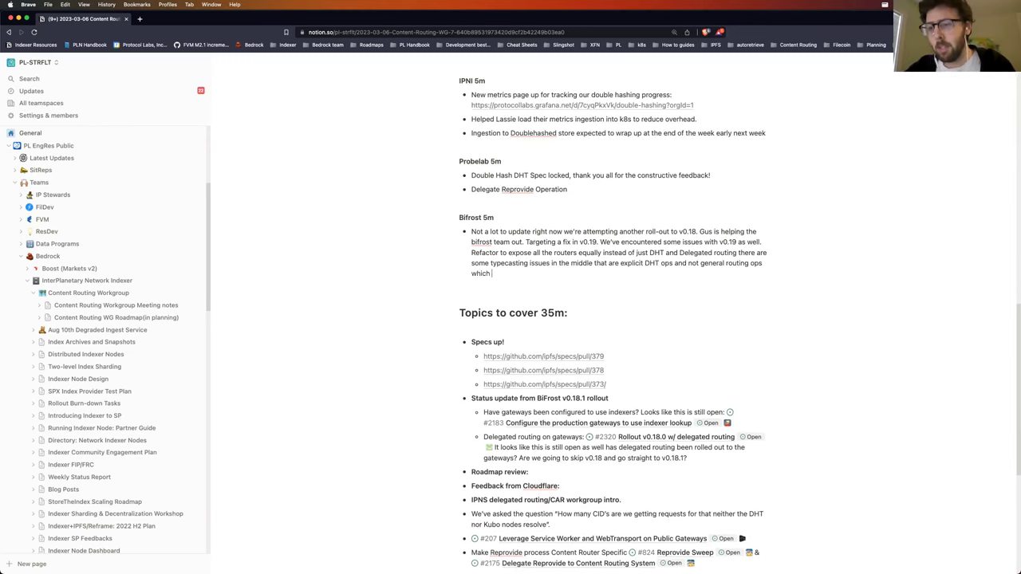
type("coused problems")
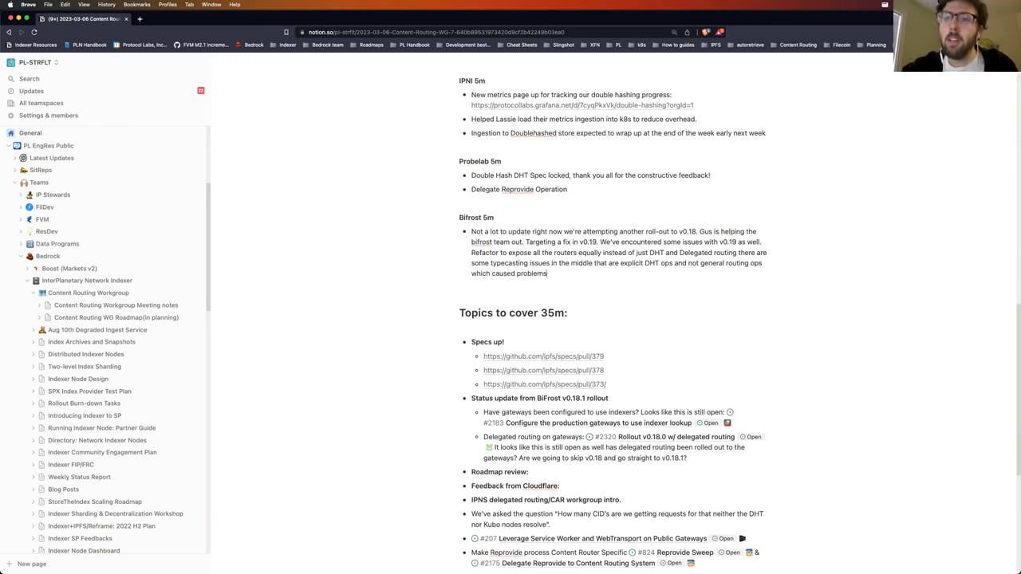
type("(pre-")
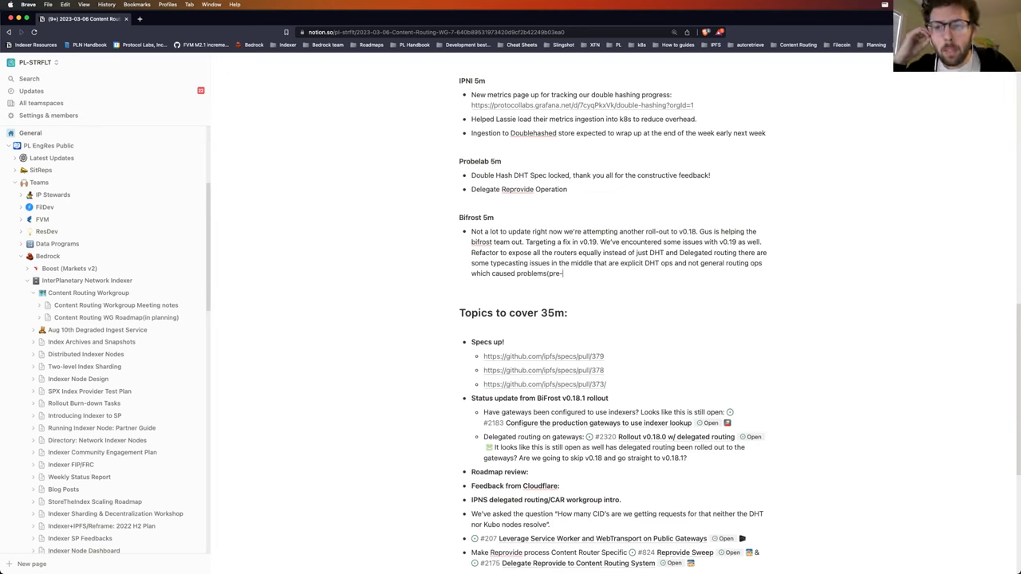
type("load no")
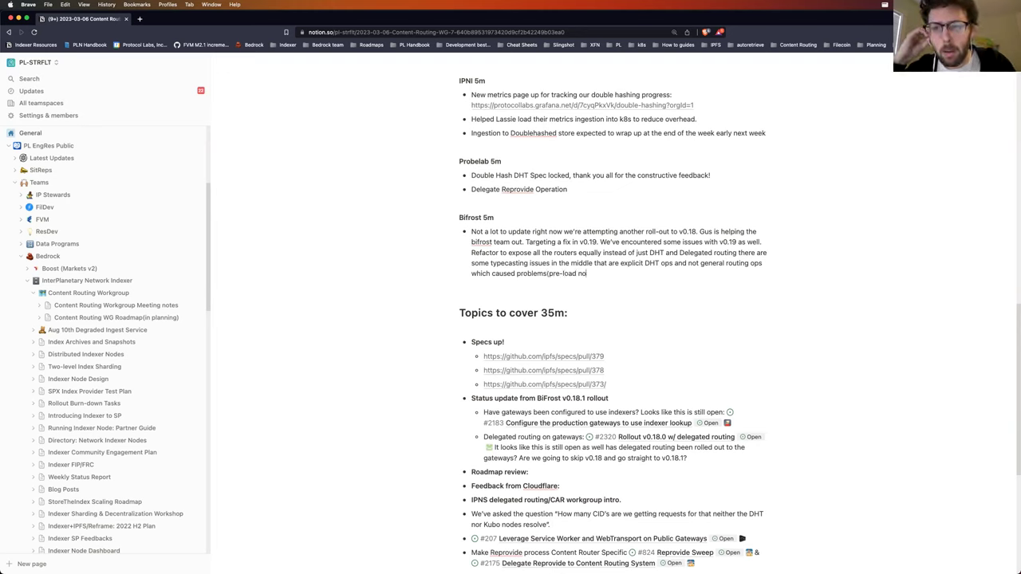
type("ades requ")
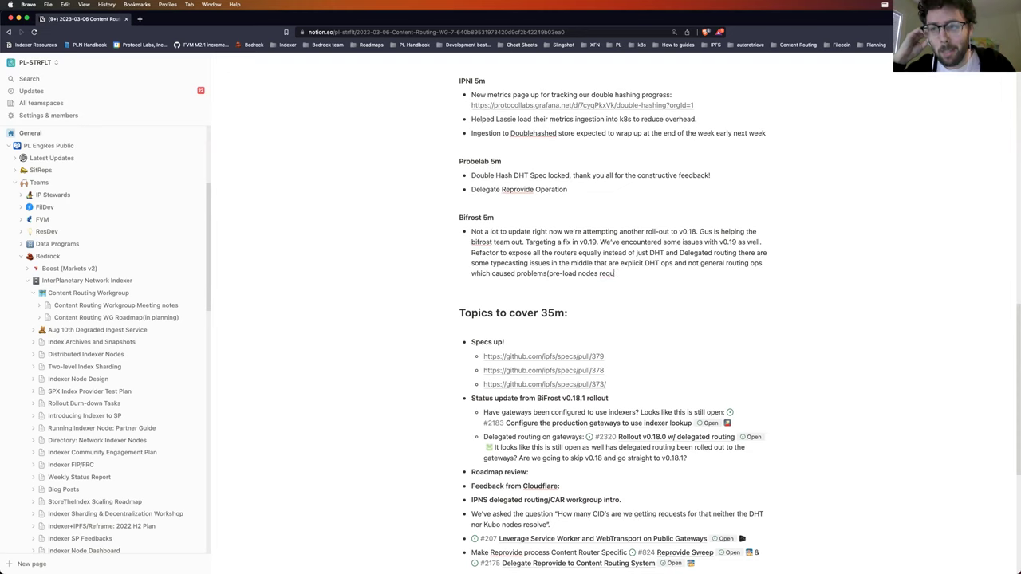
type("ire them).")
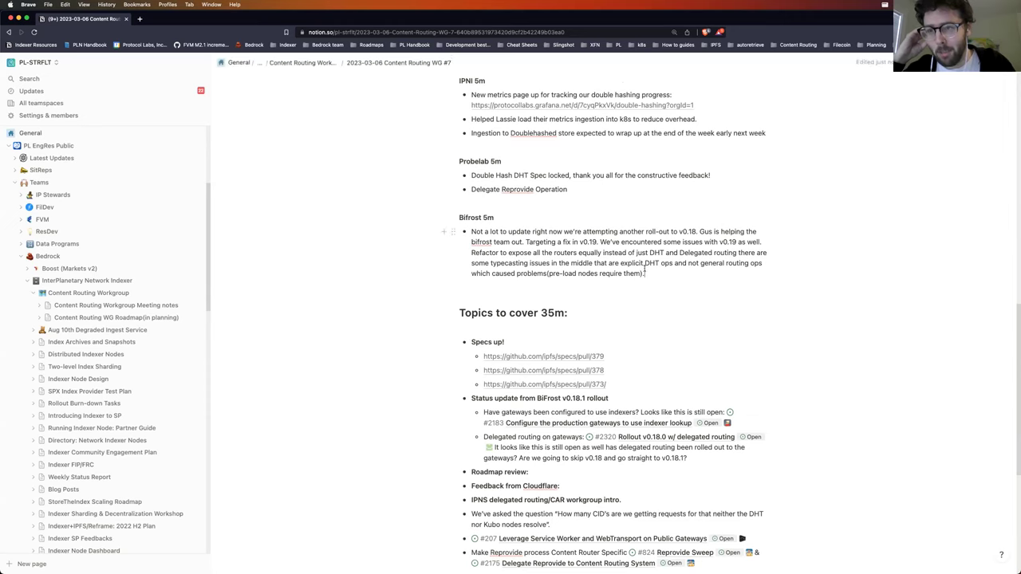
key("BackSpace")
type("- outsourcing routing table for something else IPFS DHT query command(")
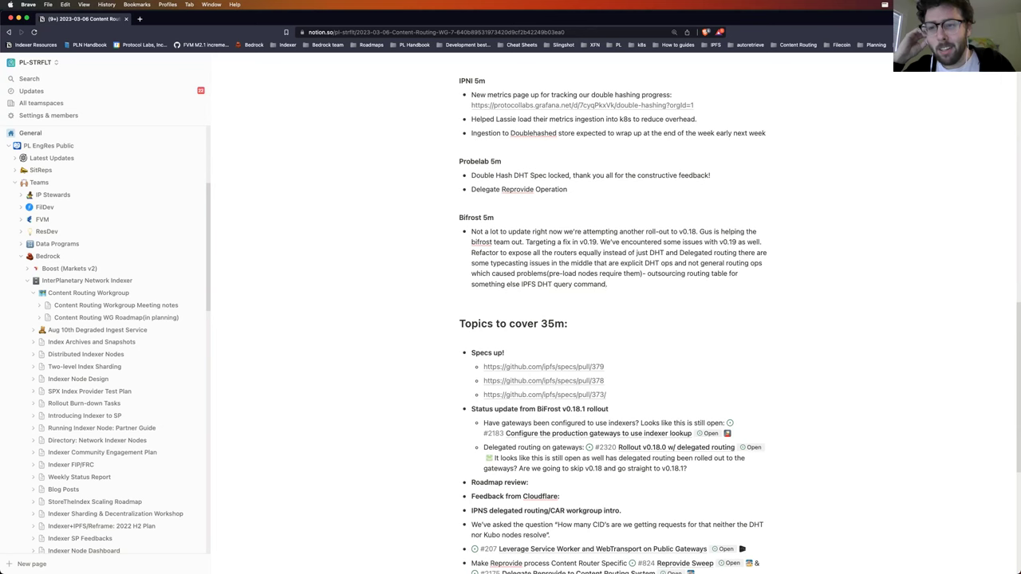
scroll(474, 327, "down", 3)
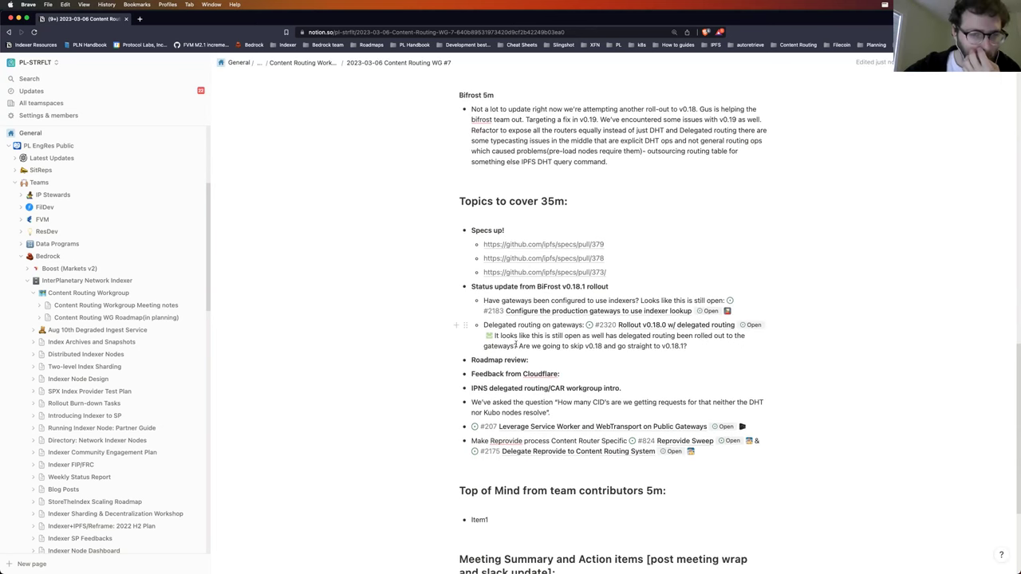
scroll(434, 311, "down", 1)
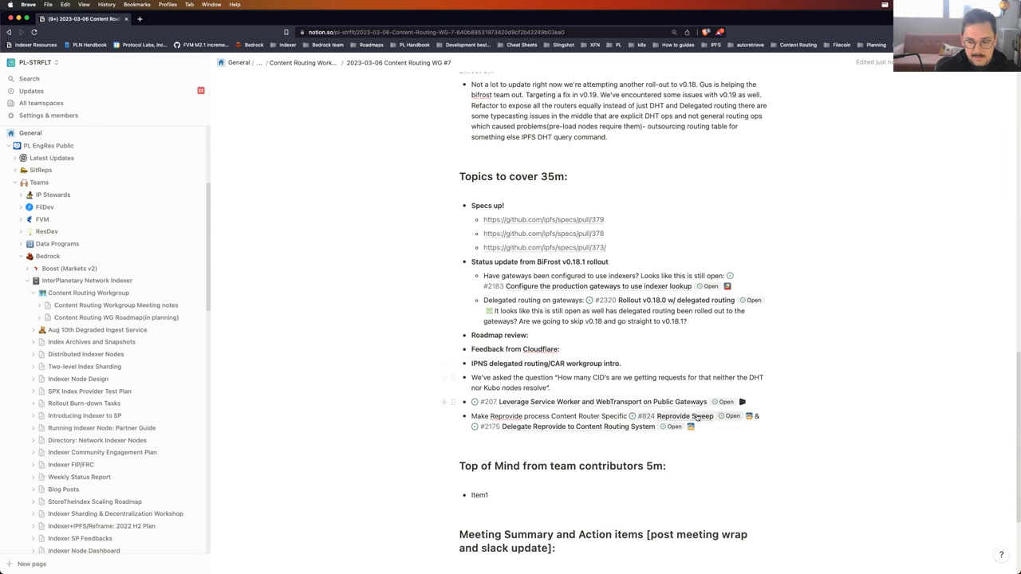
mouse_move(697, 417)
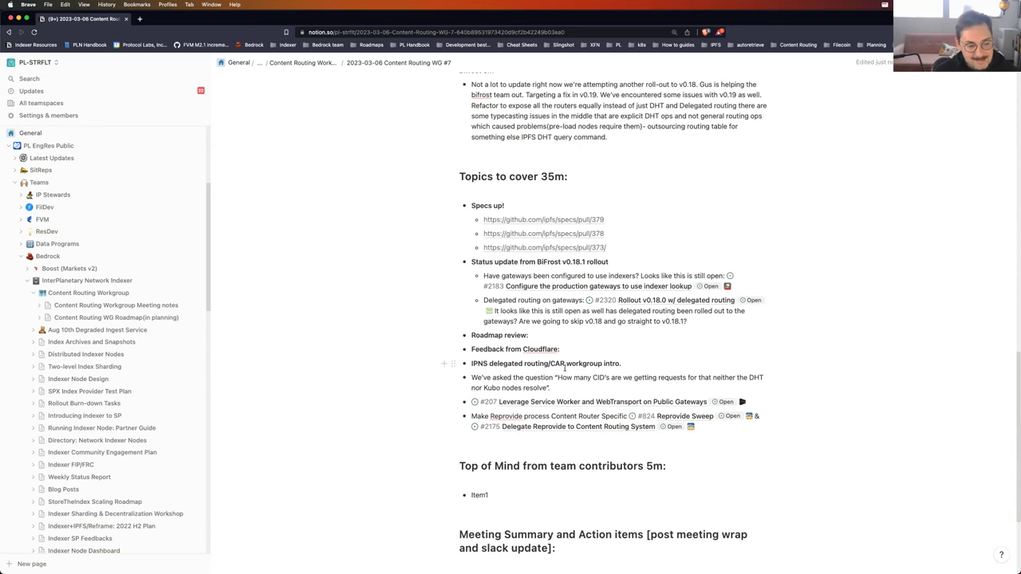
scroll(841, 399, "down", 2)
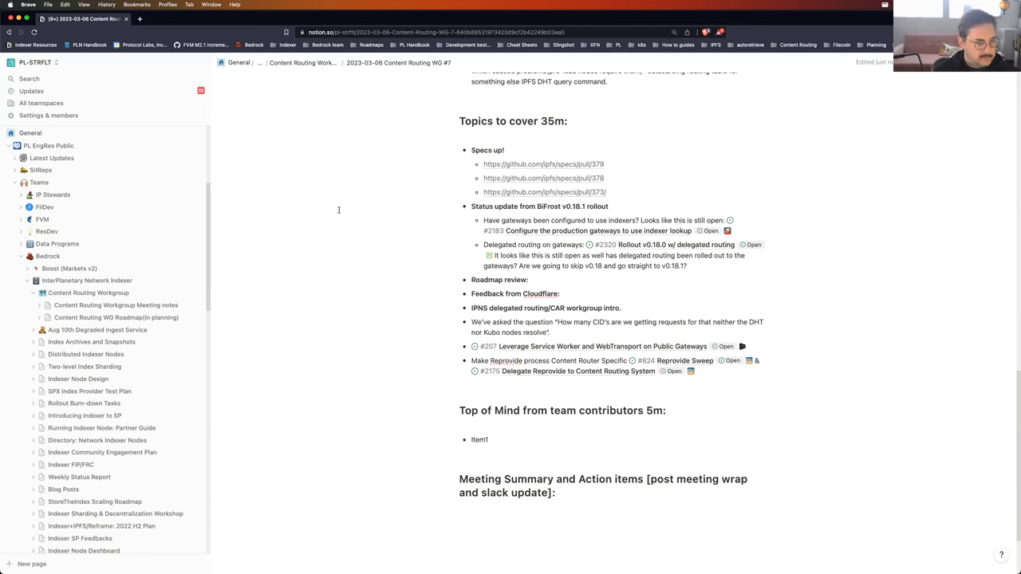
scroll(379, 229, "up", 5)
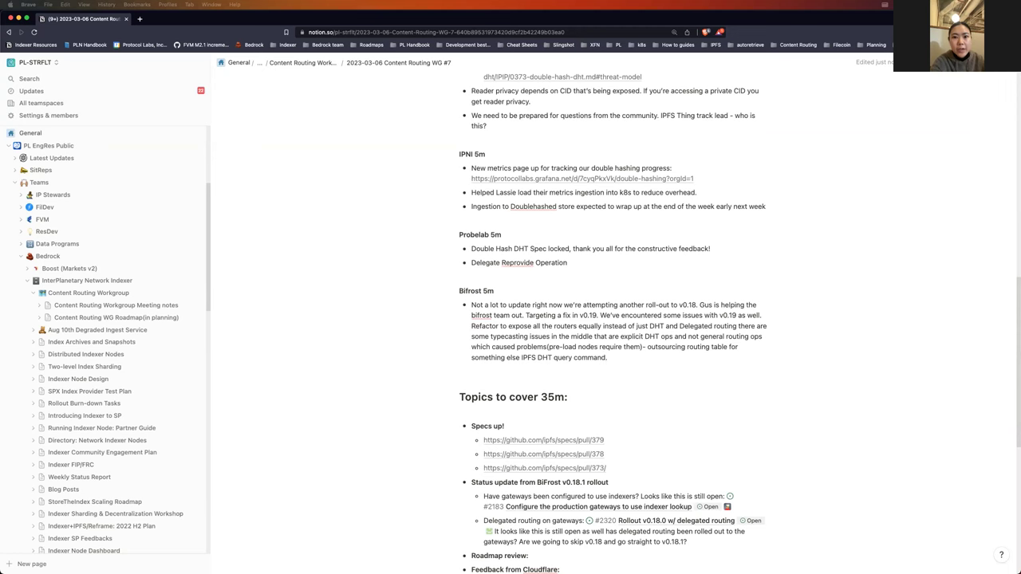
Step: Comment 'TY' on the DH DHT Threat Model link text
scroll(538, 180, "up", 10)
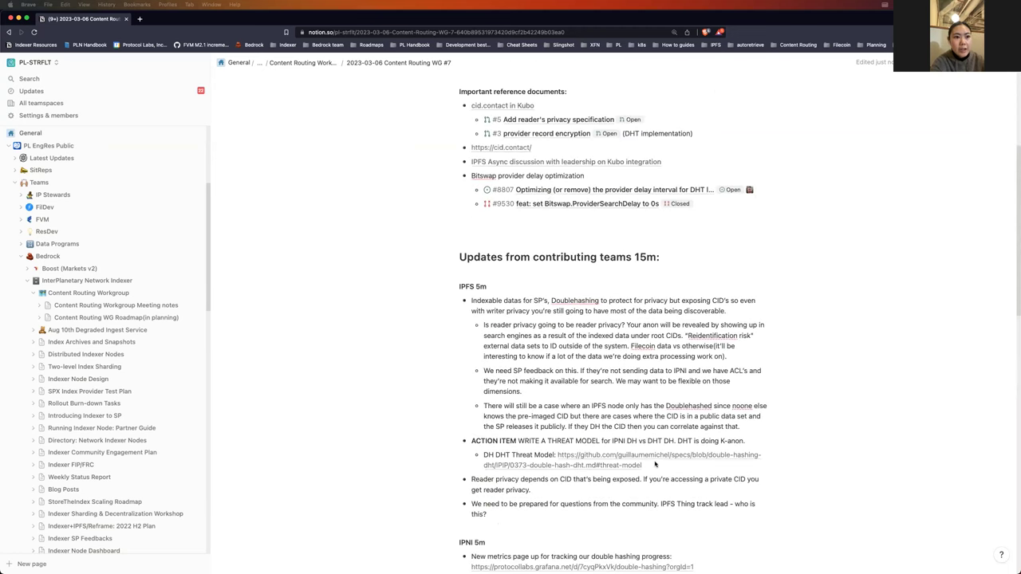
scroll(657, 465, "down", 1)
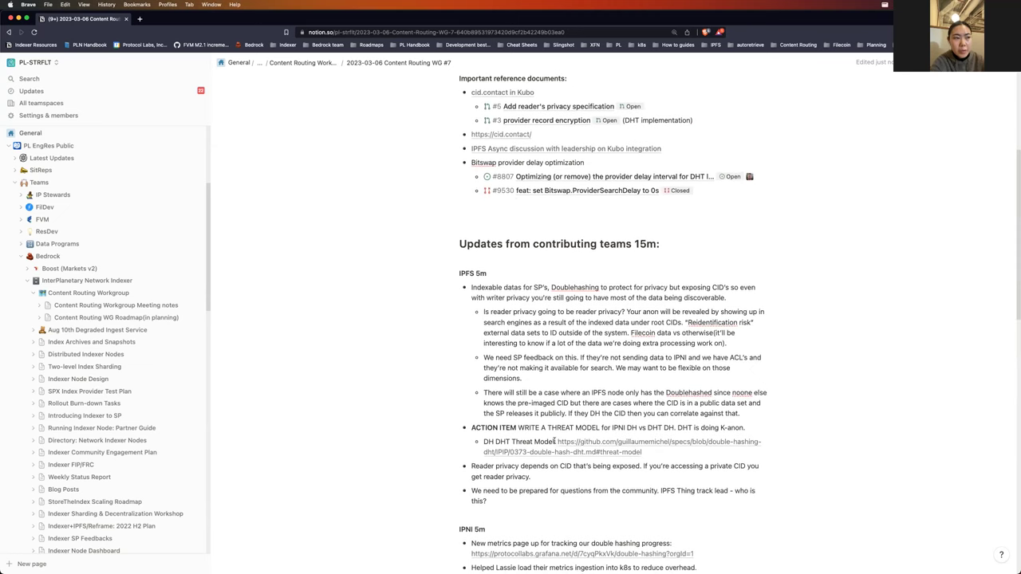
left_click_drag(556, 441, 482, 441)
left_click(593, 424)
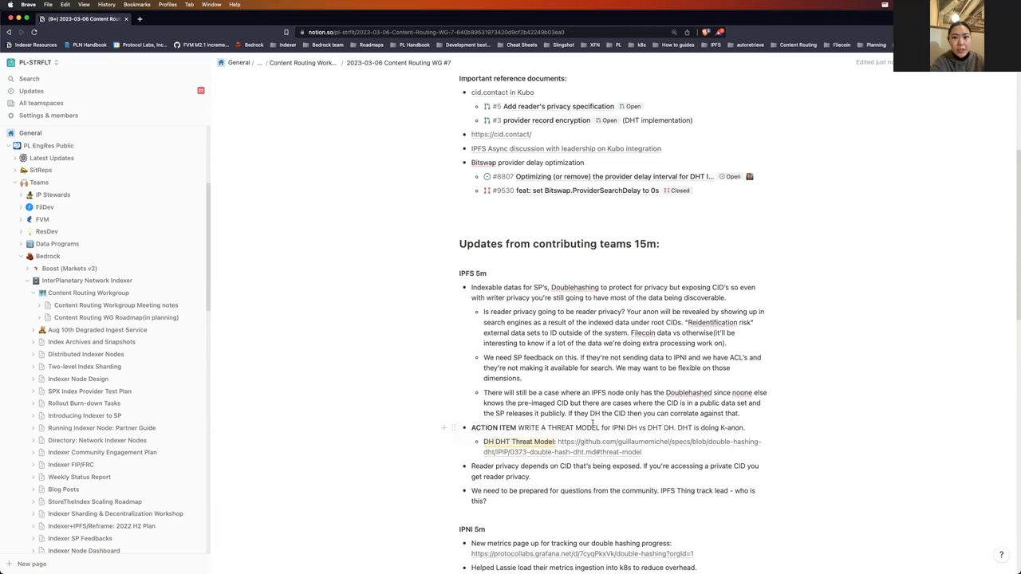
type("TY!")
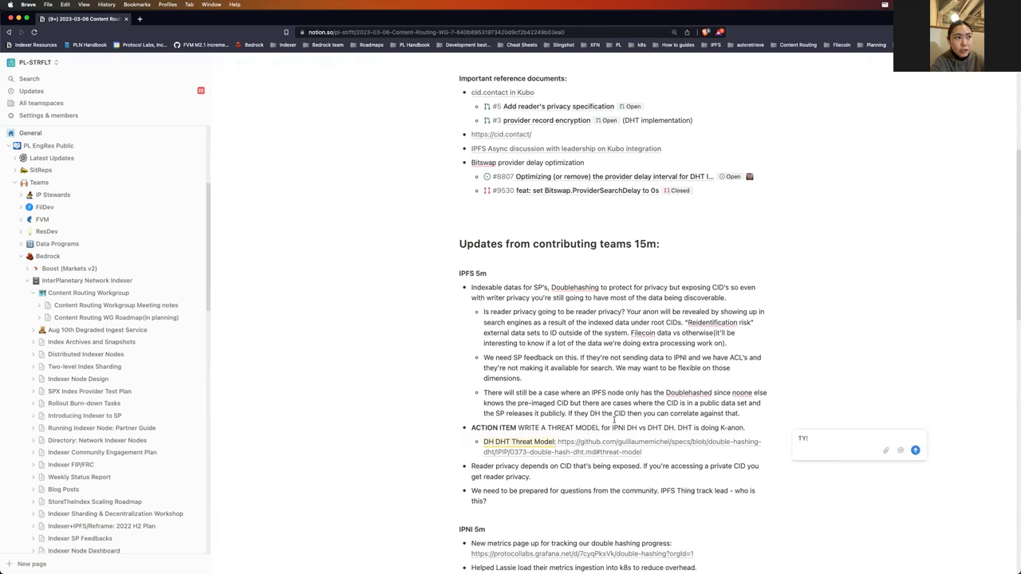
left_click(914, 450)
scroll(658, 523, "down", 6)
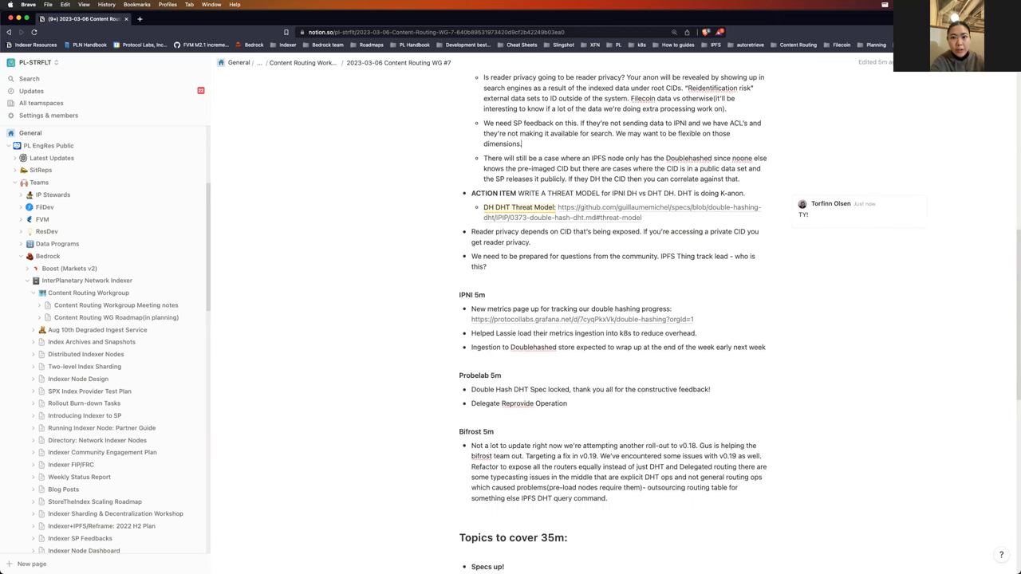
scroll(693, 466, "down", 6)
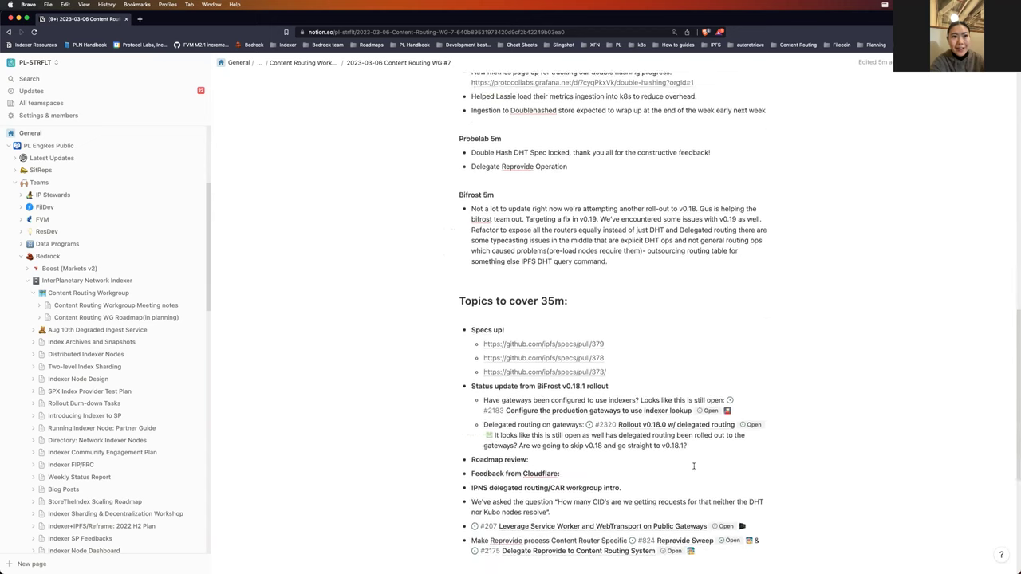
scroll(693, 466, "down", 3)
Step: Add a 'Data searchability:' line with the tome.app link below the Make Reprovide item
left_click(724, 448)
key("Return")
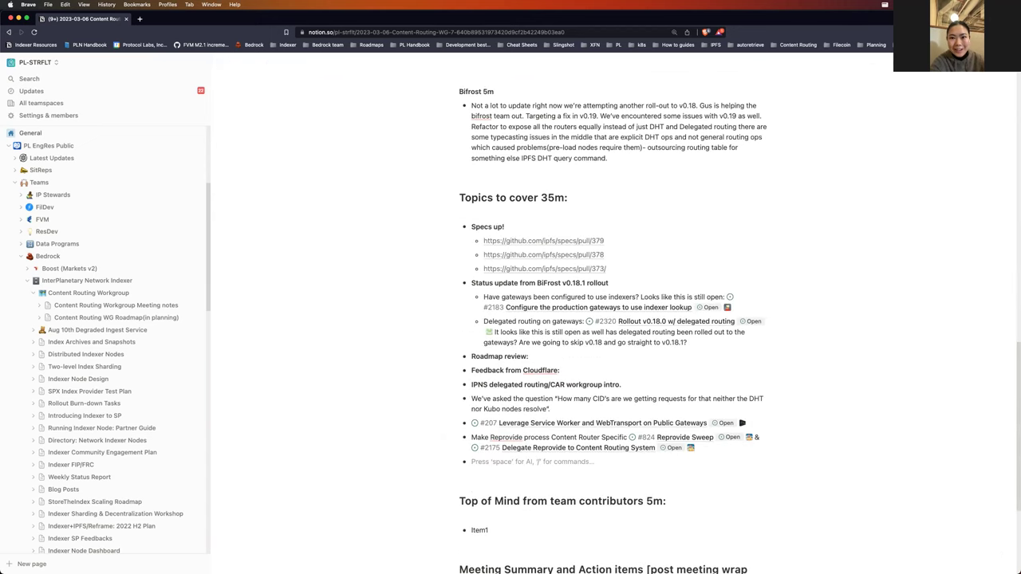
key("Return")
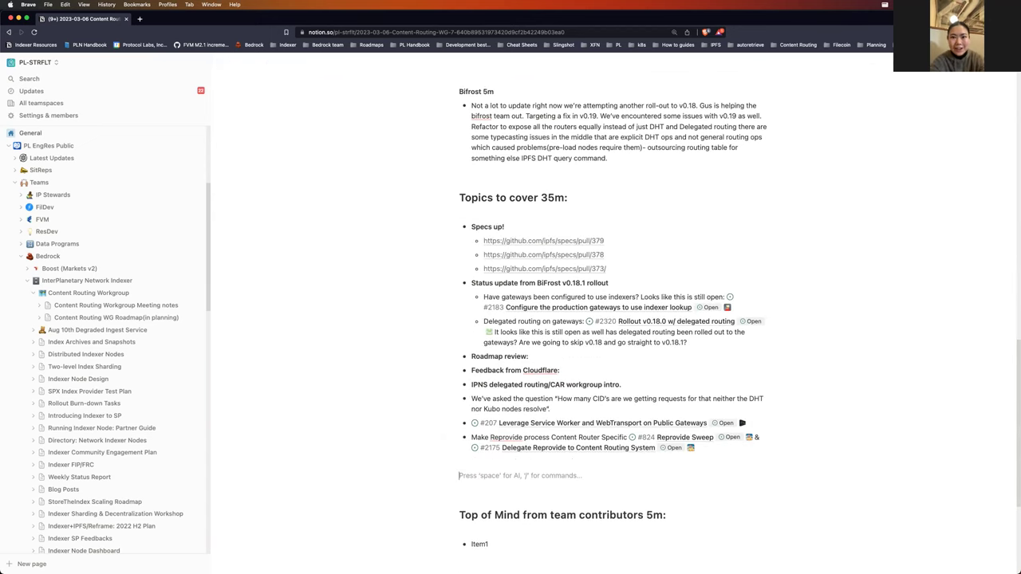
type("Data searchability:")
type("https://github.com/guillaumemichel/specs/blob/double-hashing-dht/IPIP/0373-double-hash-dht.md#threat-model")
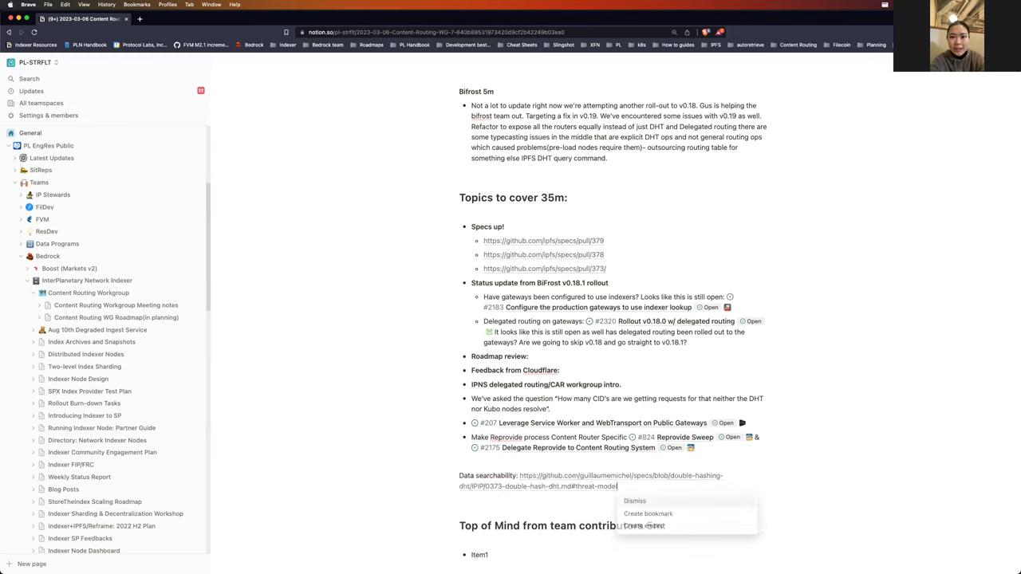
key("Escape")
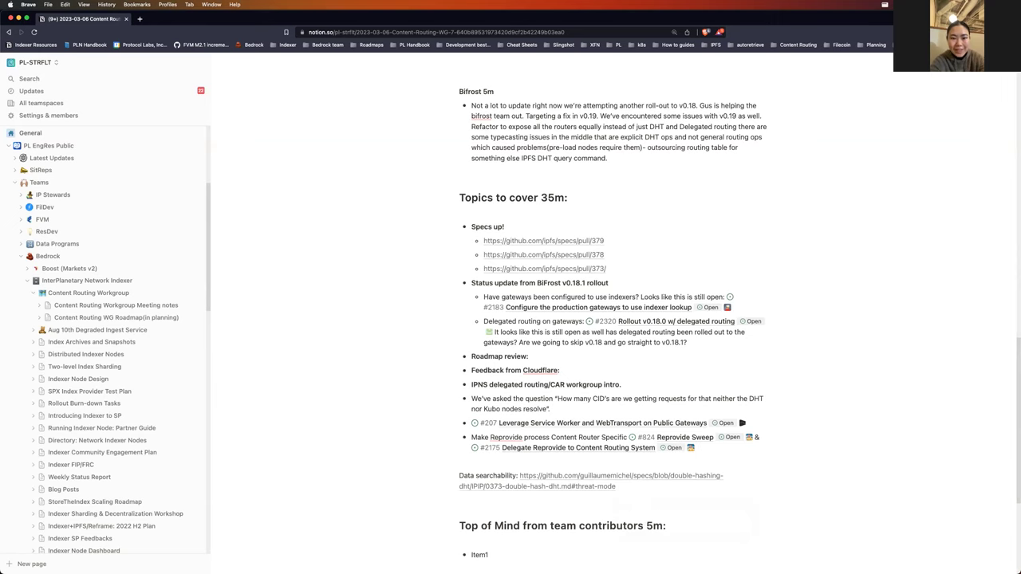
key("super+z")
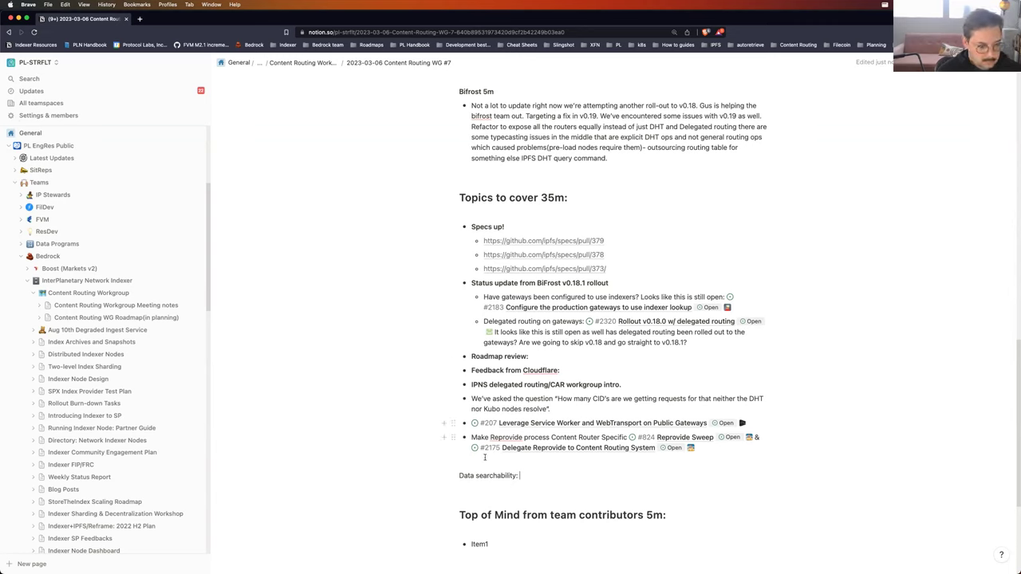
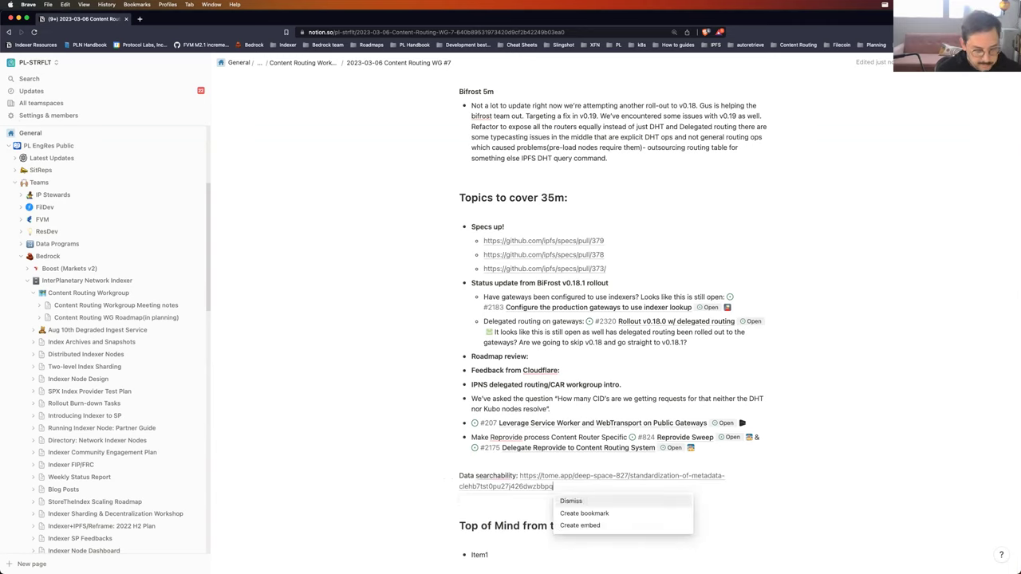
key("Escape")
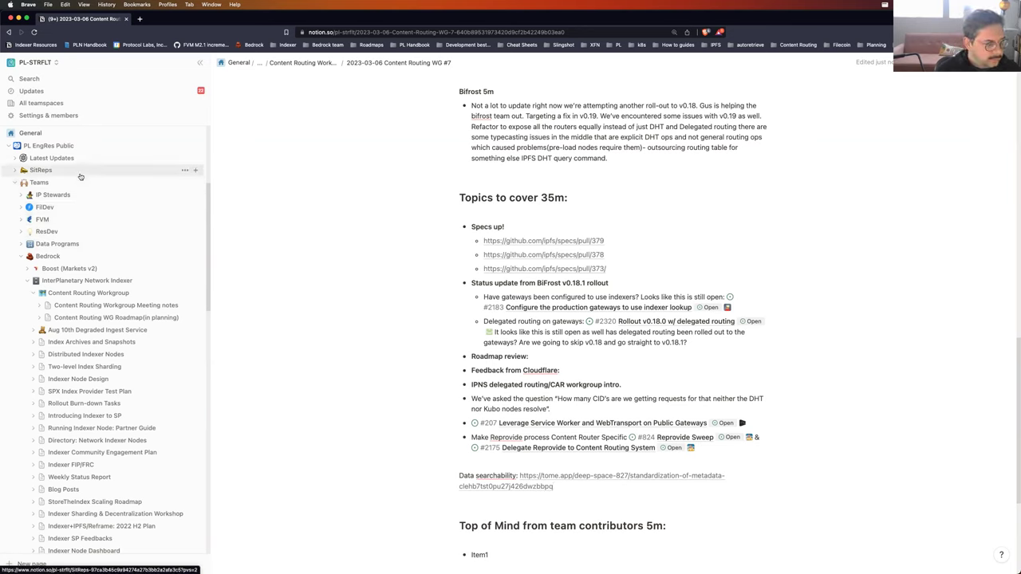
scroll(142, 291, "down", 1)
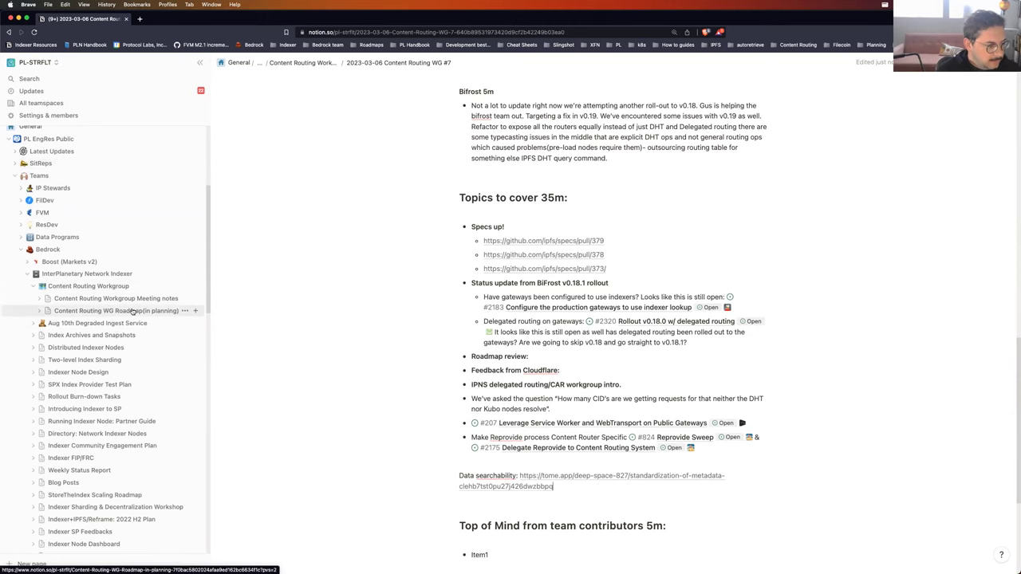
Step: Open Content Routing WG Roadmap (in planning) and expand its sub-pages in the sidebar
left_click(132, 311)
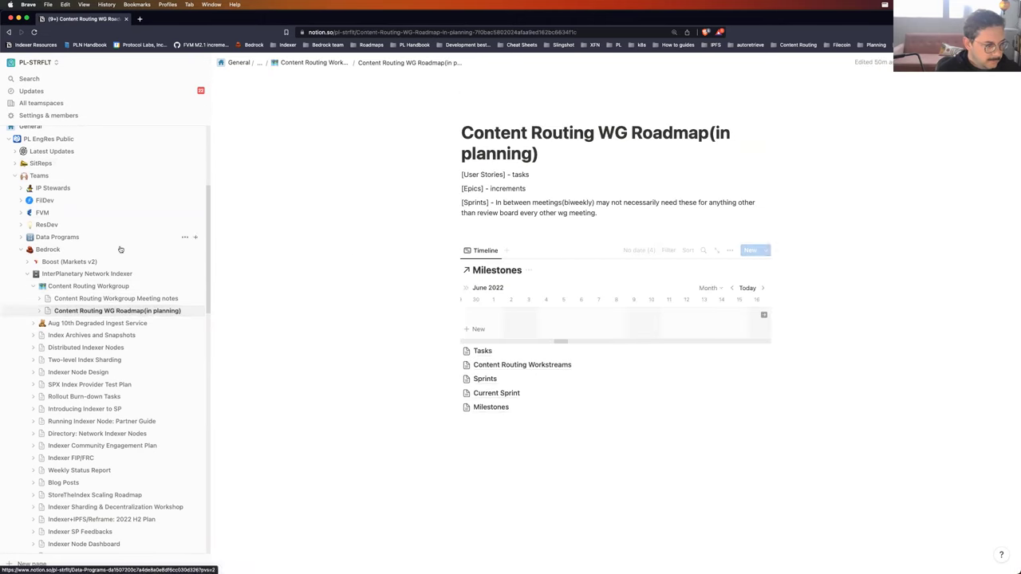
left_click(39, 310)
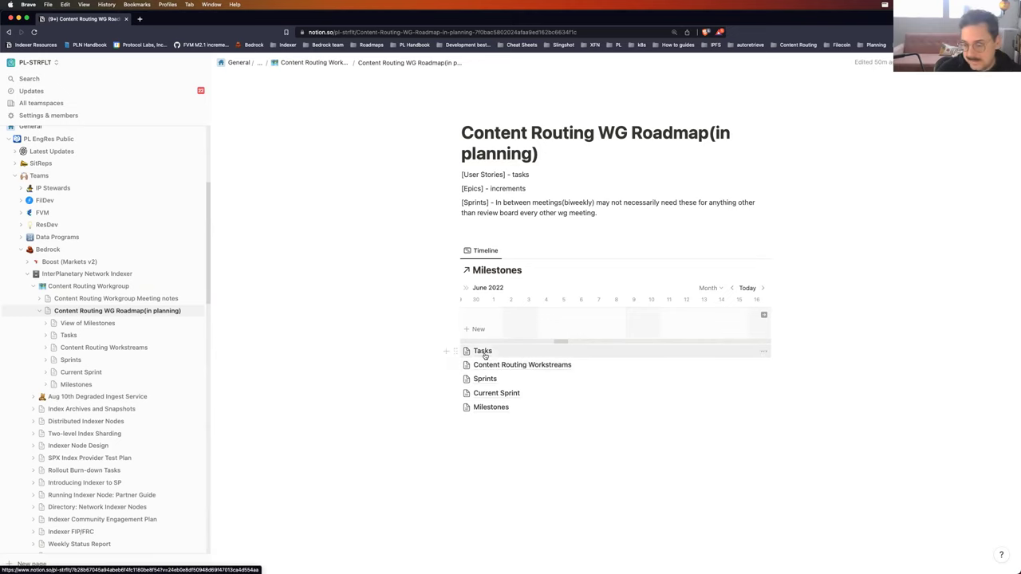
Step: Open the Tasks database linked on the roadmap page
left_click(476, 350)
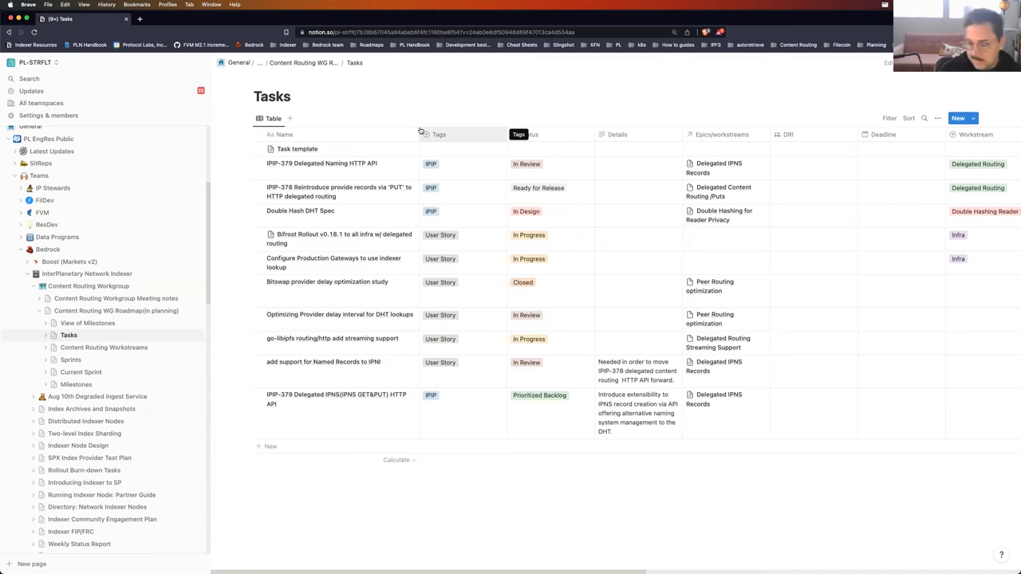
Step: Go to the Content Routing Workstreams table from the sidebar
left_click(109, 348)
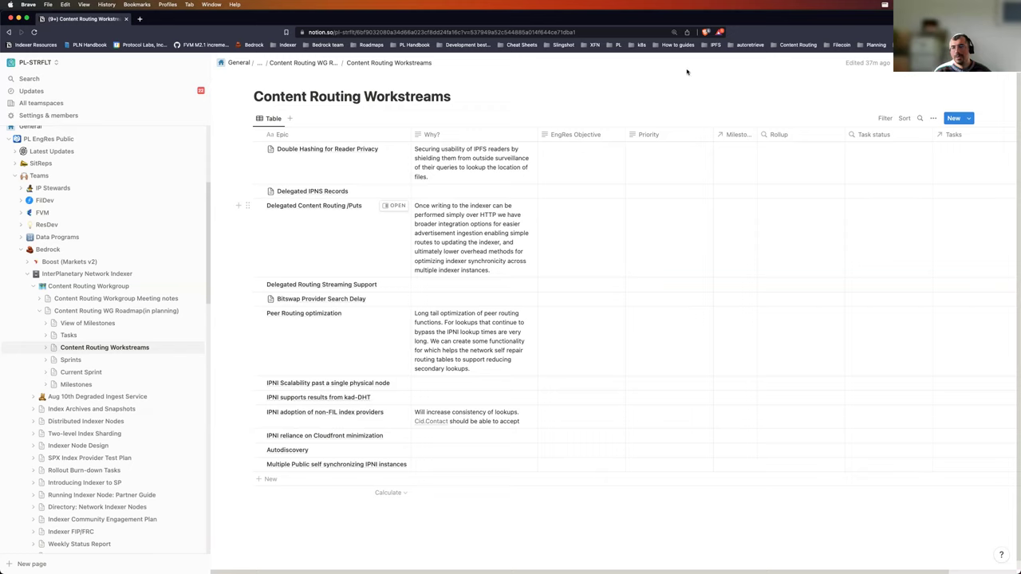
Step: Write that other services can return CIDs for human-resolvable names via an API
left_click(490, 190)
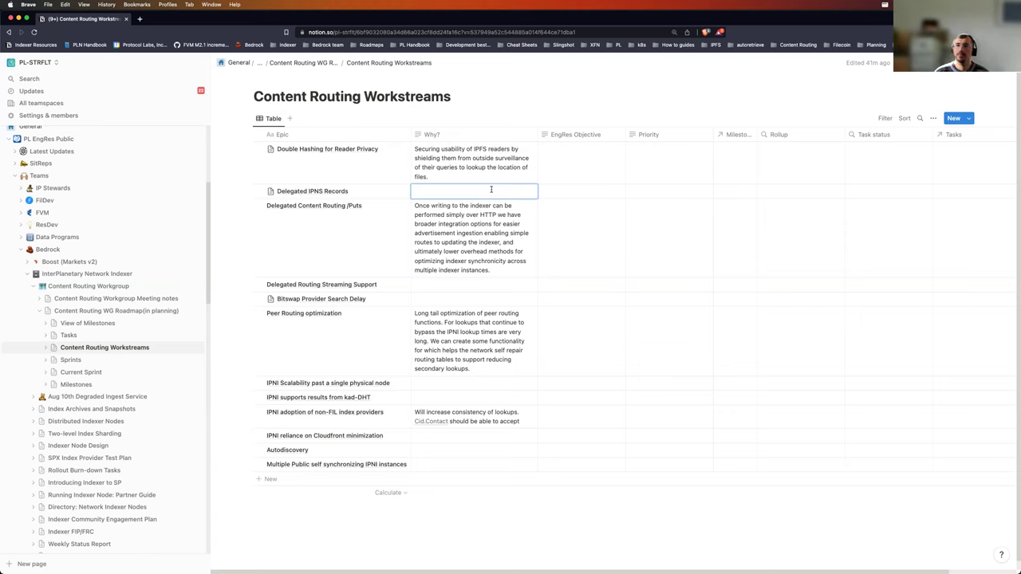
type("Enabling the capability to ")
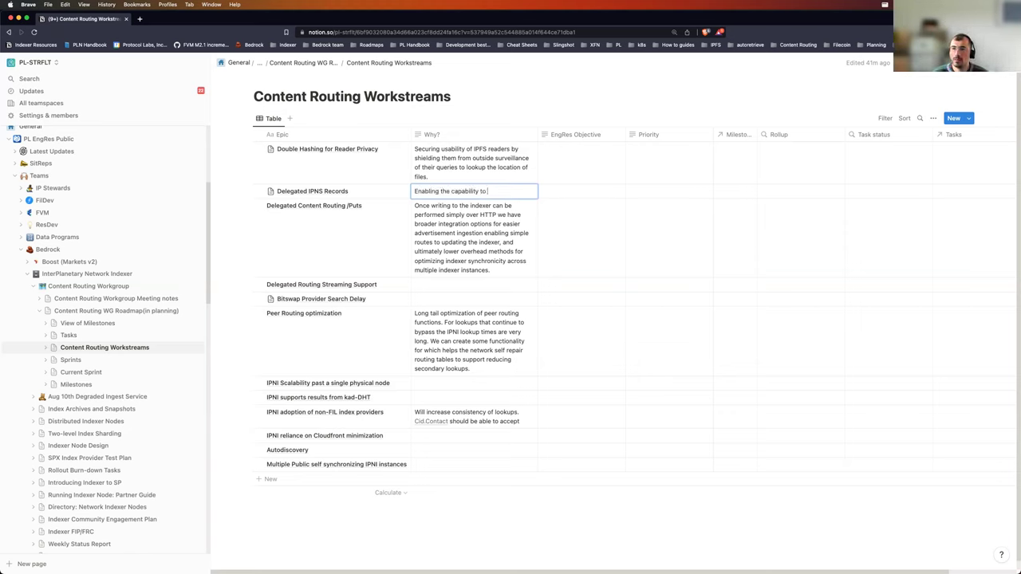
type("use other service")
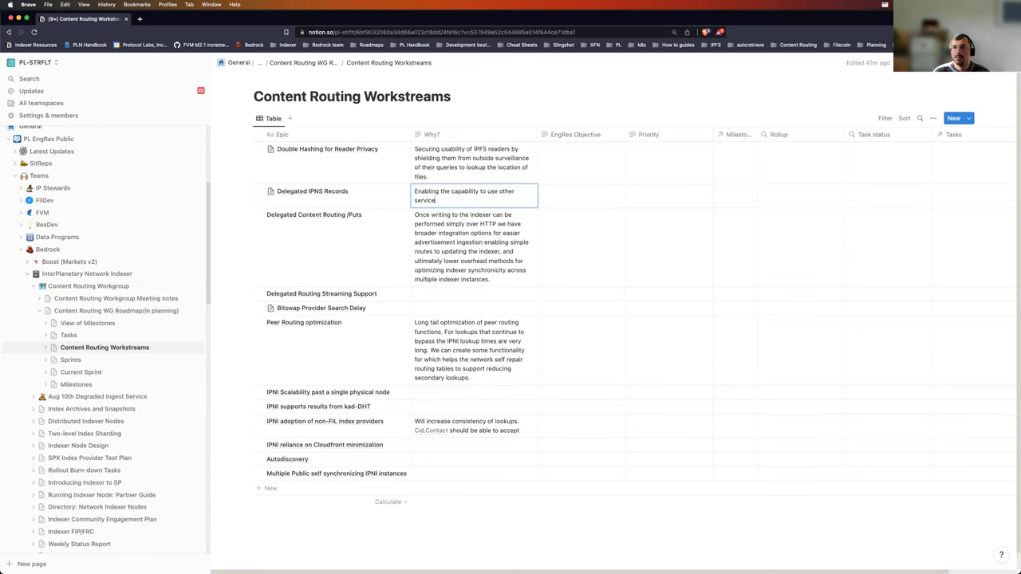
type("s to return")
type(" s")
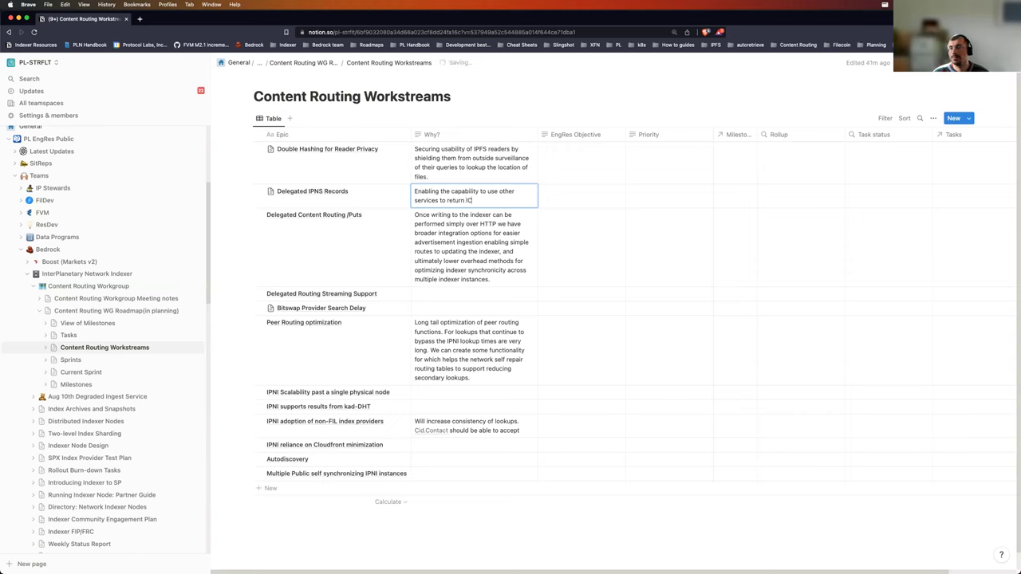
key("BackSpace")
type("C")
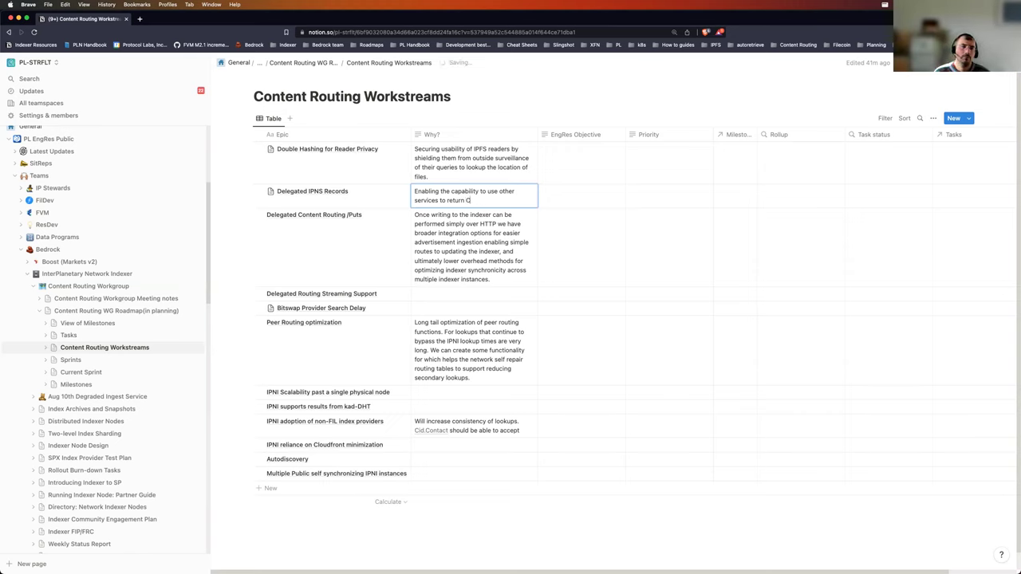
type("IDS when")
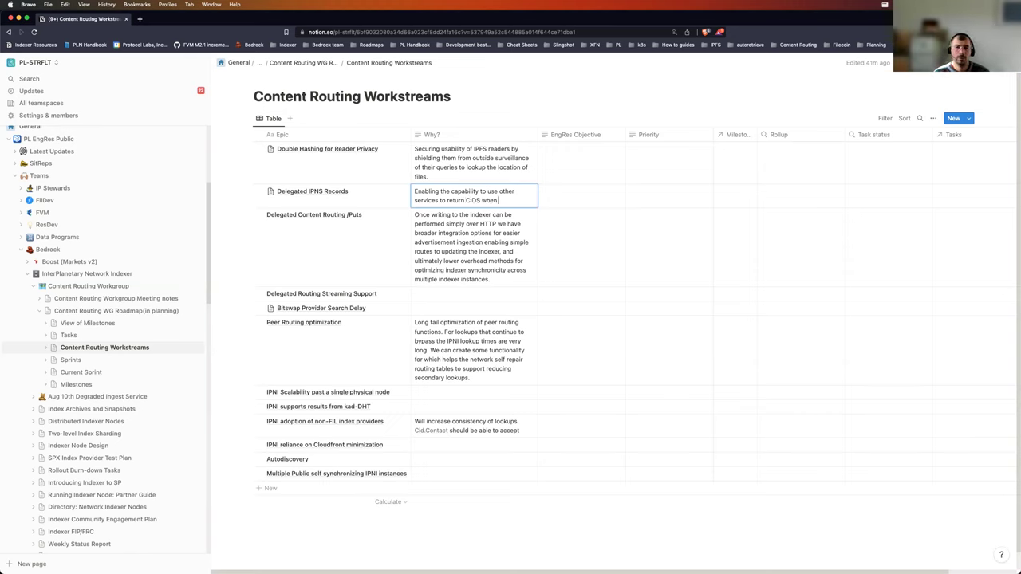
type(" human resol")
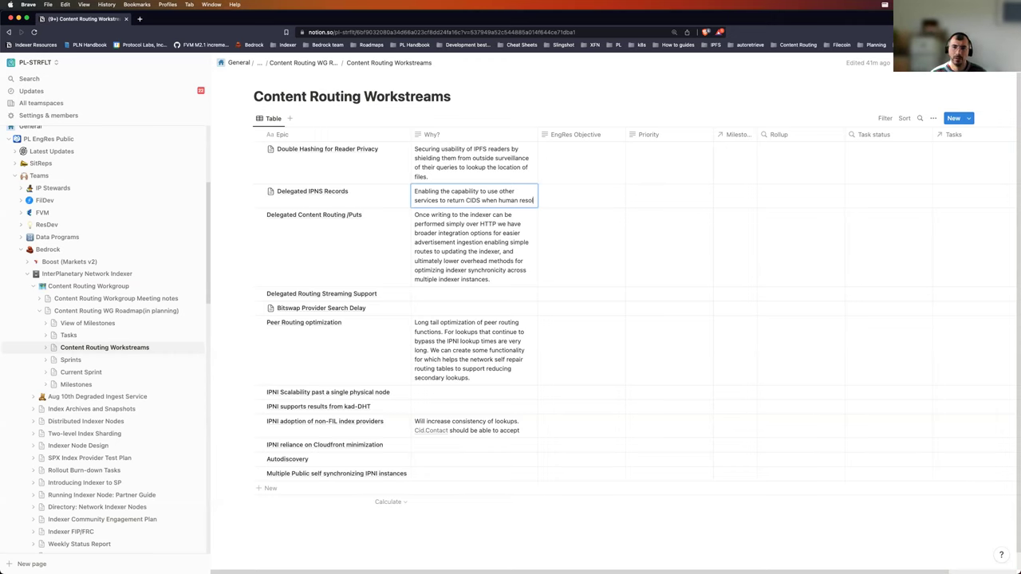
type("vable names")
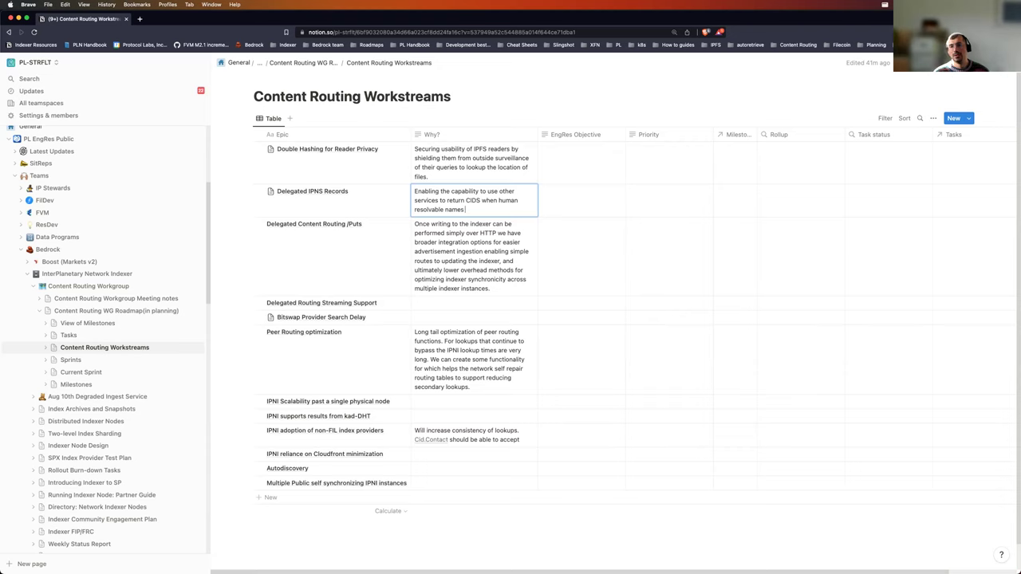
type(" are presented vaia an API.")
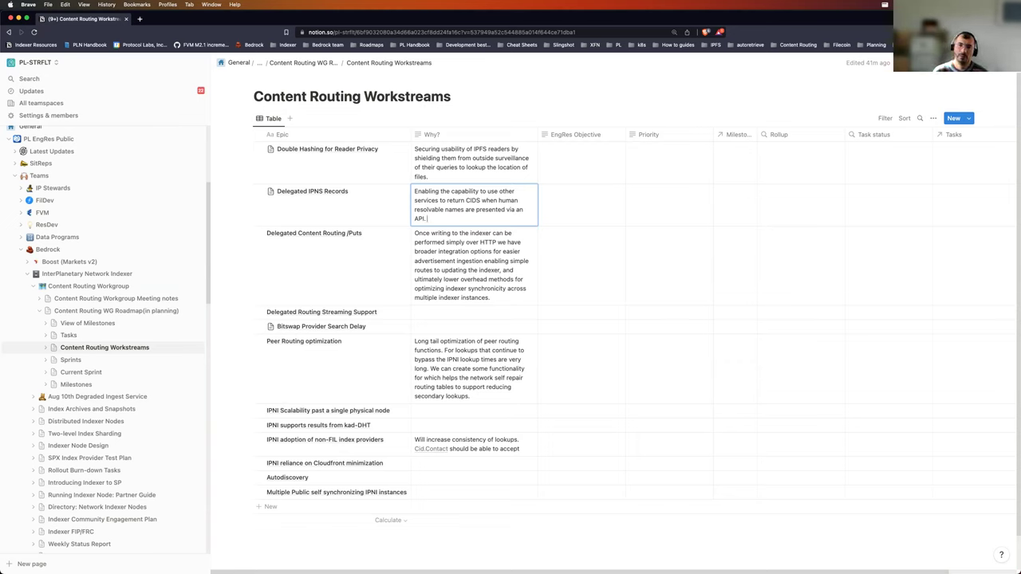
Step: Add the searchability, peer discovery, put records, external name resolution and DNS alternative sentences
type("This will mak")
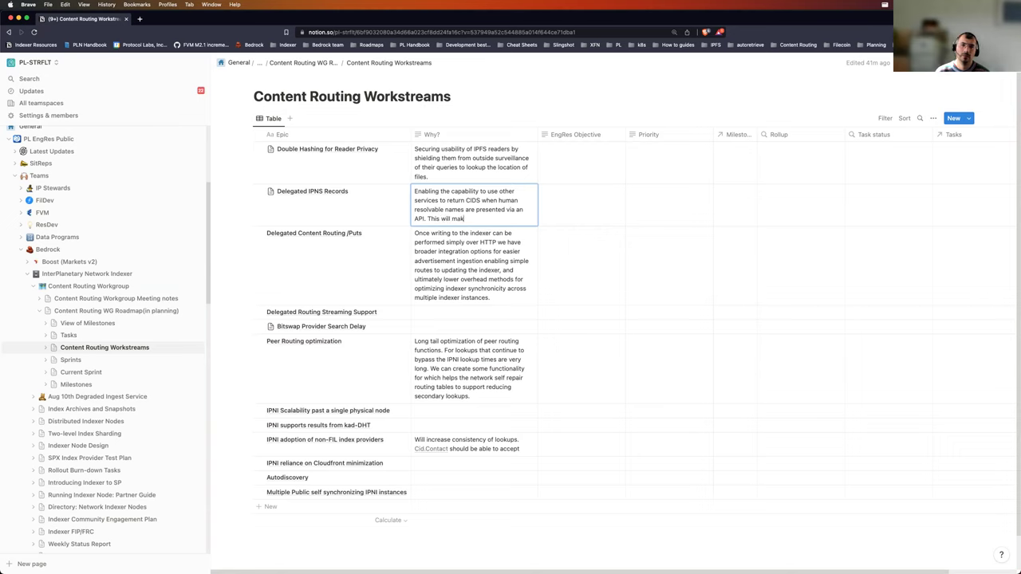
type("e our network more \"se")
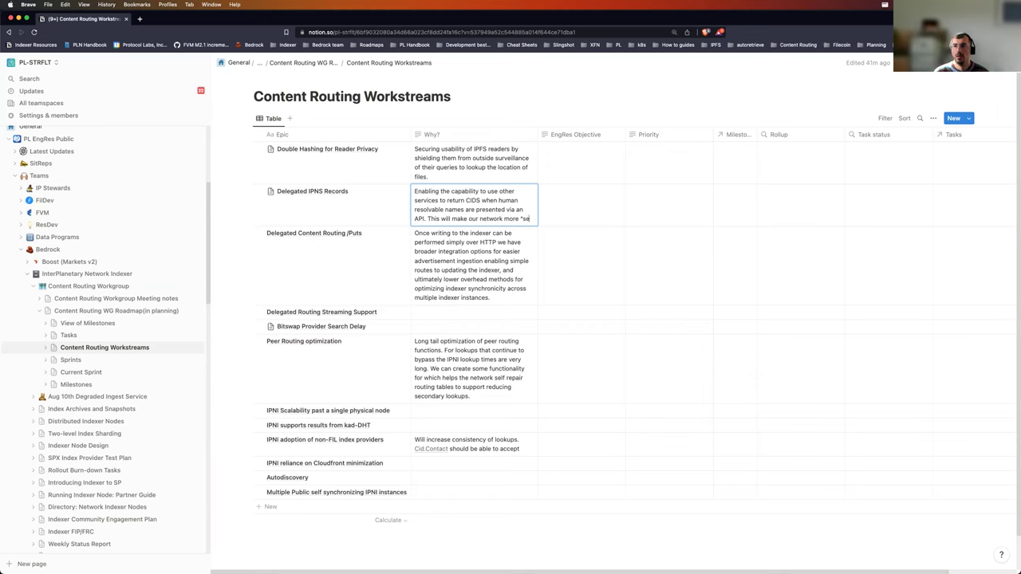
type("archable\" ")
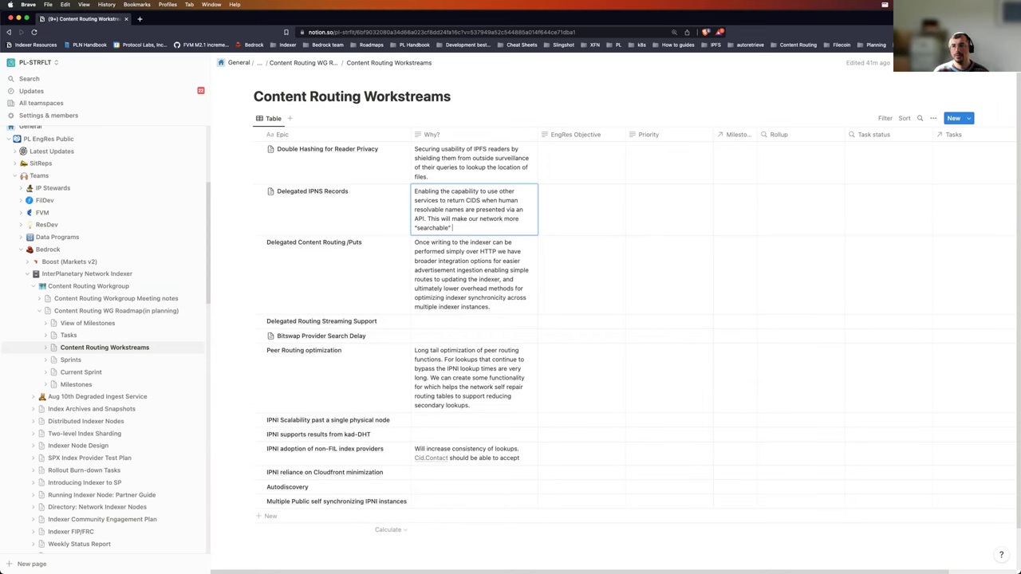
type("through human readab")
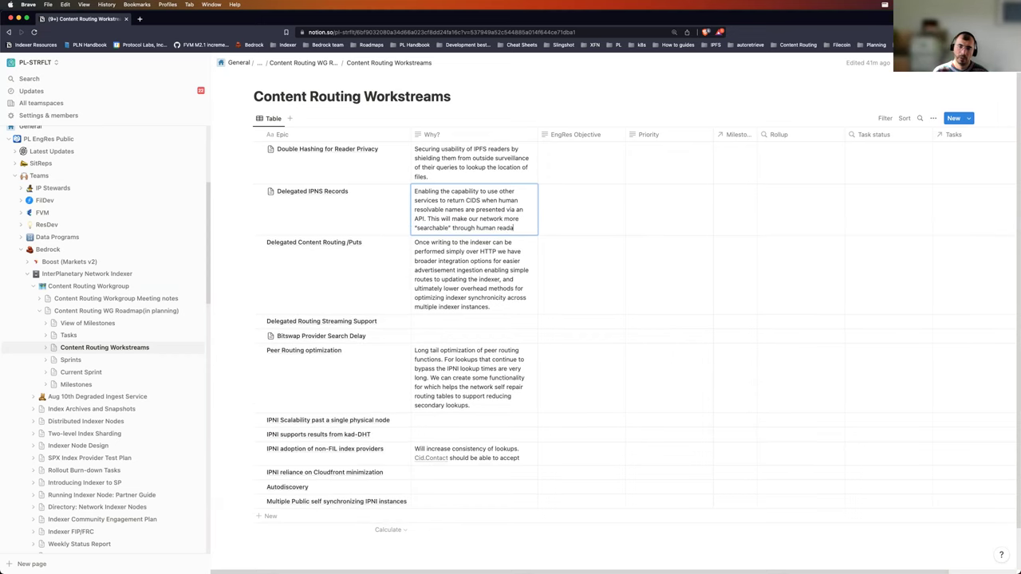
type("le reans")
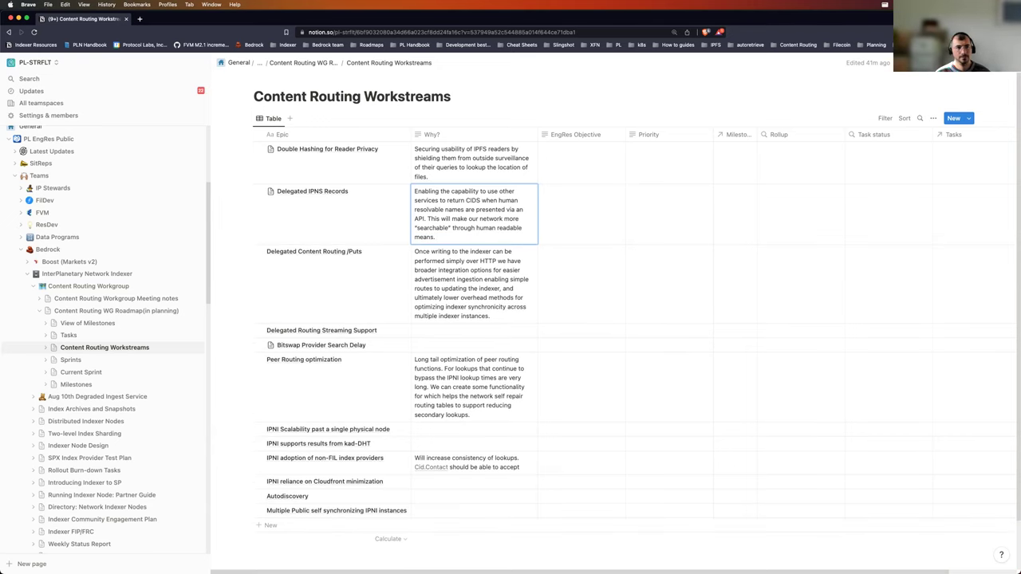
type(". (consider peer discovery and put")
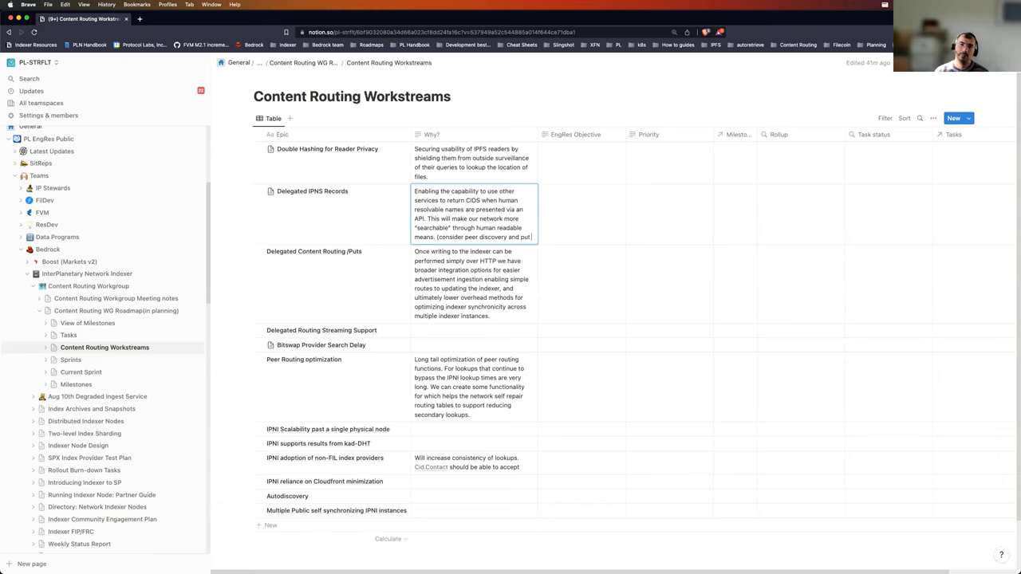
type(" records) and")
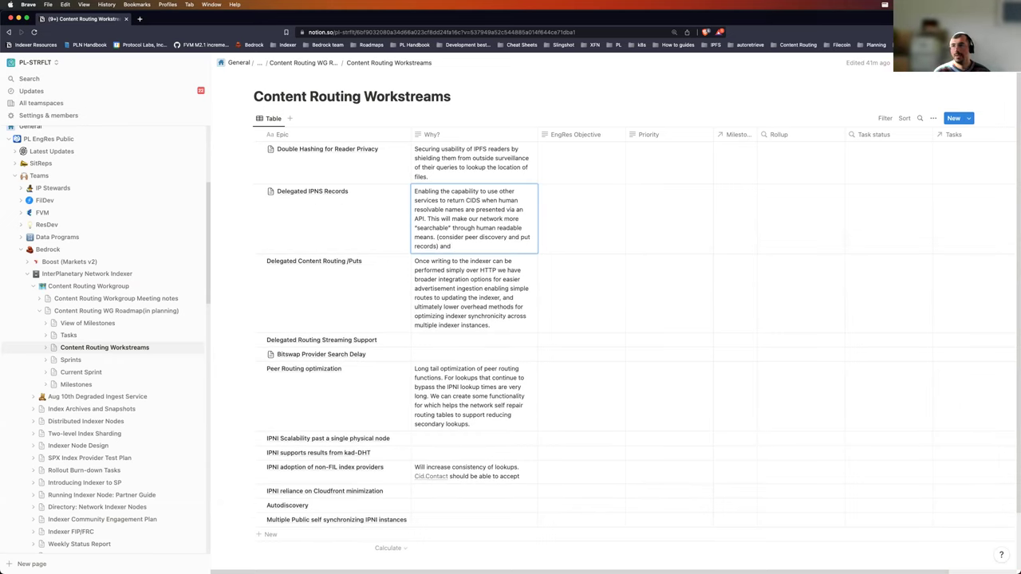
type(" enabling ")
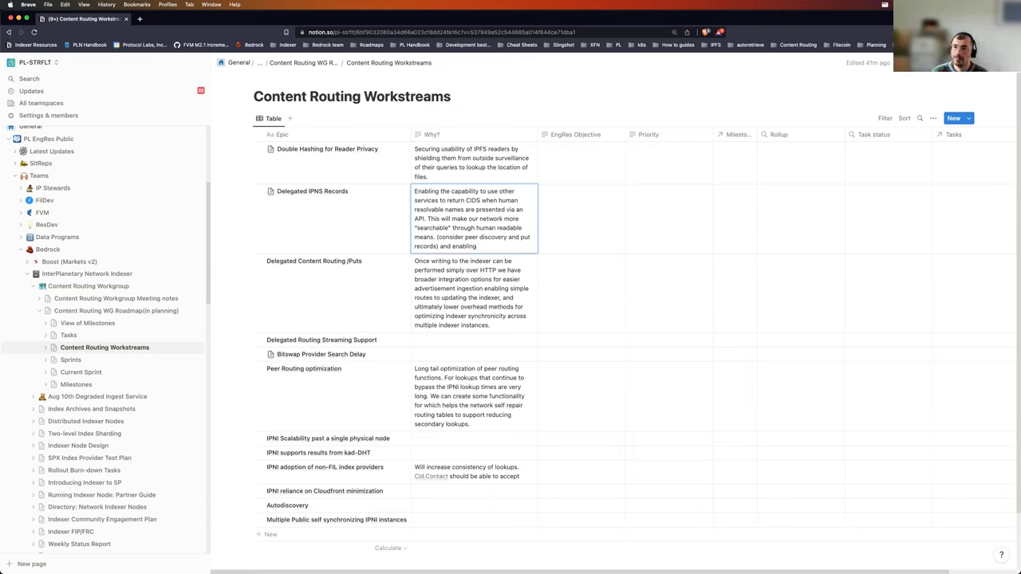
type("external")
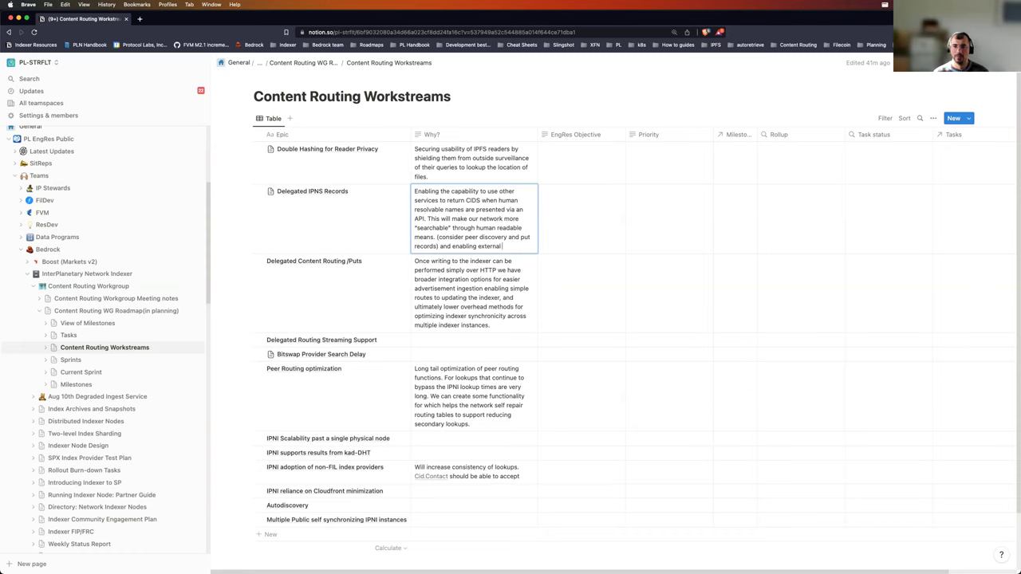
type(" name")
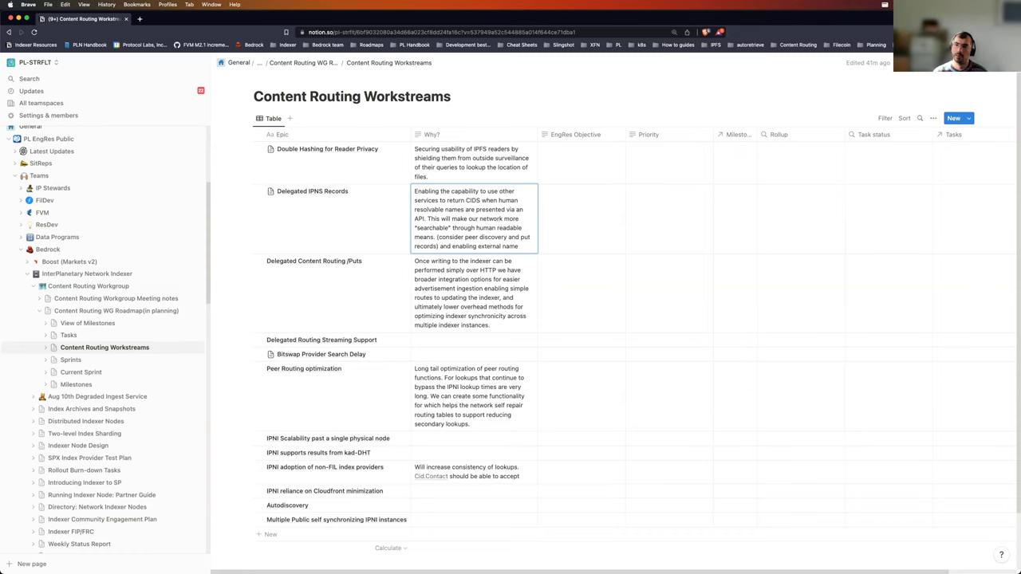
type(" resouution")
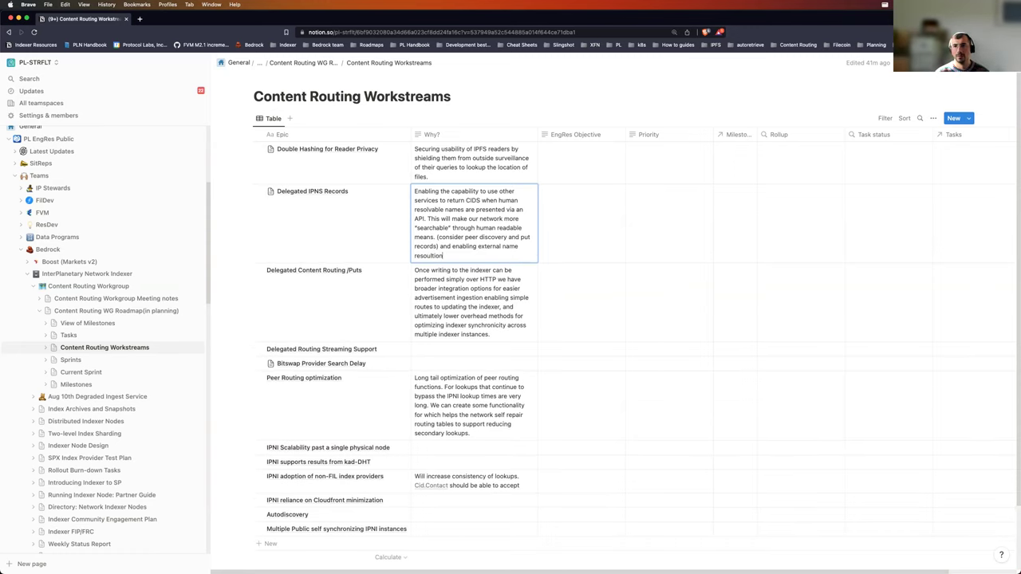
key("BackSpace")
key("BackSpace")
key("BackSpace")
key("BackSpace")
key("BackSpace")
key("BackSpace")
type("lu")
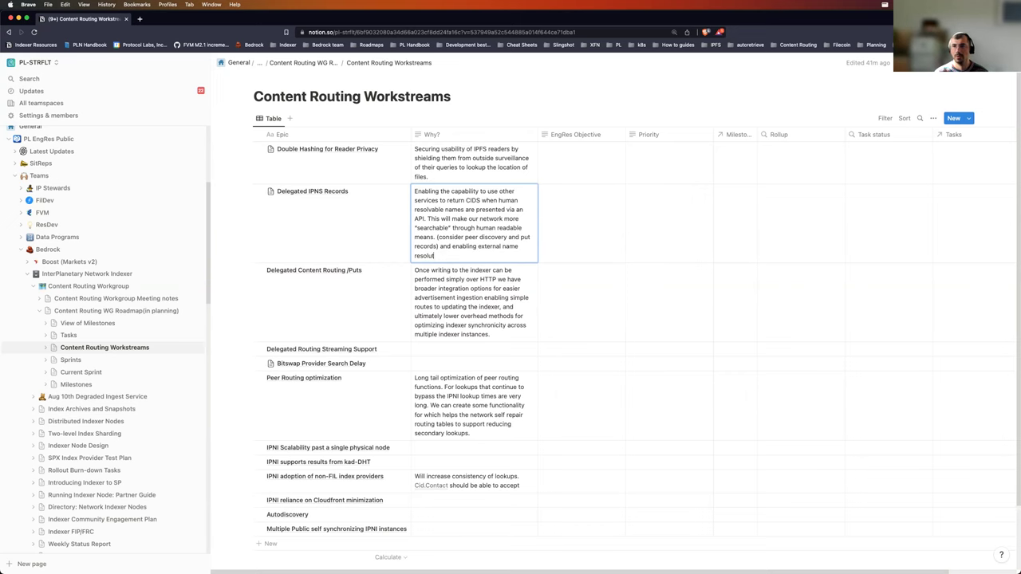
type("tion capabi")
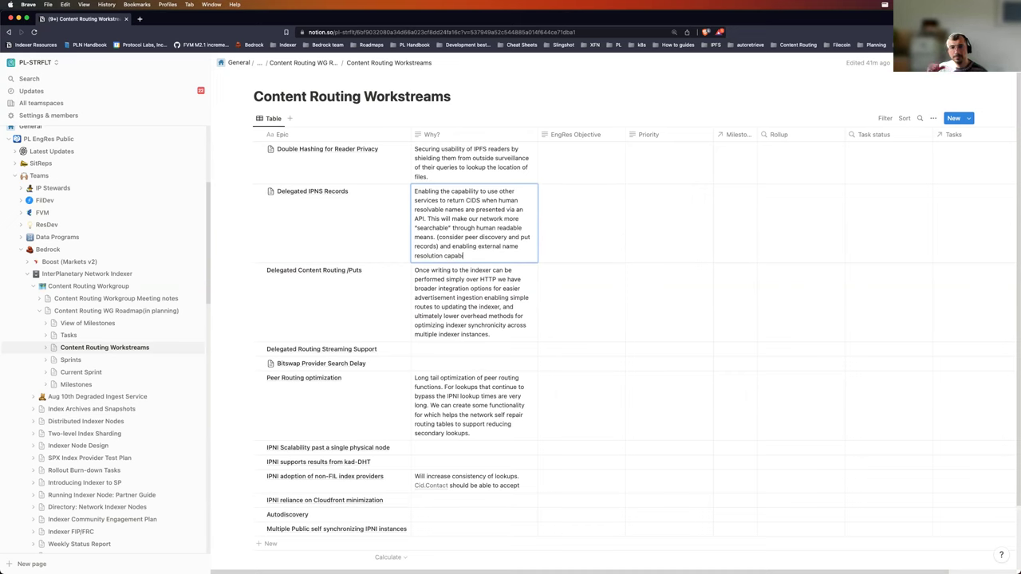
type("lities.")
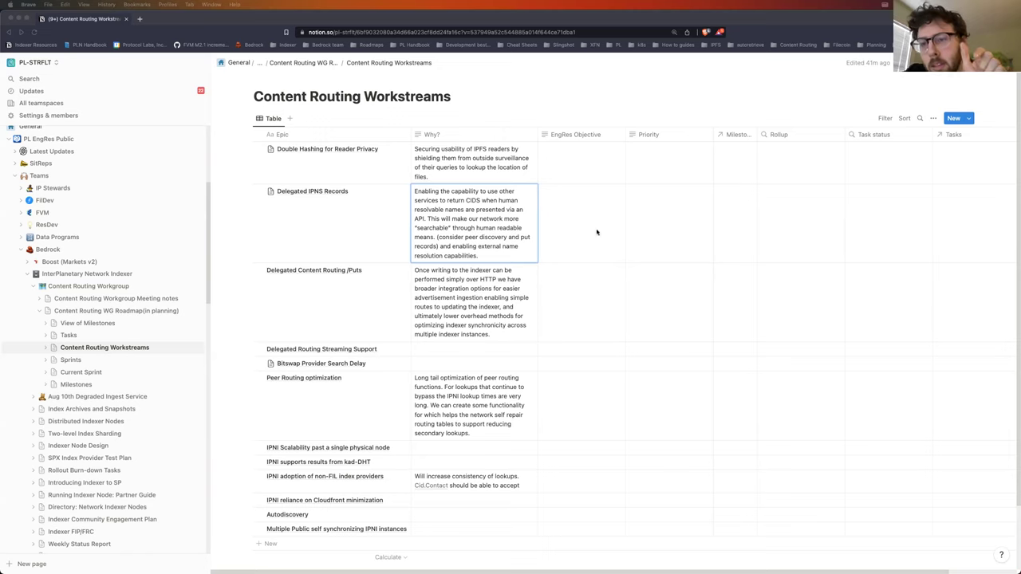
left_click(522, 254)
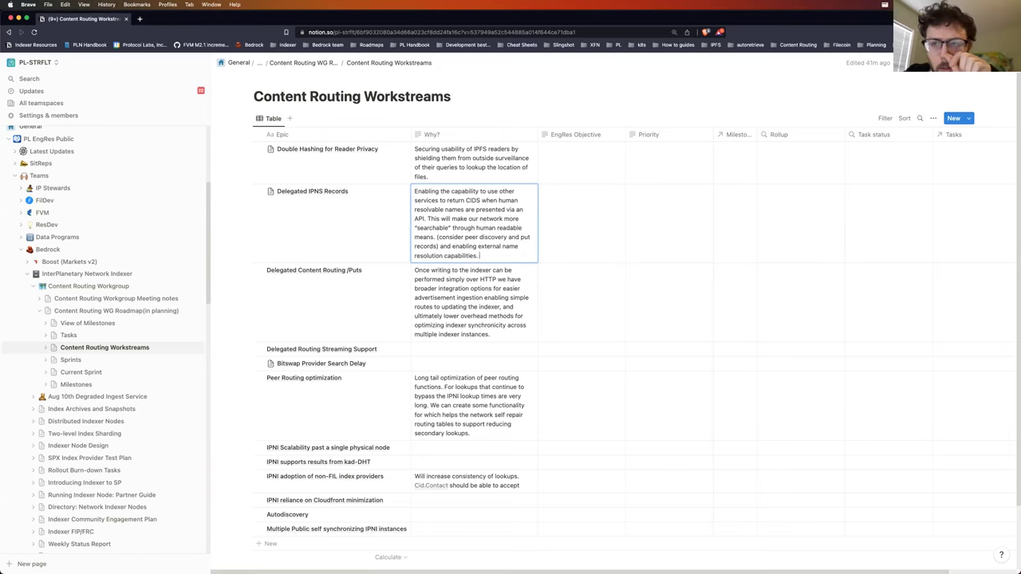
type("Also can ")
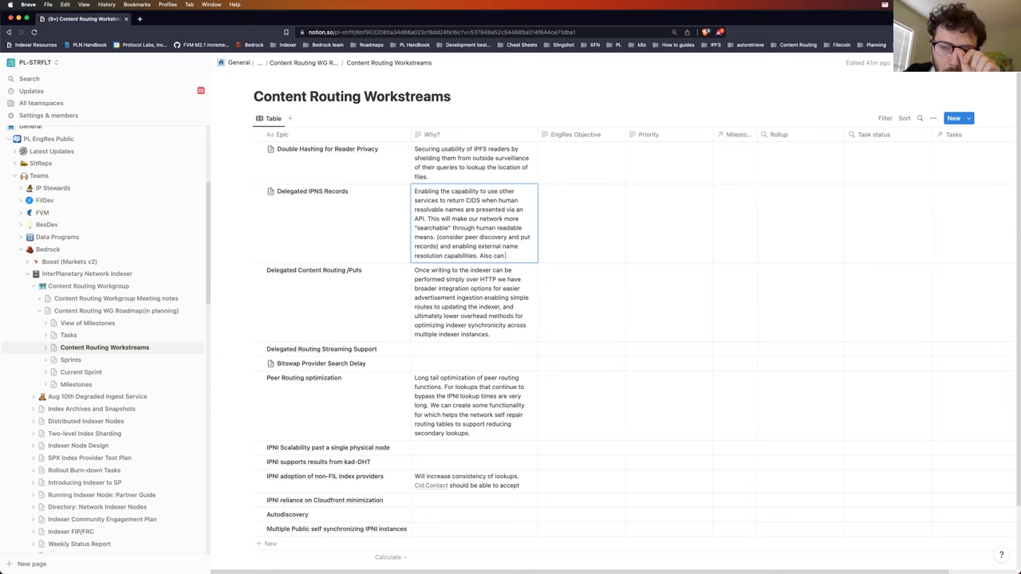
type("accomplish this with")
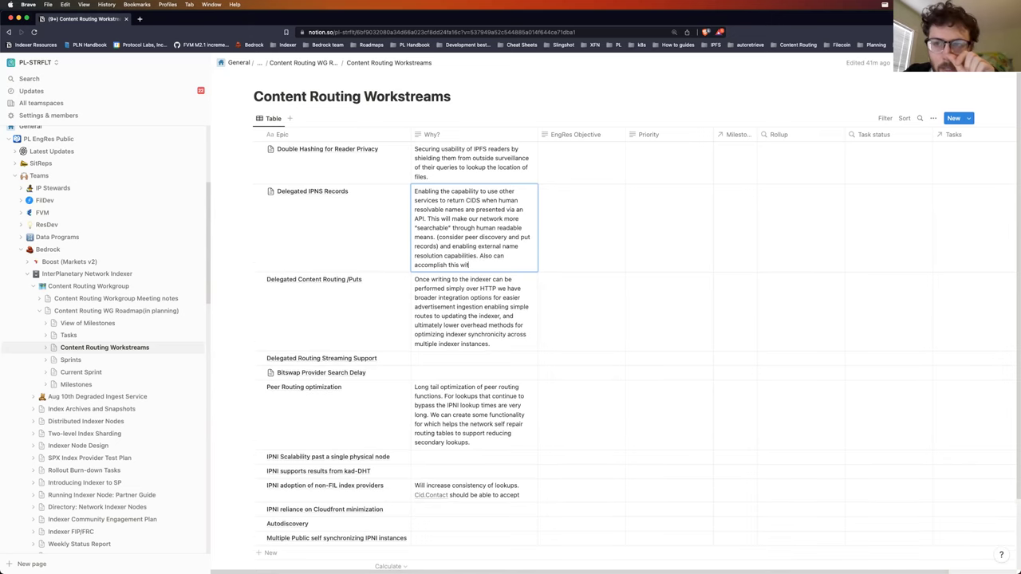
type(" DNS.")
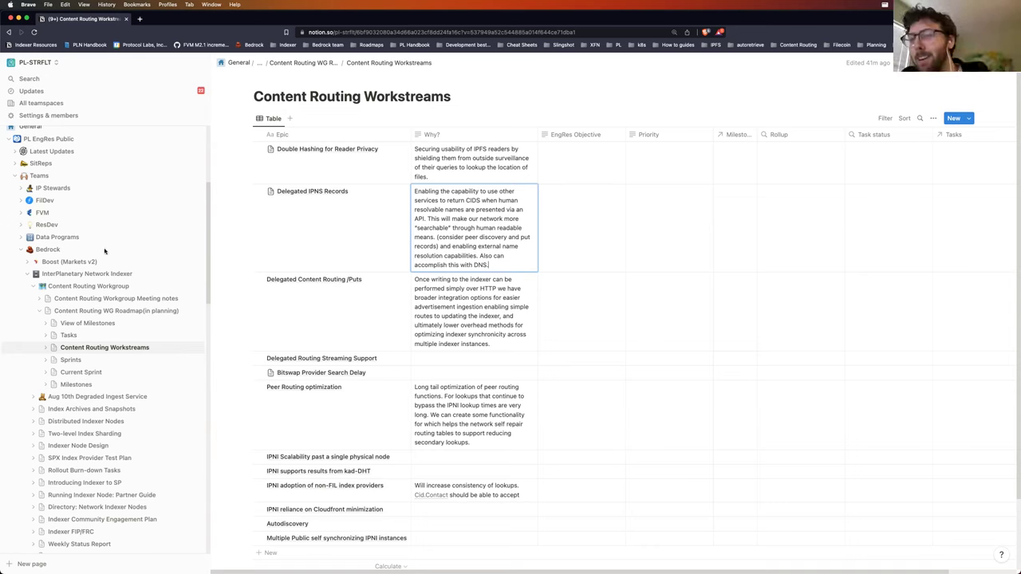
Step: Start editing the Why? cell of the Delegated Content Routing /Puts row
left_click(517, 307)
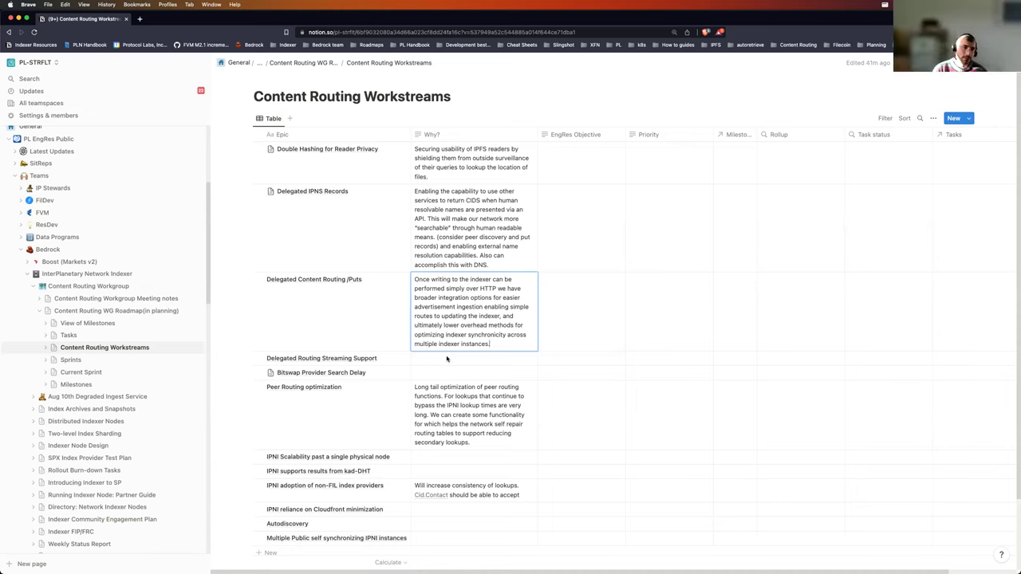
Step: Replace the trailing indexer clause with notes that IPFS publishes ephemerally while IPNI remembers forever
left_click_drag(497, 344, 495, 321)
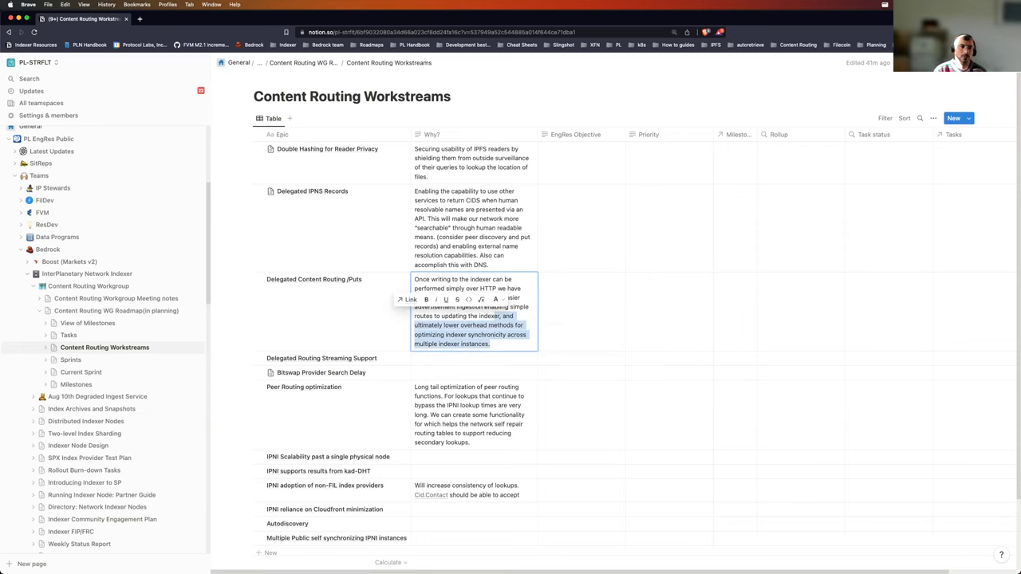
type(".")
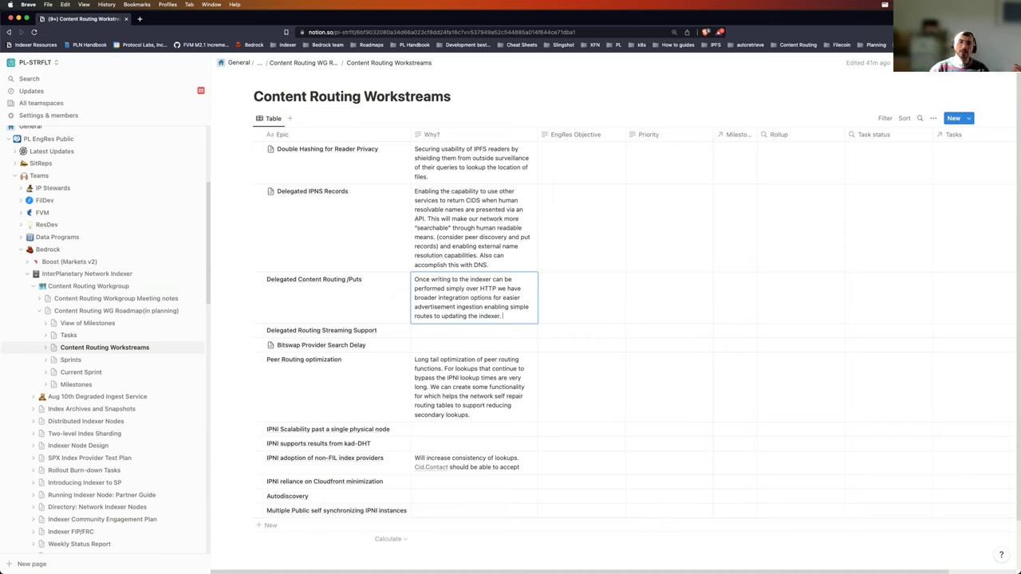
type("IPFS ephe")
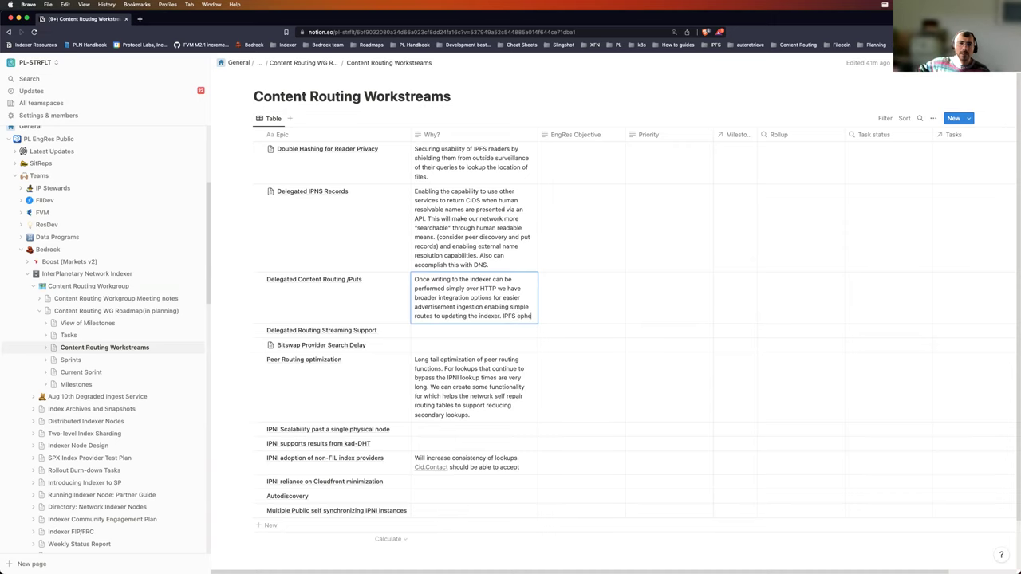
type("merally c")
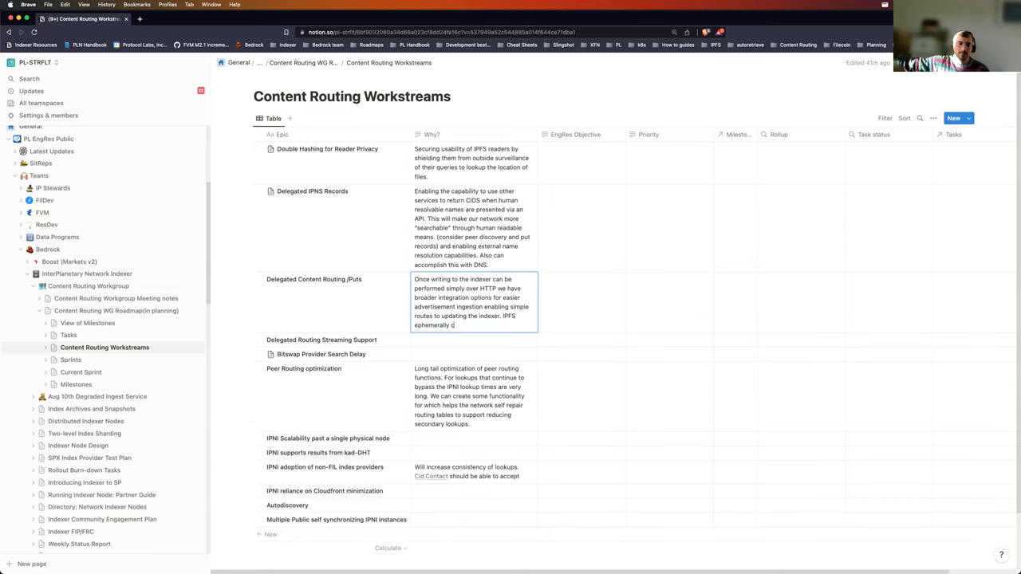
type("an publish conten")
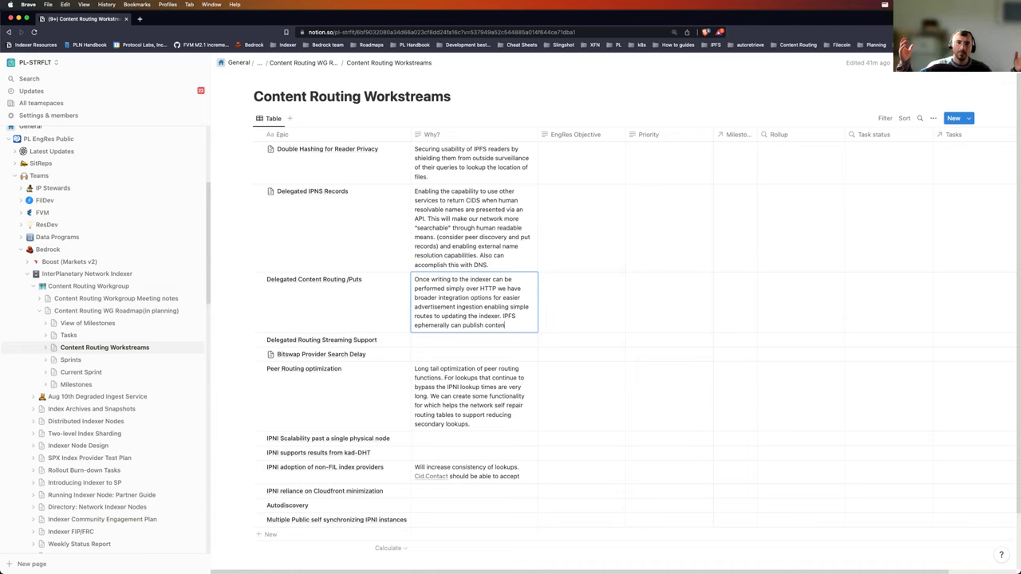
type("t, on IPNI")
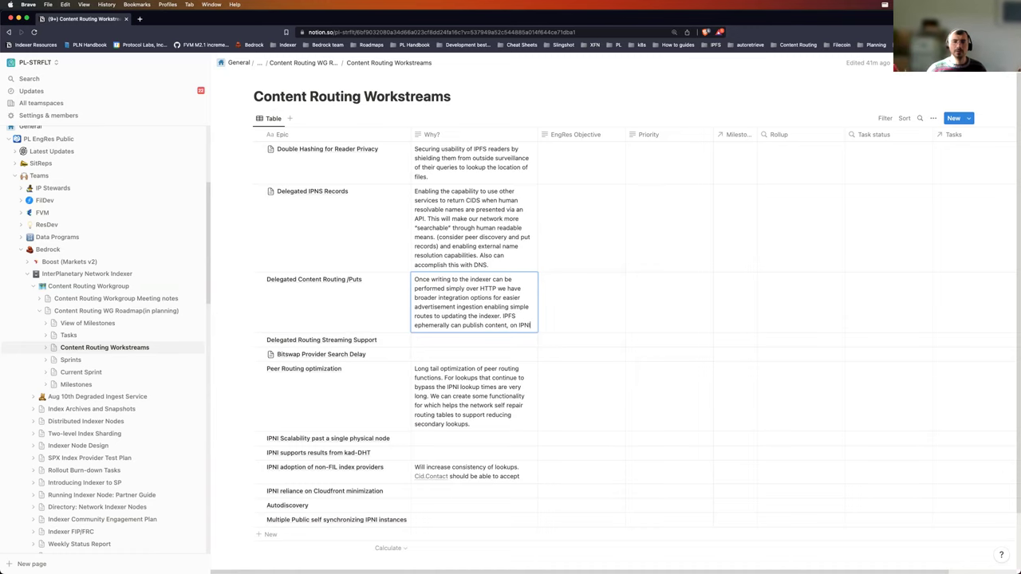
type(" it's")
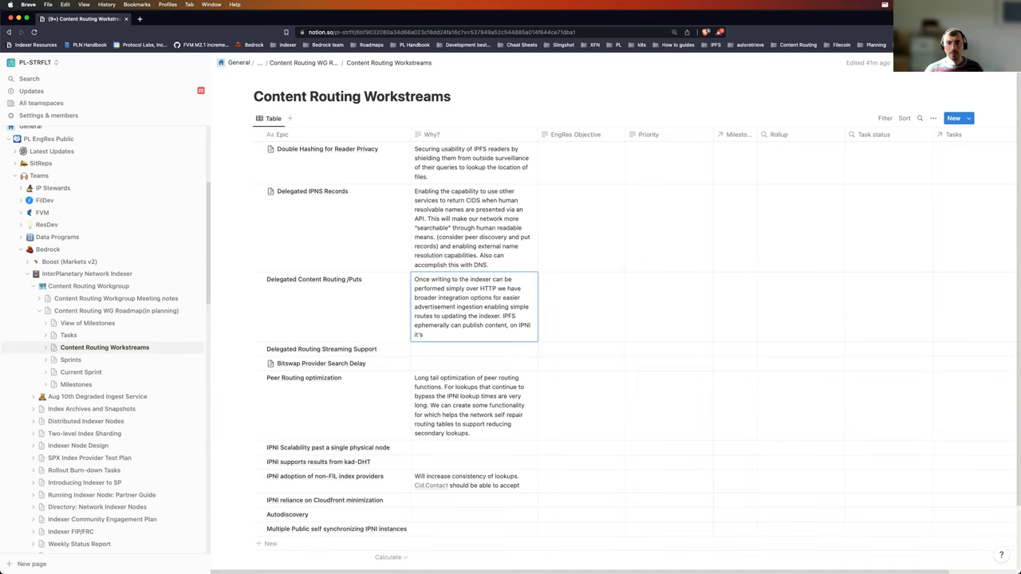
type(" remembered forever. IPNI requires access")
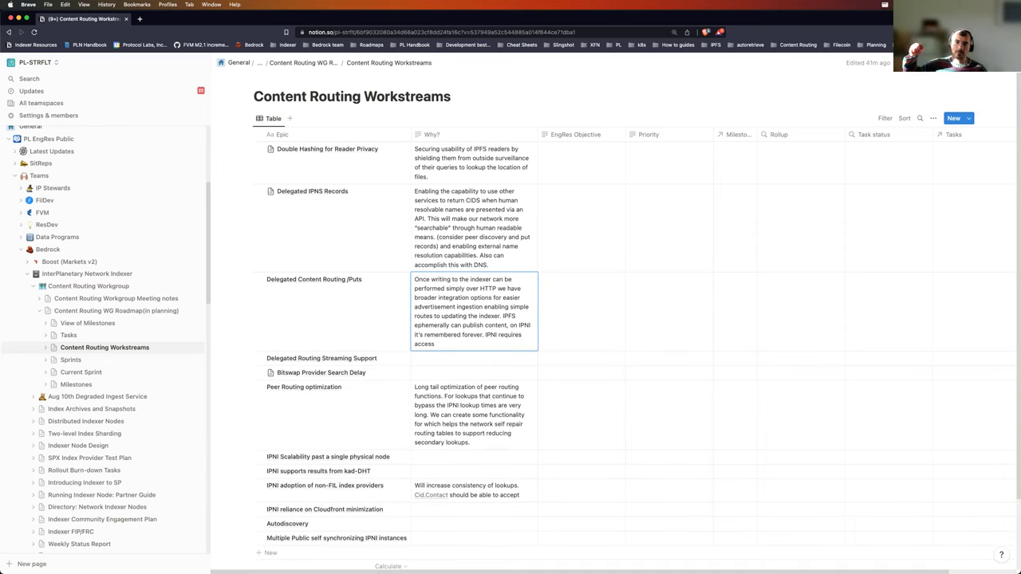
type(" or els")
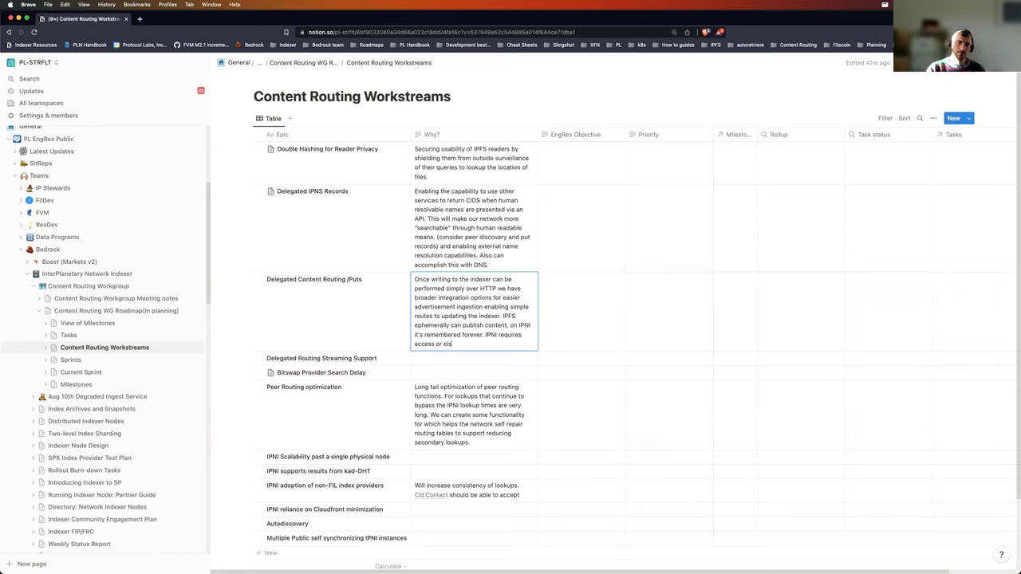
type("e it beeaks when")
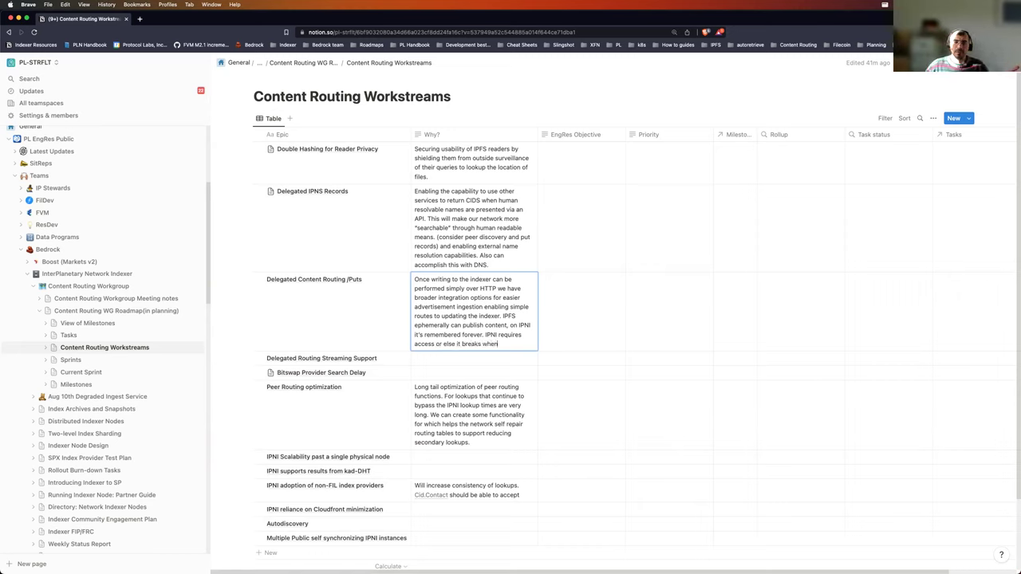
type(" reaching out to pr")
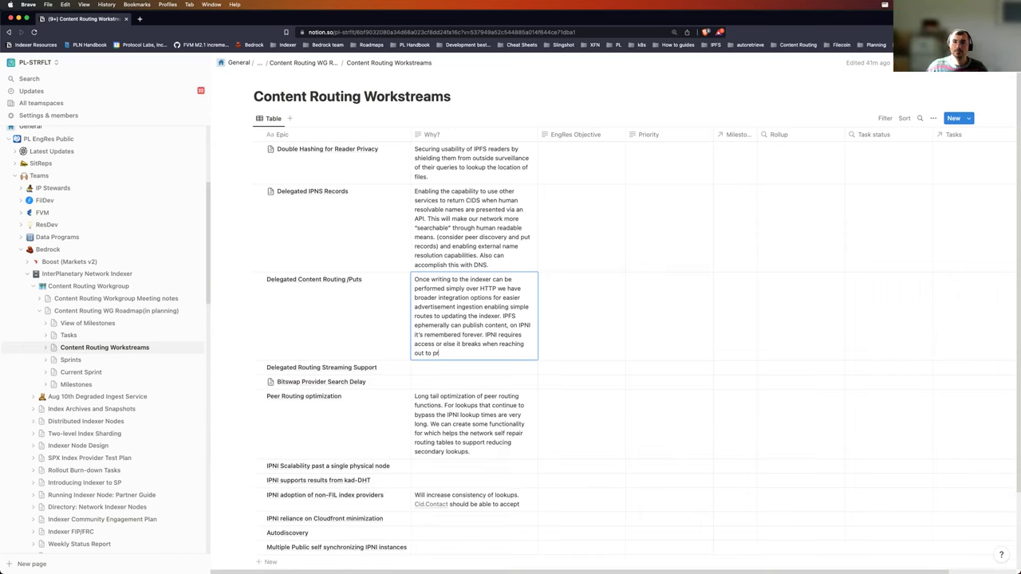
type("oviders. There are tra")
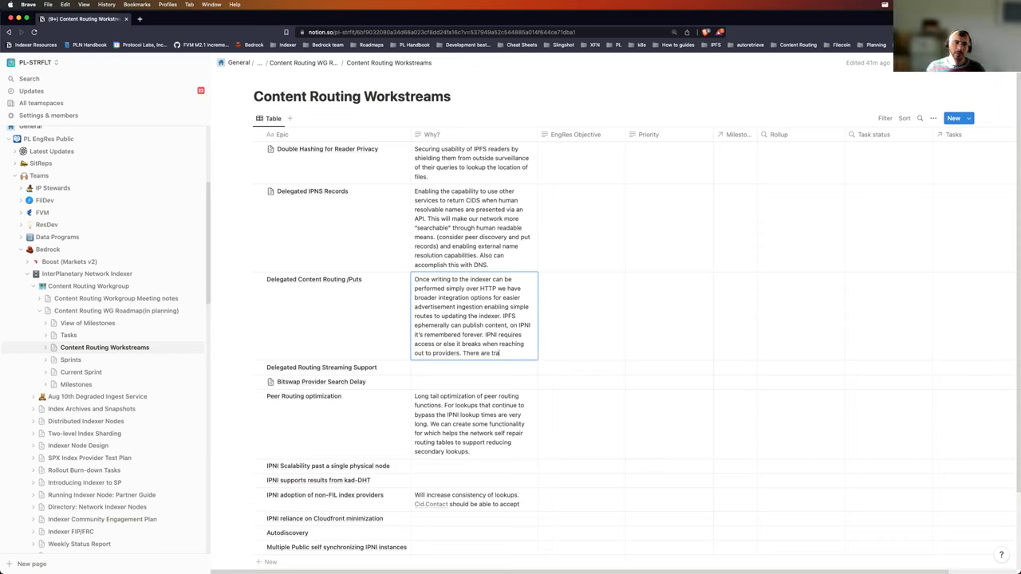
type("deoffs. ")
type("Bulk ad")
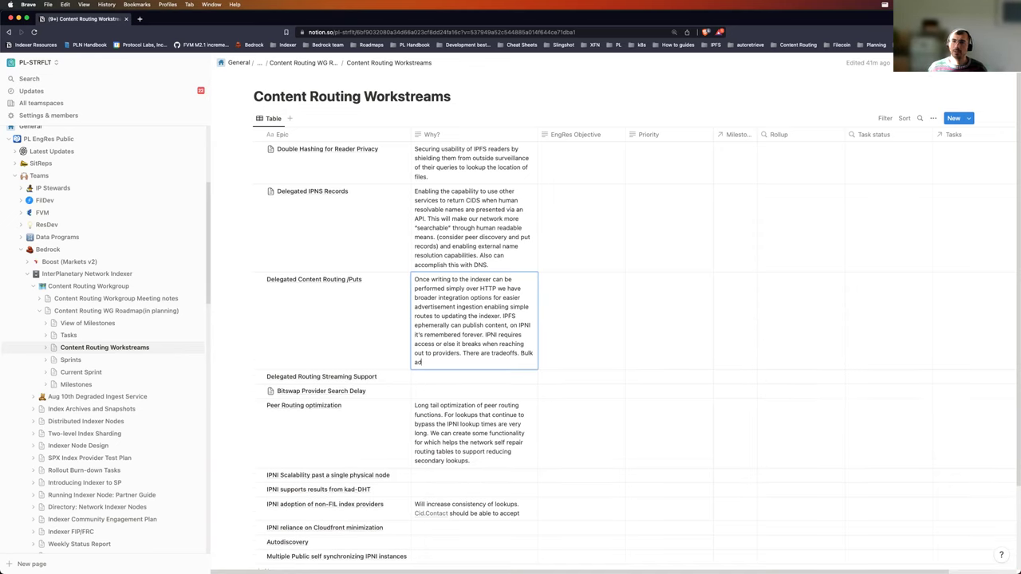
type("vertis")
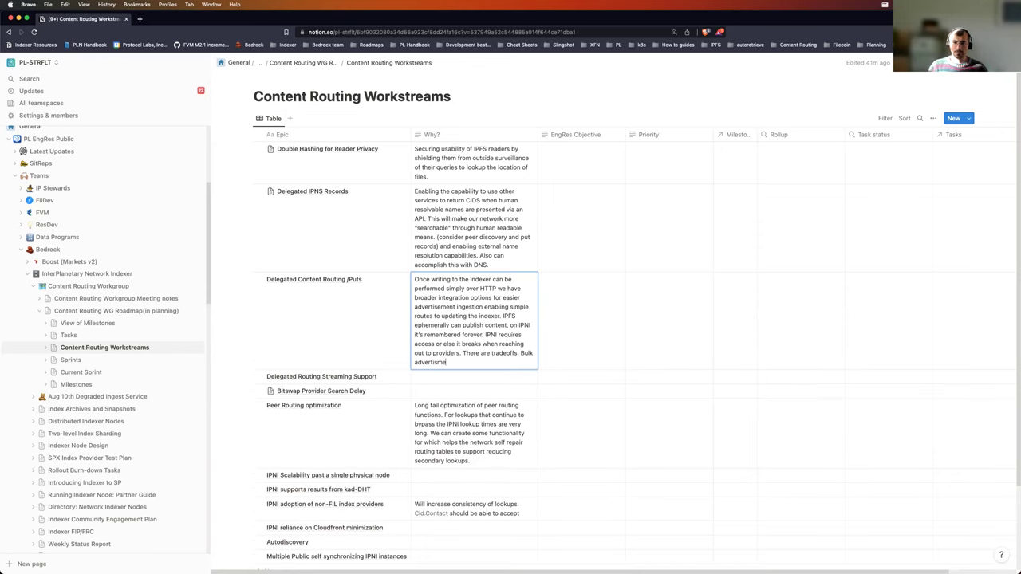
type("ement of content is easier with")
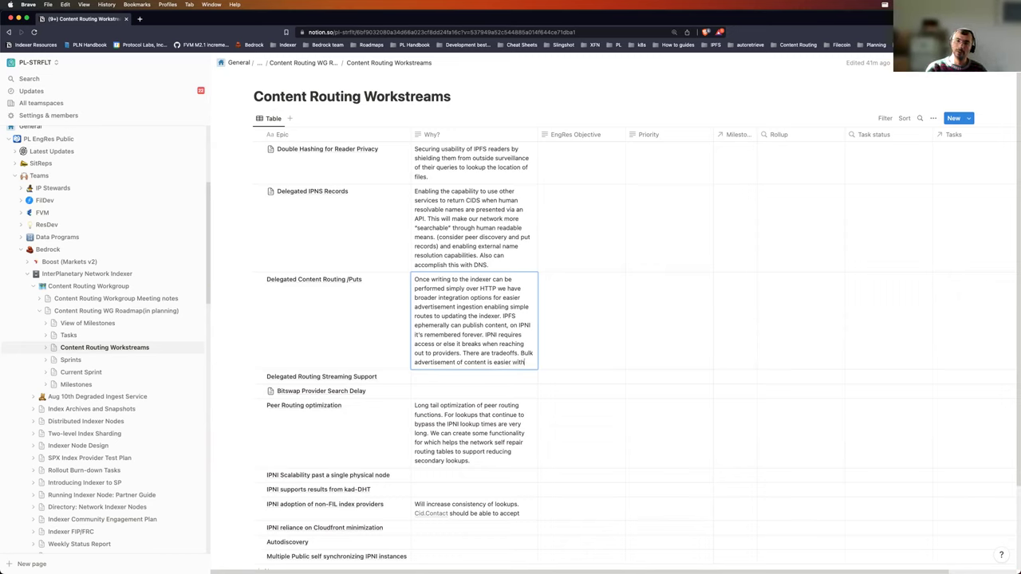
type("IPNI.")
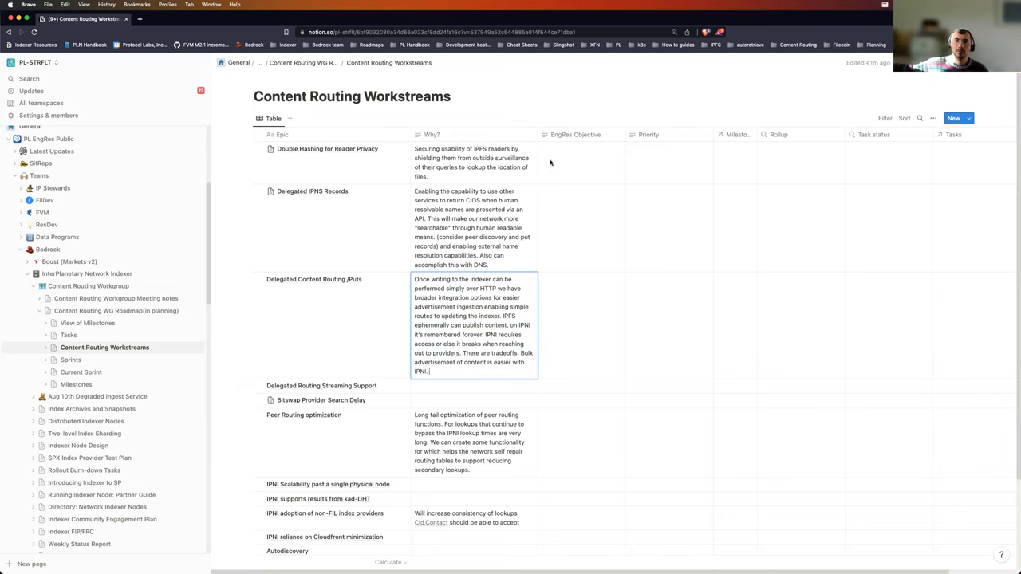
Step: Widen the Why? column, add the small-providers graphsync sentence, and hyphenate 'on-boardable'
left_click_drag(538, 134, 583, 134)
type("S")
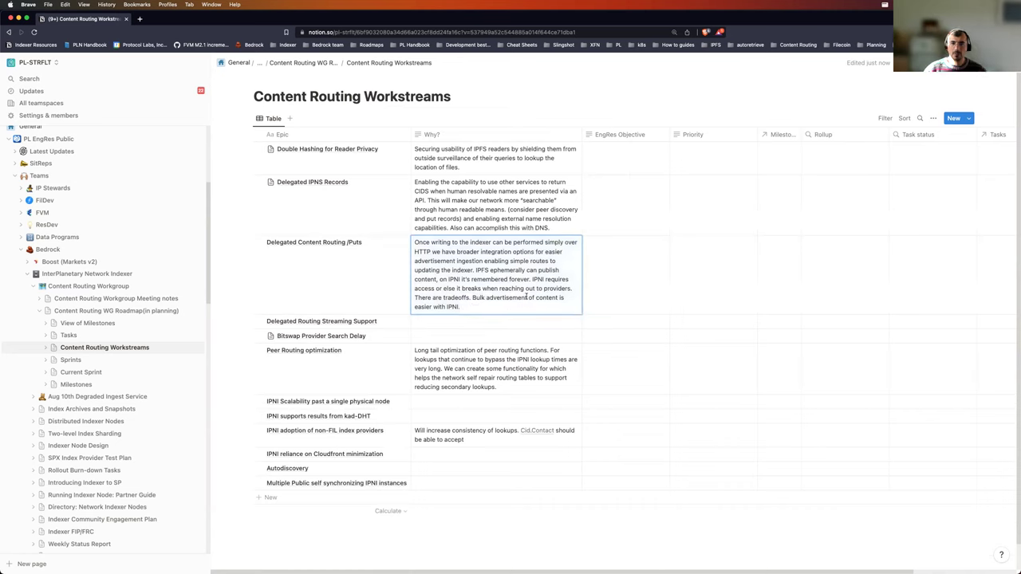
type("mall provider")
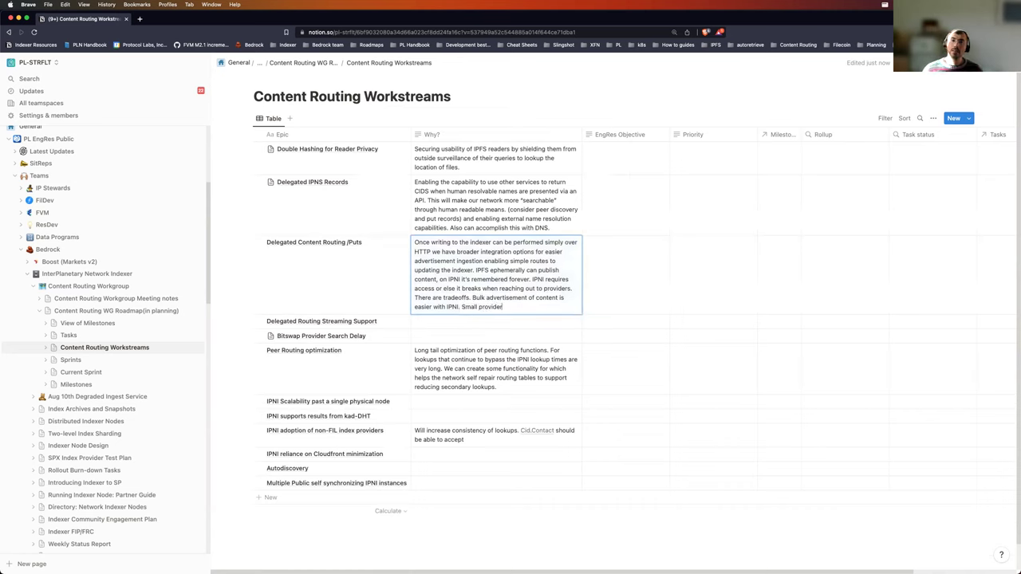
type("s don't want to ")
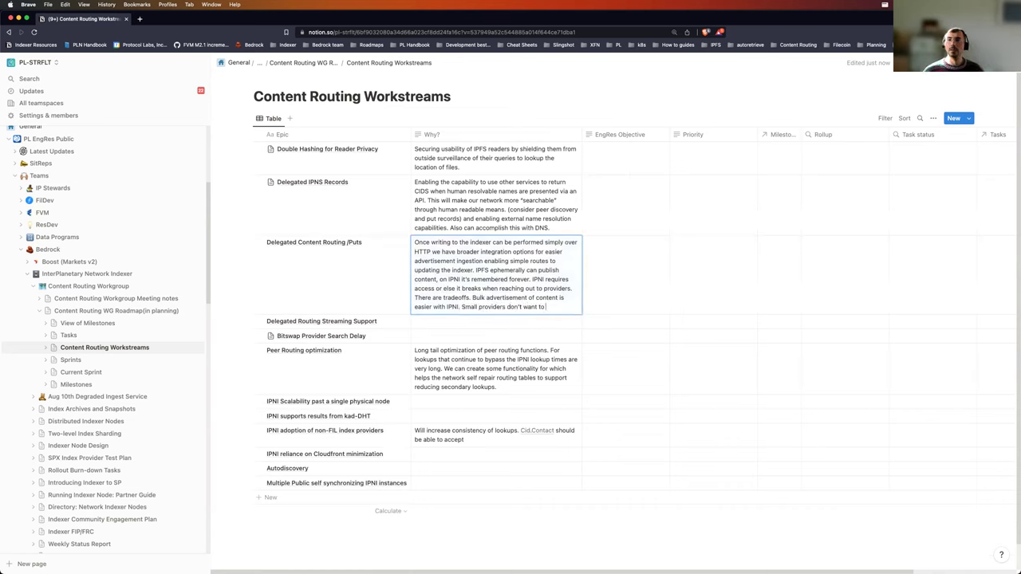
type("run graphsyn")
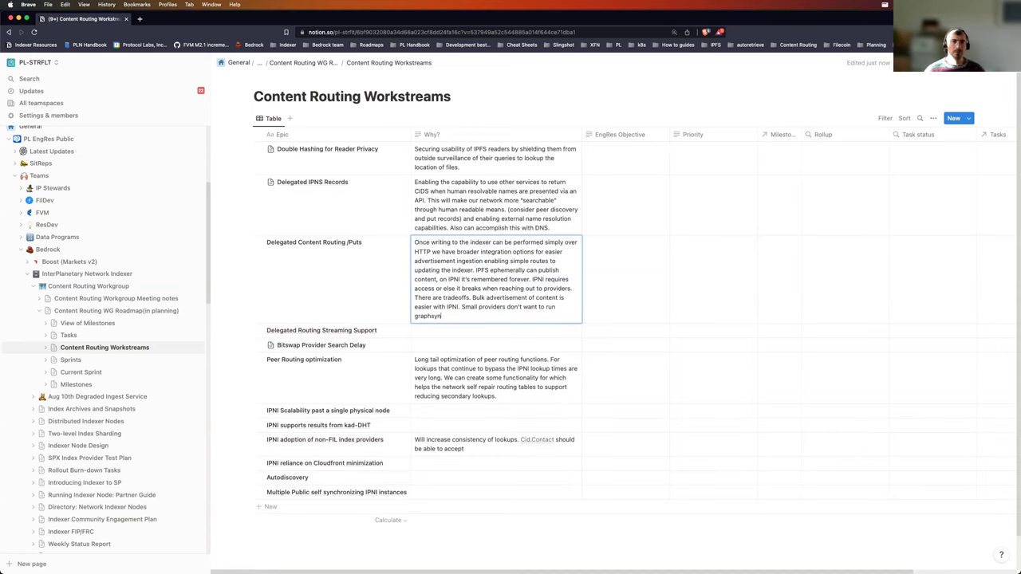
type("c servers")
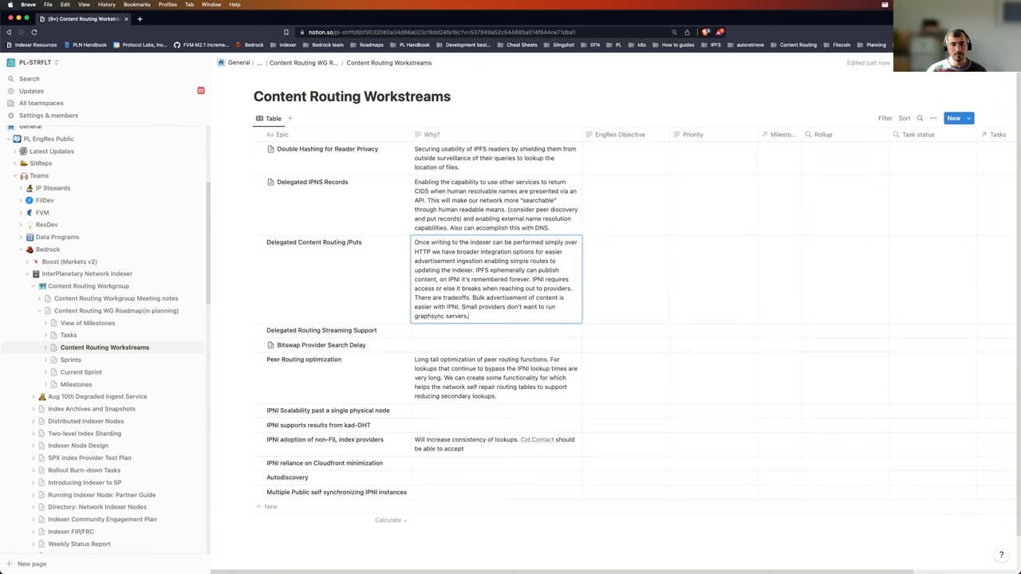
type(", they just want to")
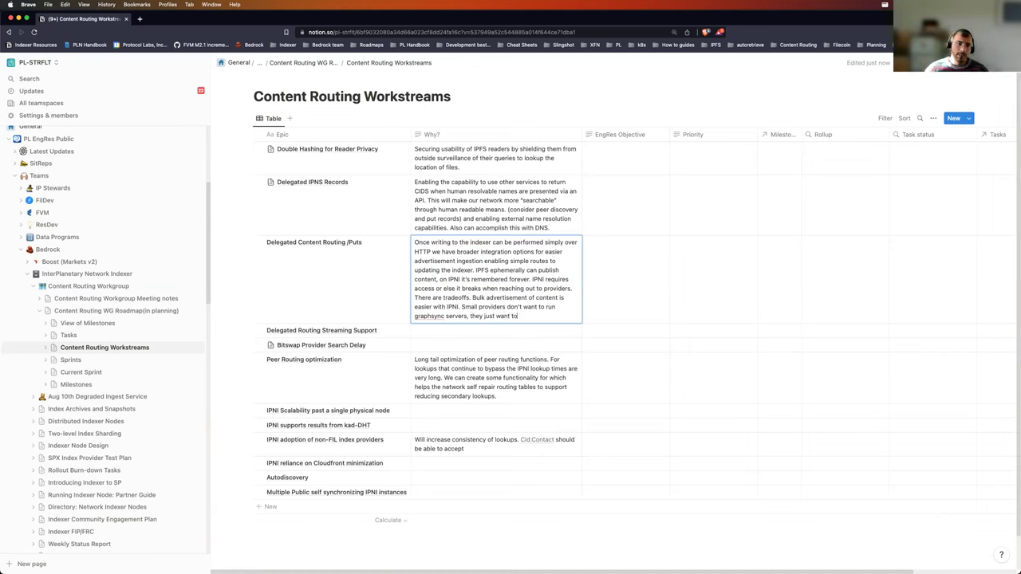
type(" advertise the")
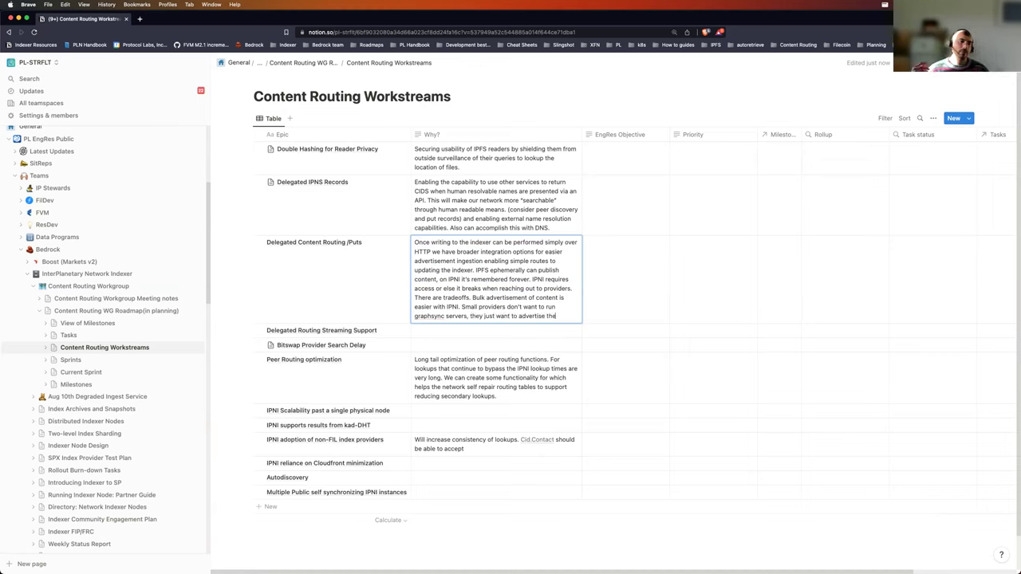
type("ir content on the D")
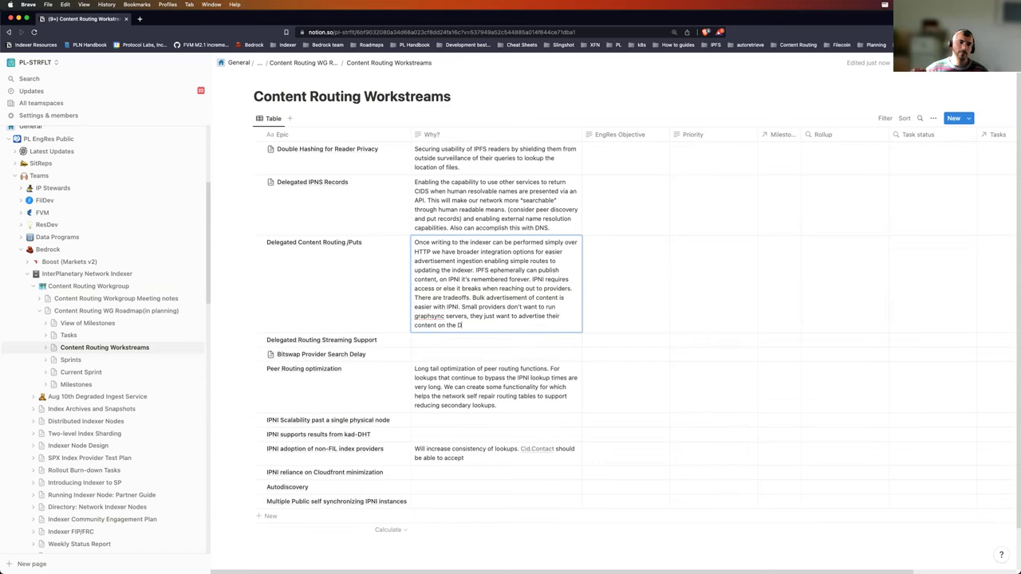
type("HT. Giving them delegation")
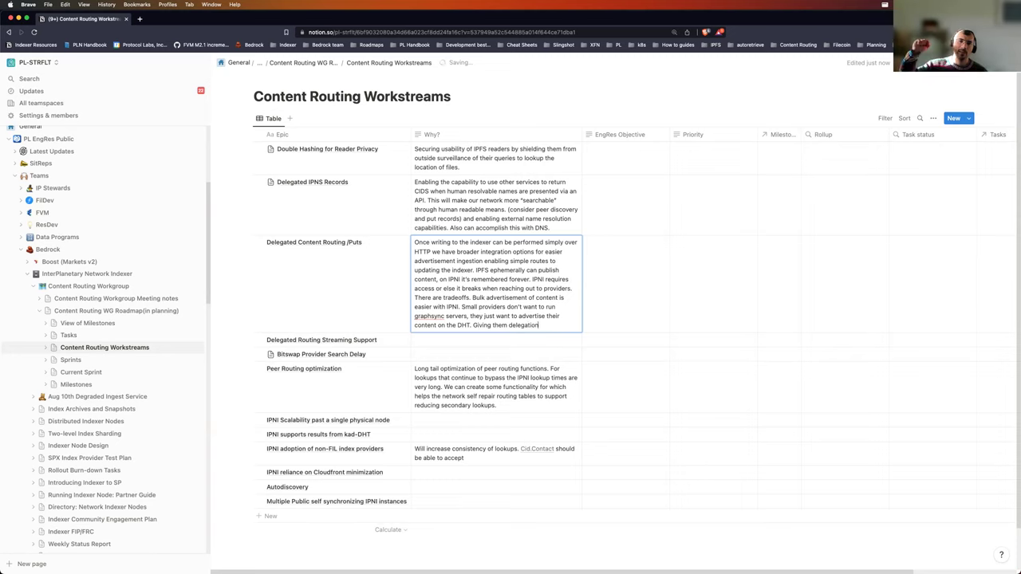
type(" makes")
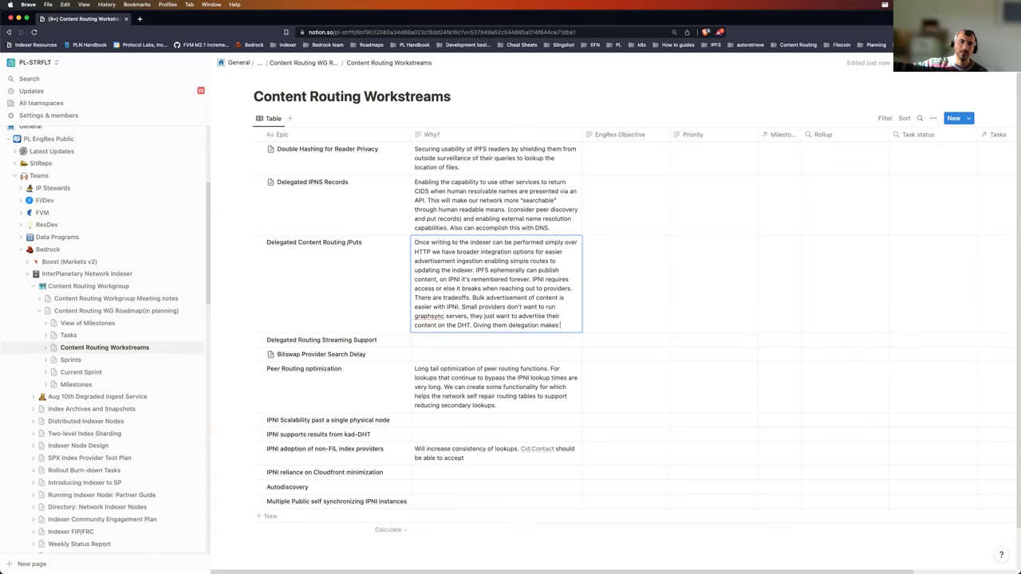
type(" their advs")
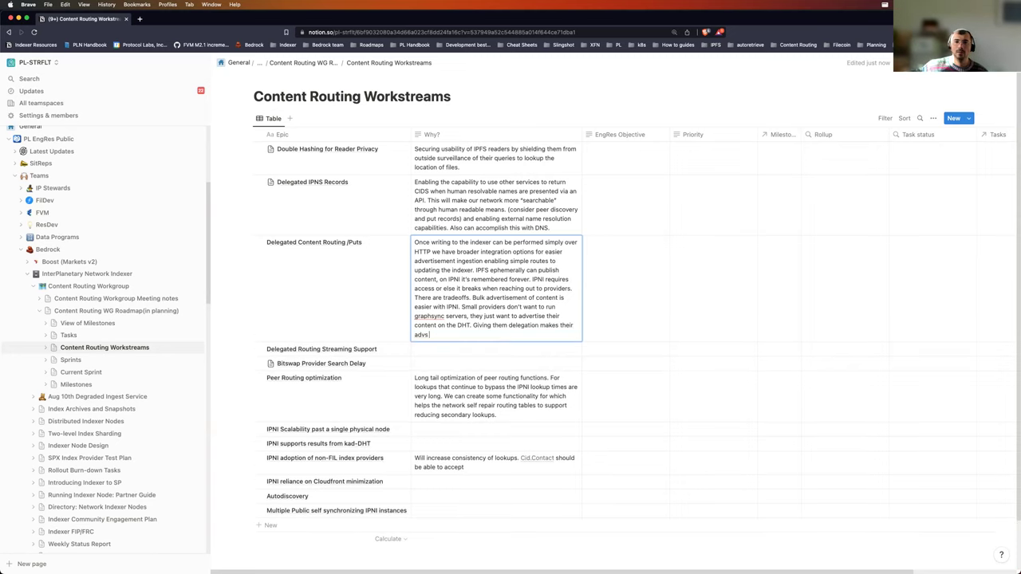
key("BackSpace")
key("BackSpace")
type("s ont")
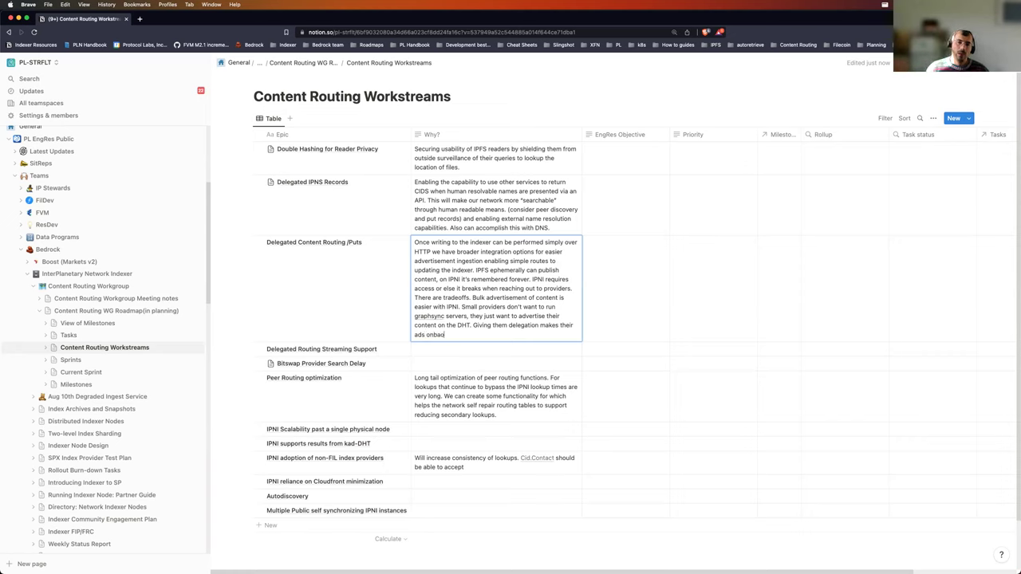
type("oardable.")
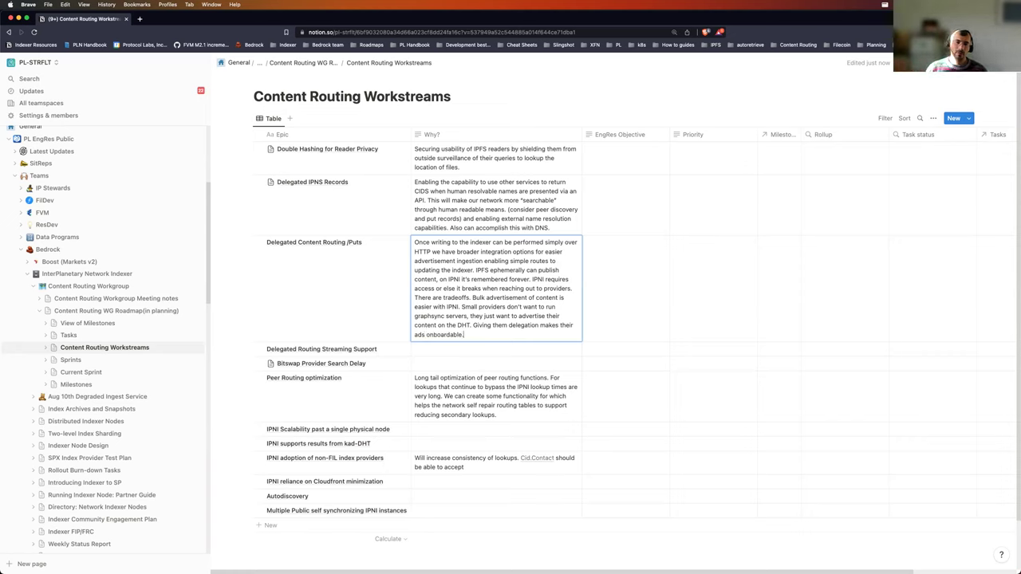
key("Escape")
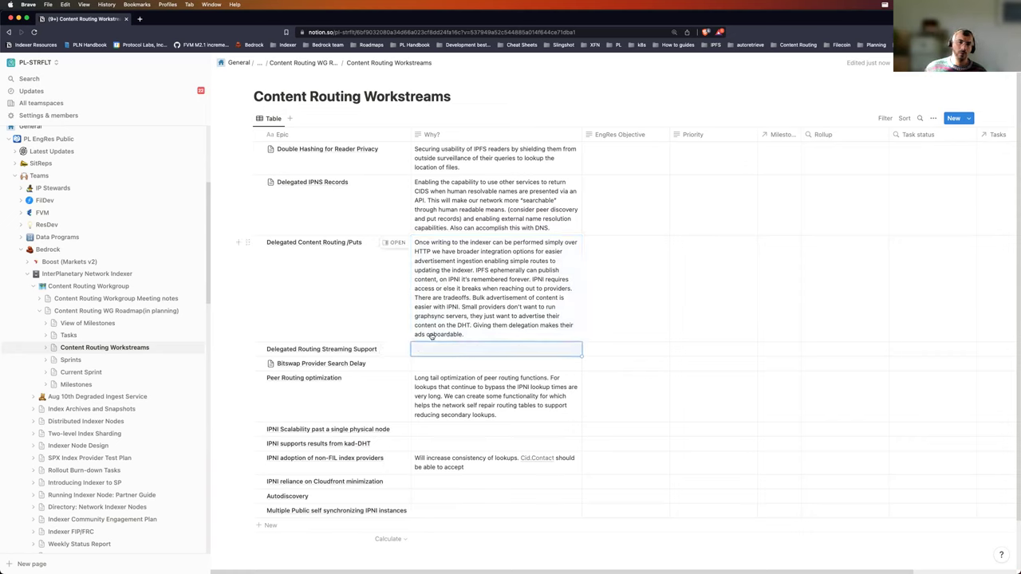
double_click(428, 335)
left_click(433, 335)
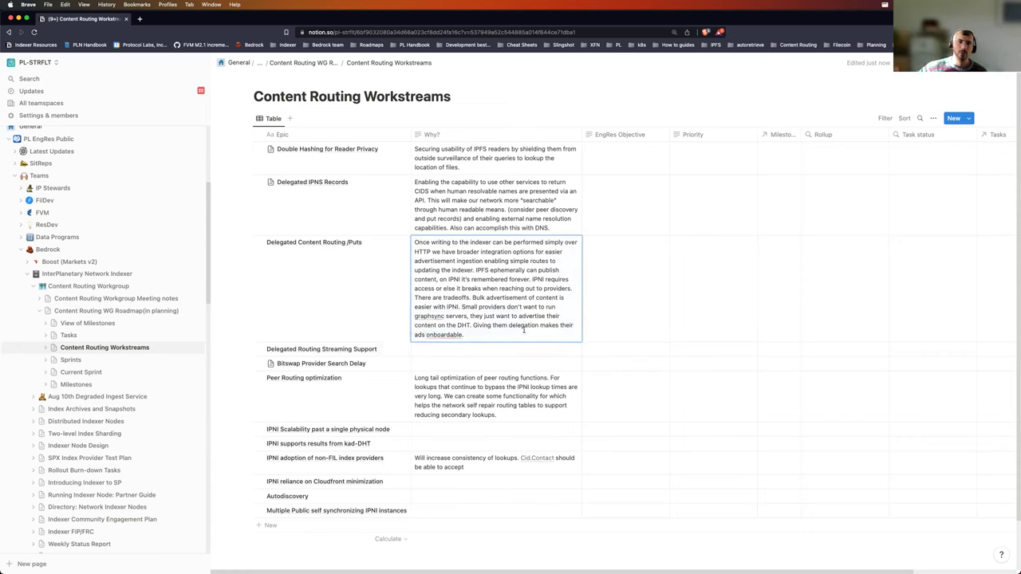
type("-")
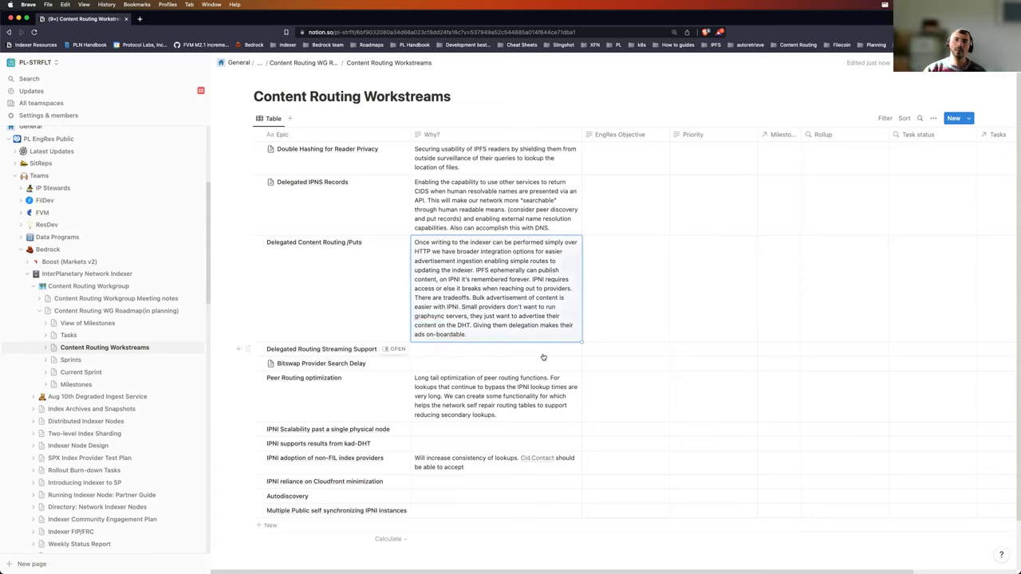
Step: Select the empty Why? cell of the Delegated Routing Streaming Support row
left_click(522, 351)
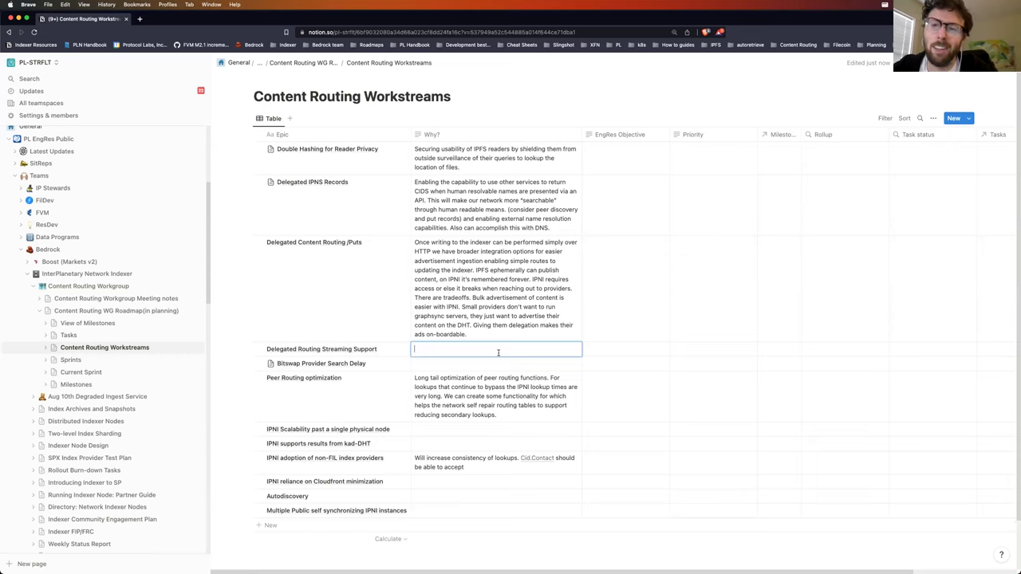
Step: Write that it's done via ndJSON, outlasting network timeouts and returning results as they're found
type("Already")
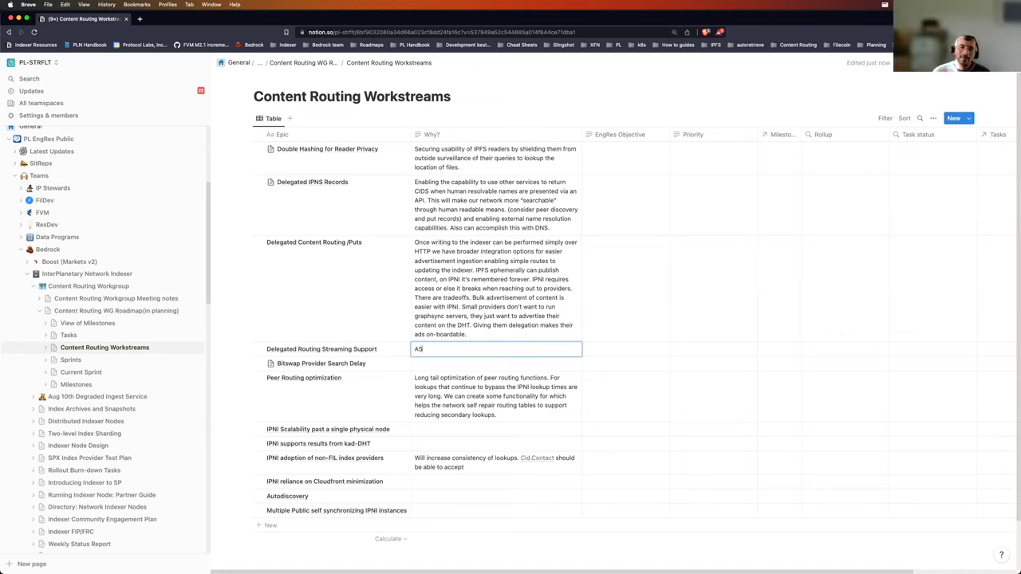
type(" being")
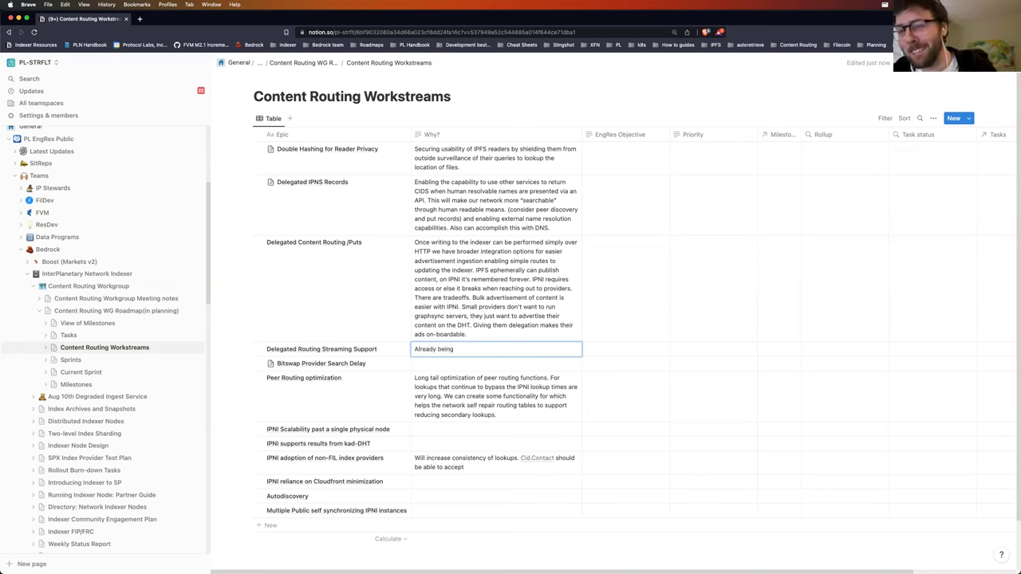
key("BackSpace")
key("BackSpace")
key("BackSpace")
key("BackSpace")
key("BackSpace")
key("BackSpace")
key("BackSpace")
key("BackSpace")
key("BackSpace")
key("BackSpace")
key("BackSpace")
key("BackSpace")
key("BackSpace")
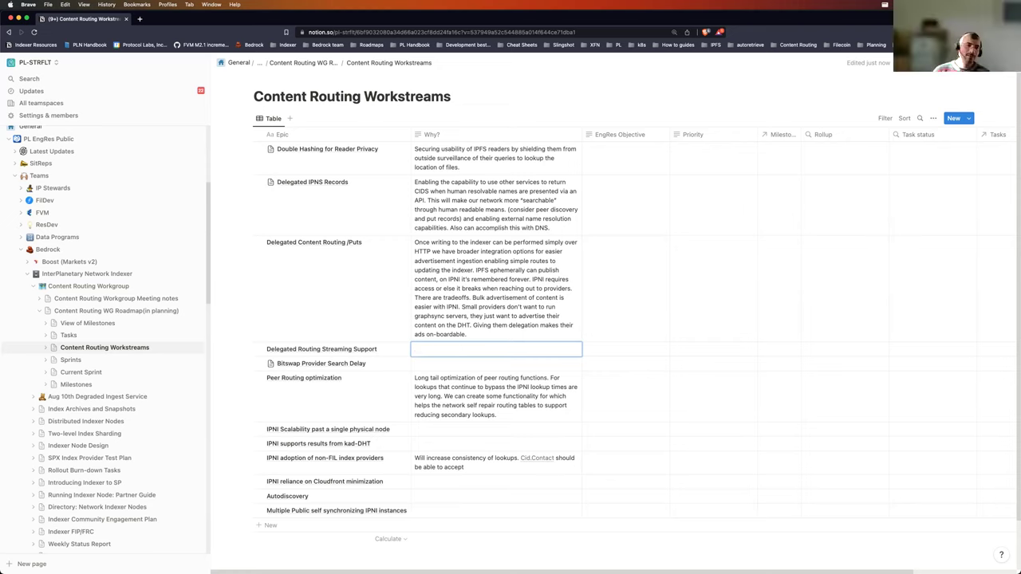
type("Done")
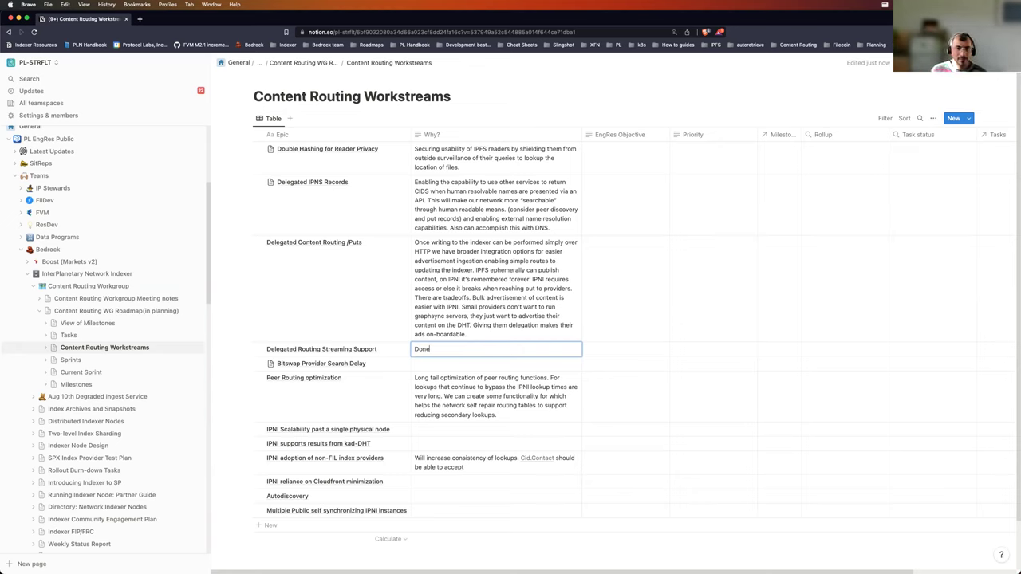
type(", c")
type("therwise")
type(" this is ndJSO")
type("N. We ne")
type("ed it to enable")
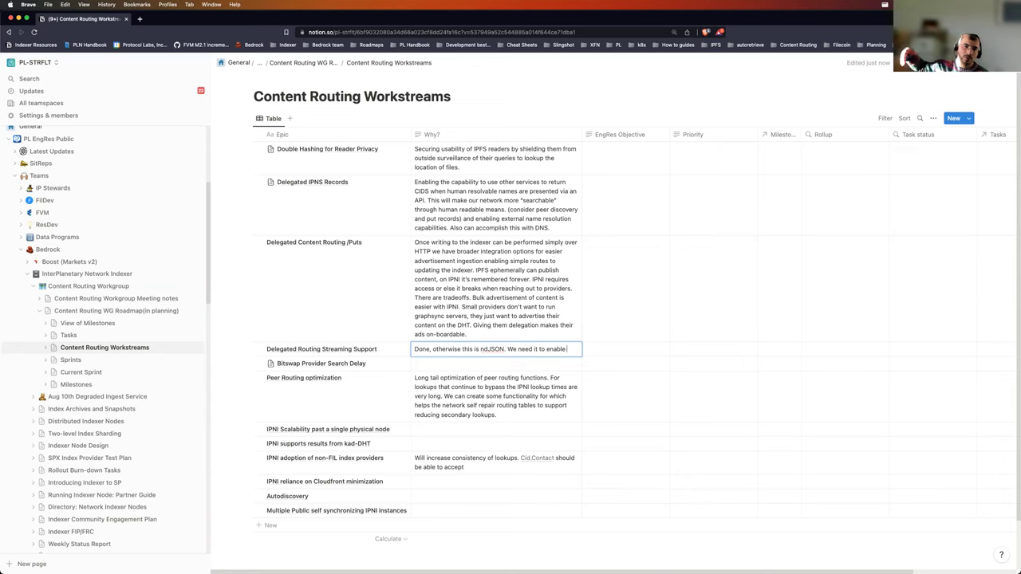
type(" operations that can carry on in perpetuity.")
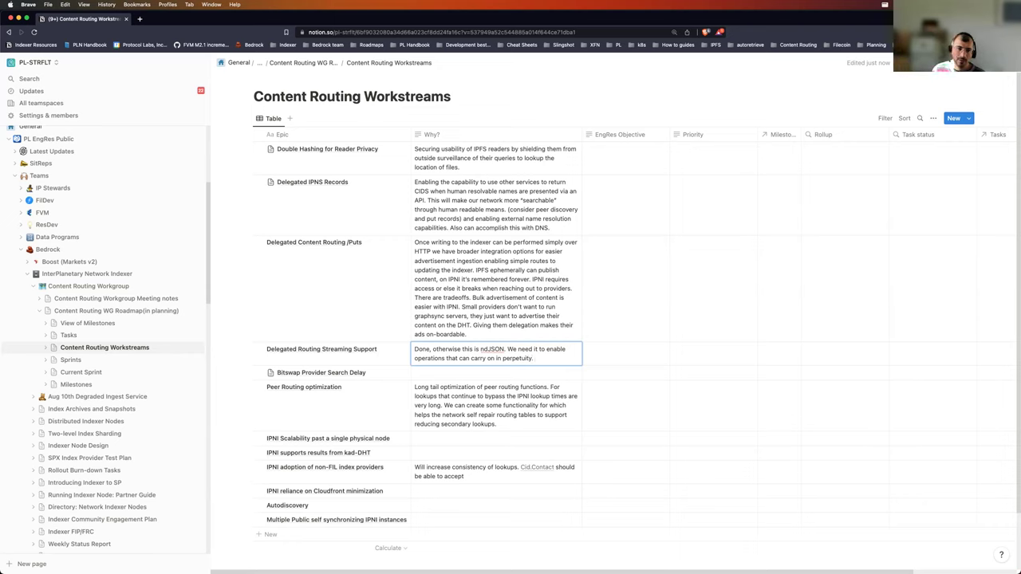
type(" These take")
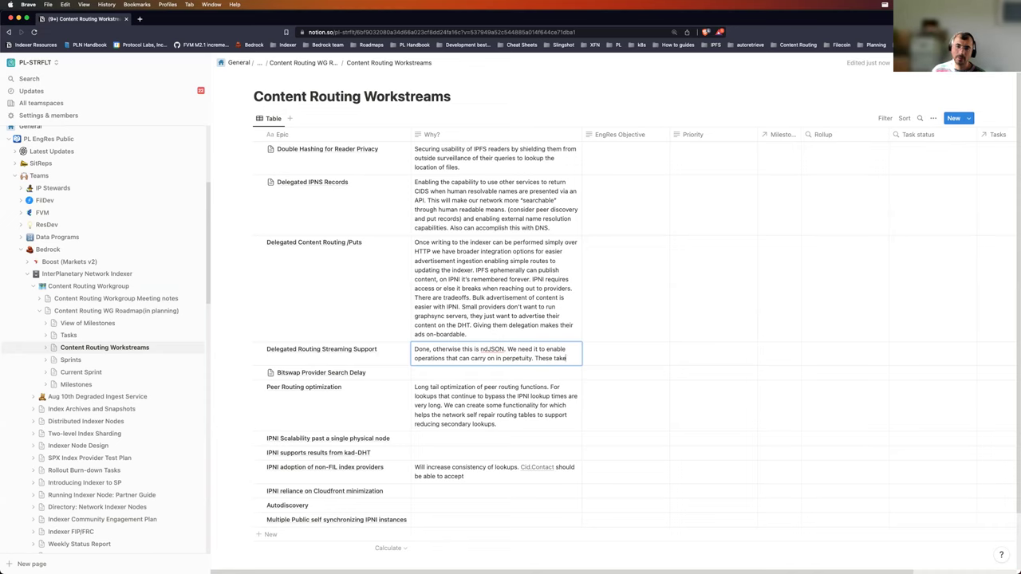
type(" far longer than")
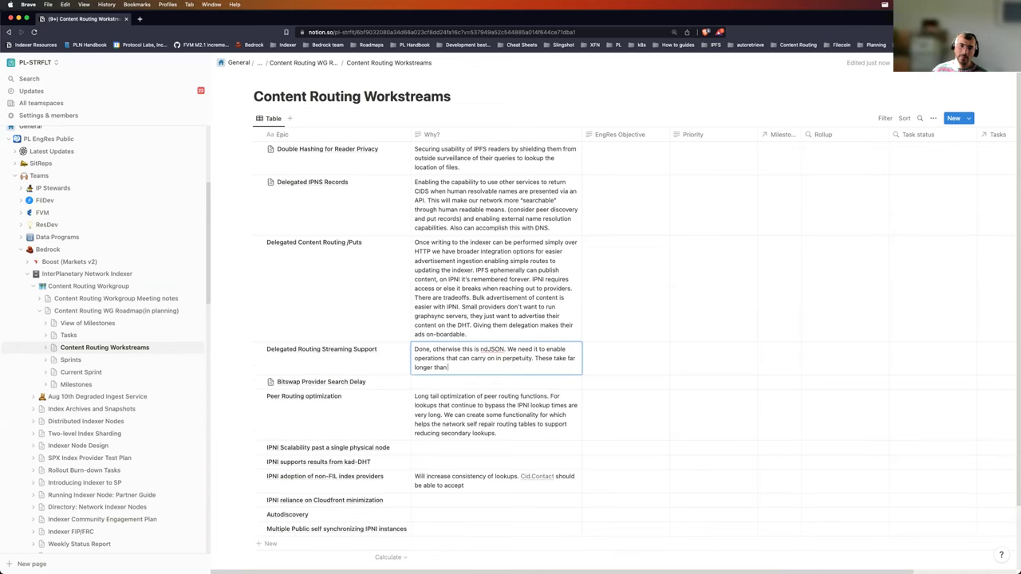
type(" timeout")
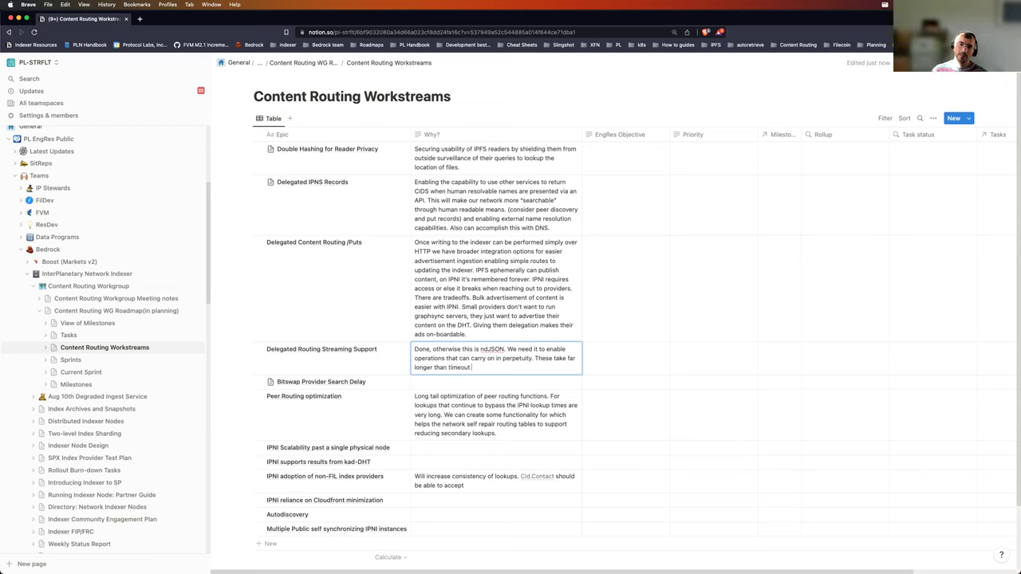
type(" requests")
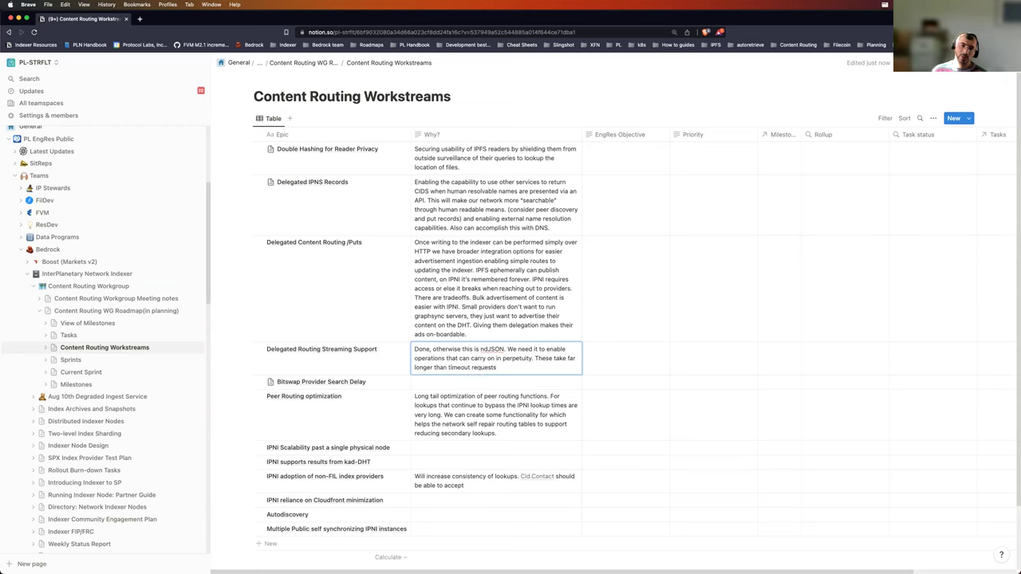
type("on the netwrok.")
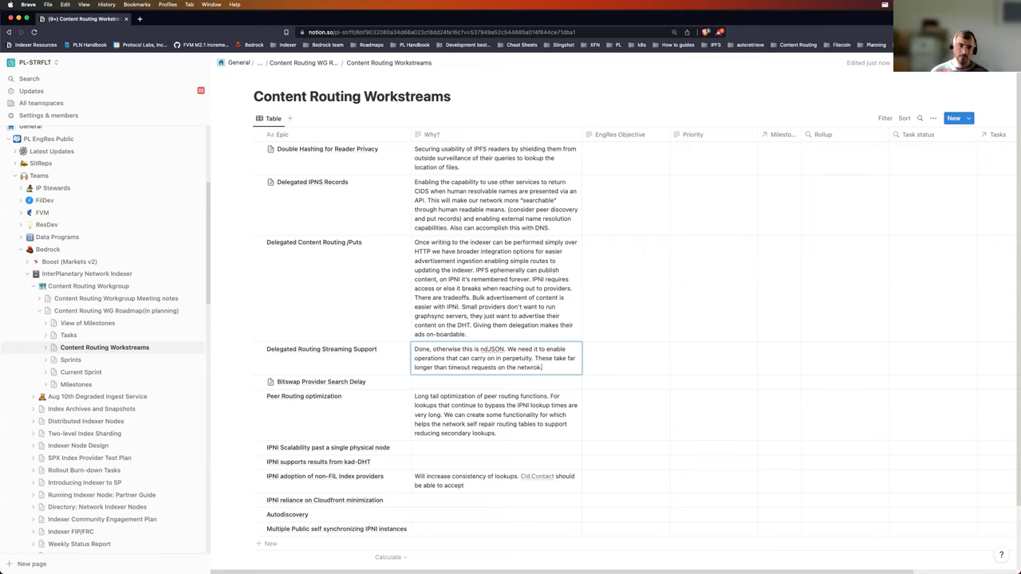
key("BackSpace")
key("BackSpace")
key("BackSpace")
key("BackSpace")
type("ork so you can ret")
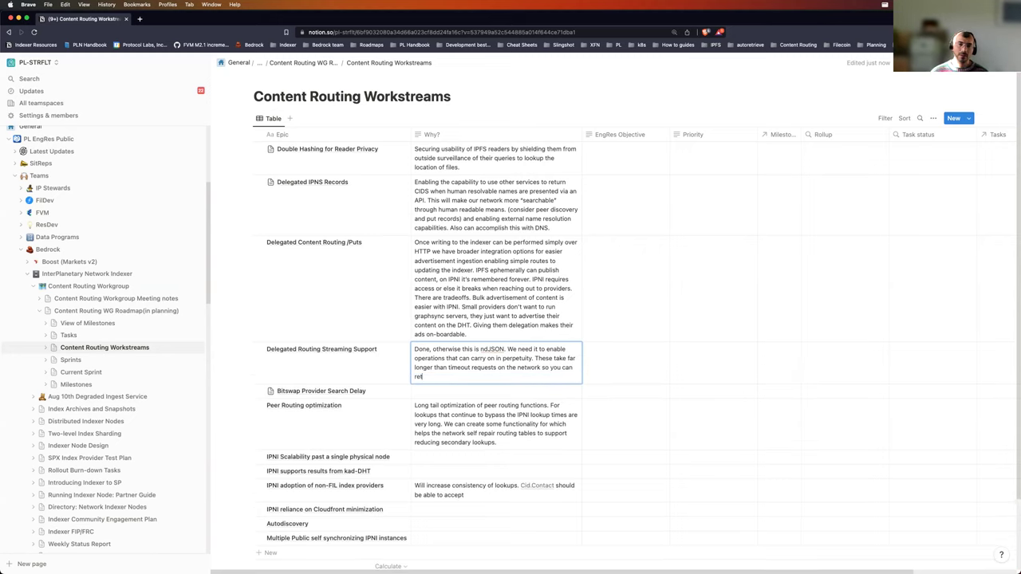
type("urn results as the")
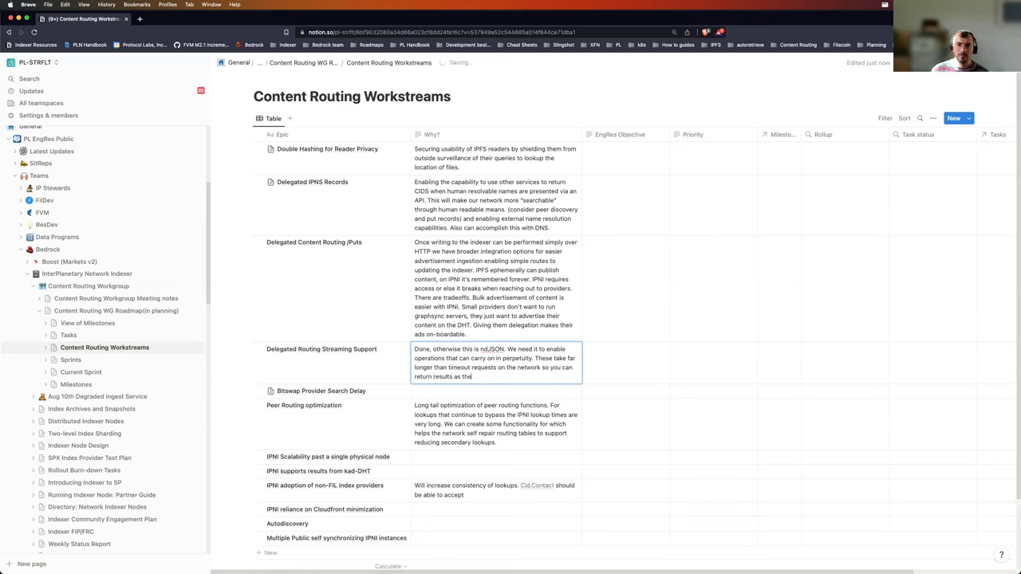
type("y're found.")
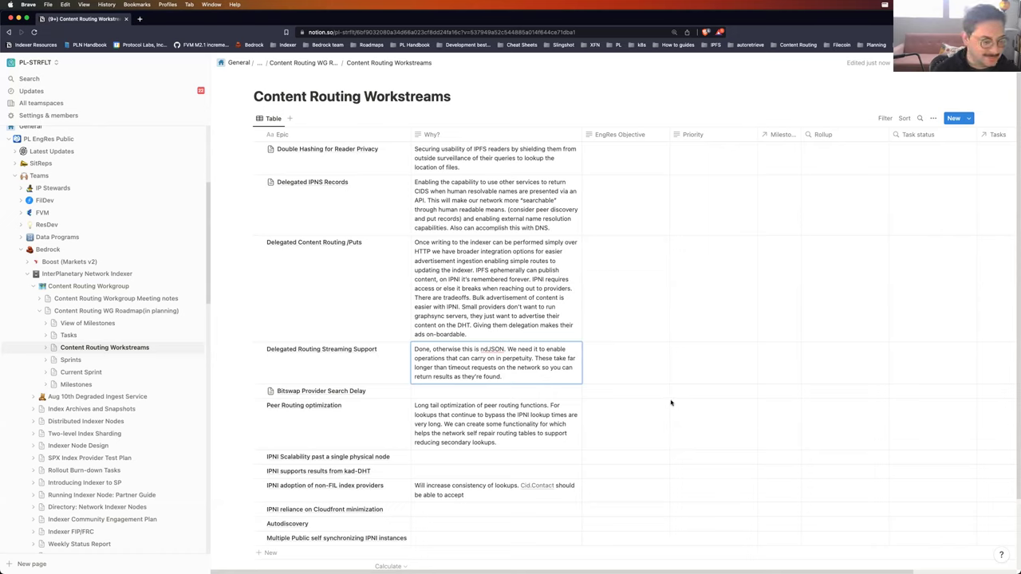
key("Down")
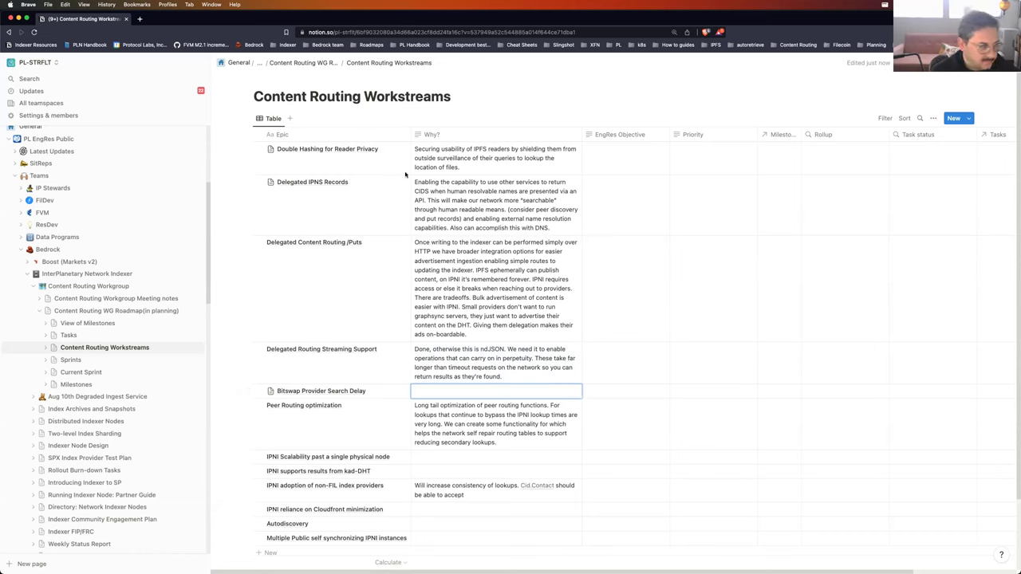
key("Return")
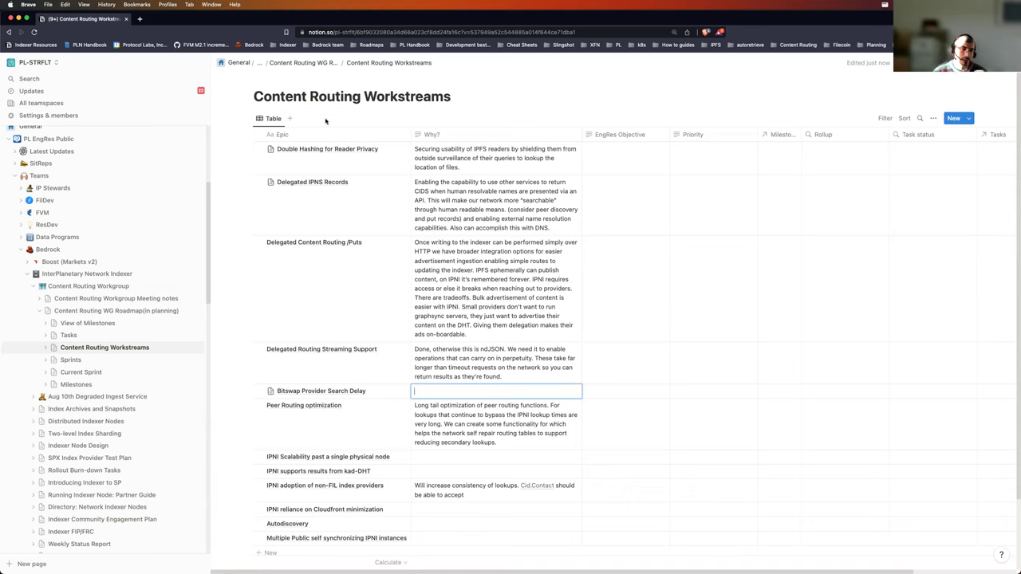
Step: Change the first column's header from 'Epic' to 'Workstream'
left_click(292, 135)
left_click(291, 136)
left_click(287, 137)
double_click(300, 152)
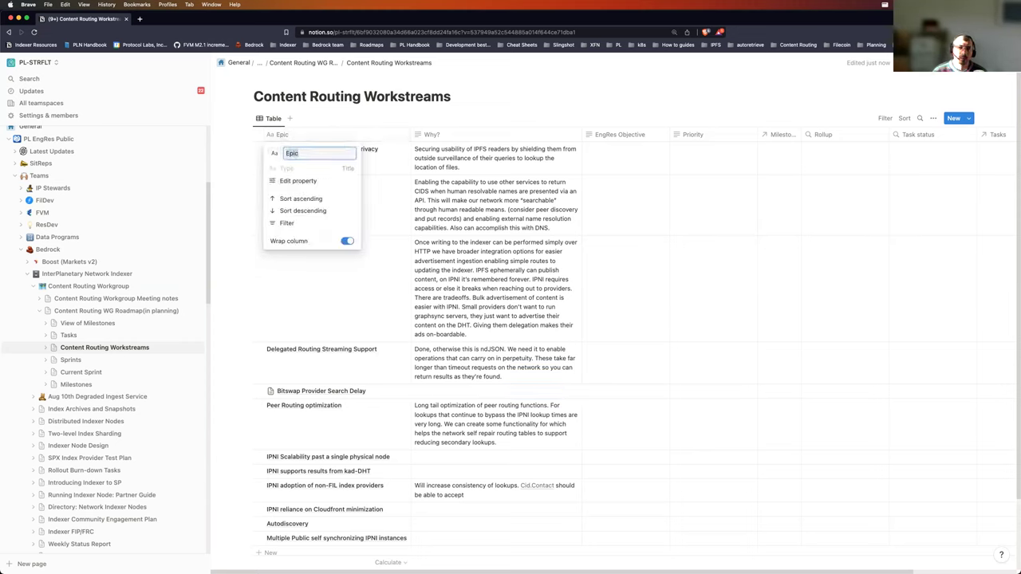
type("Workstream")
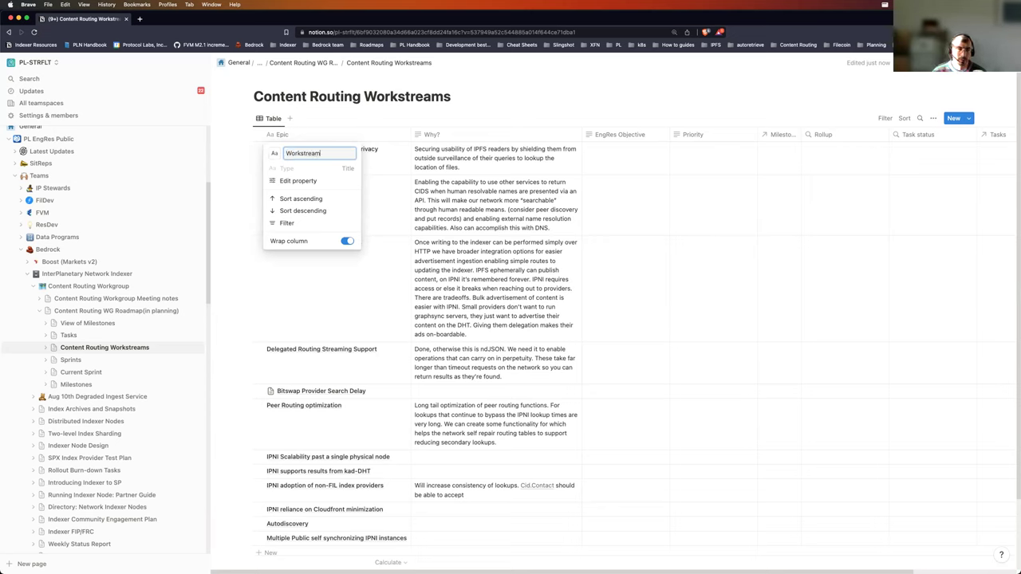
left_click(385, 119)
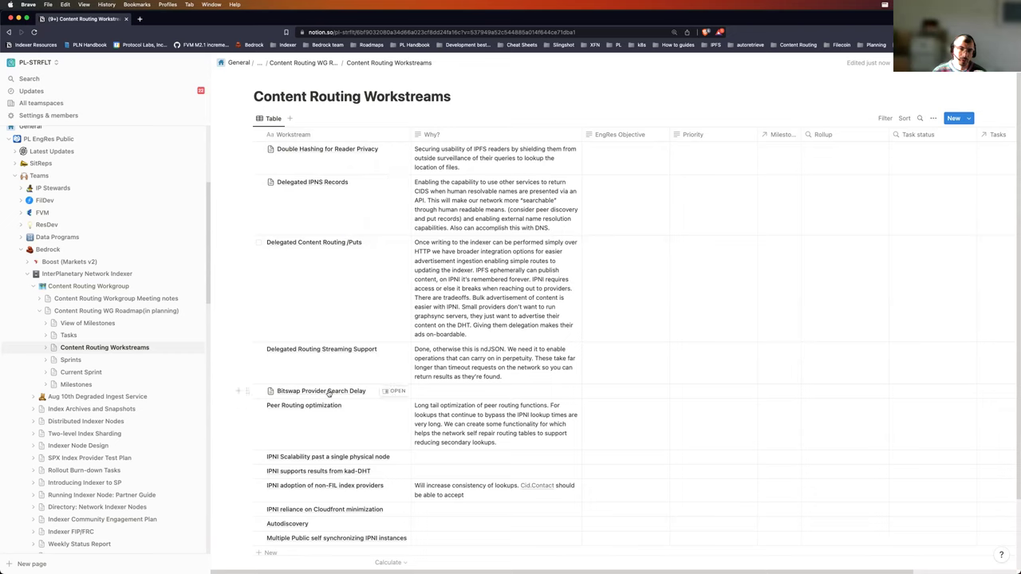
Step: Write 'We want to rely less on bitswap gossip for content routing' plus the reduce-reliance goal
left_click(437, 390)
type("We want to rely")
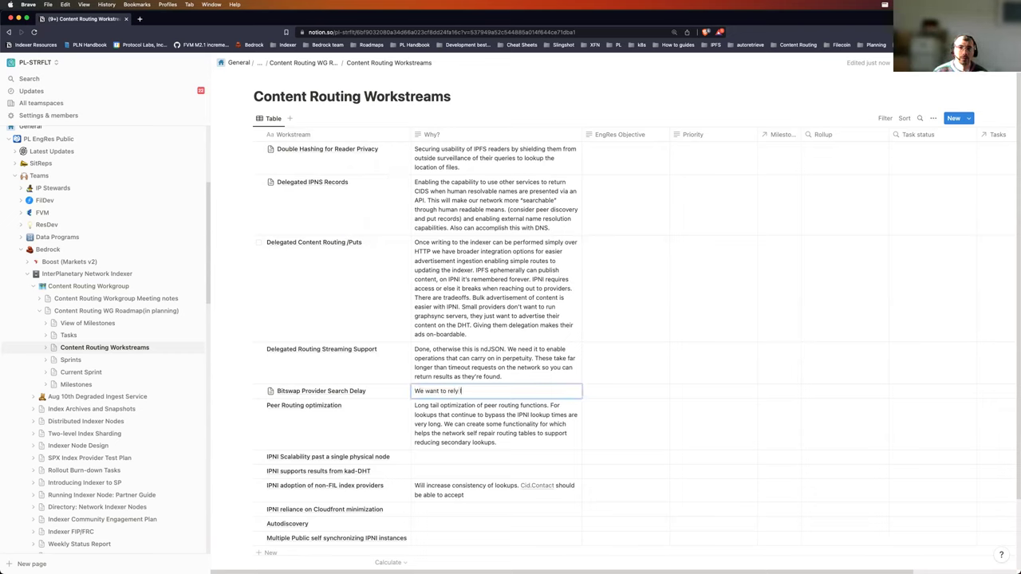
type(" less on bits")
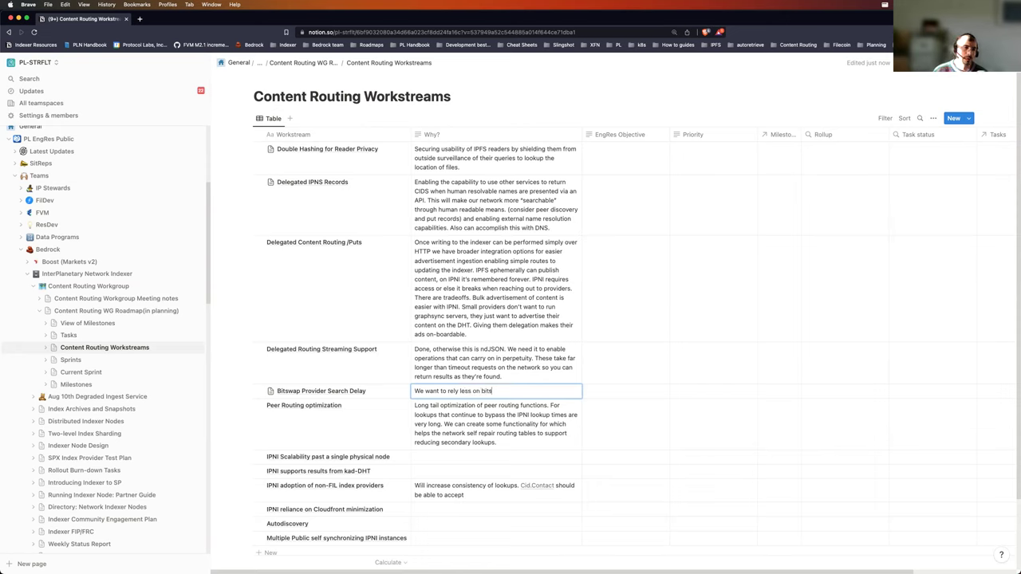
type("wap gossip for content routing.")
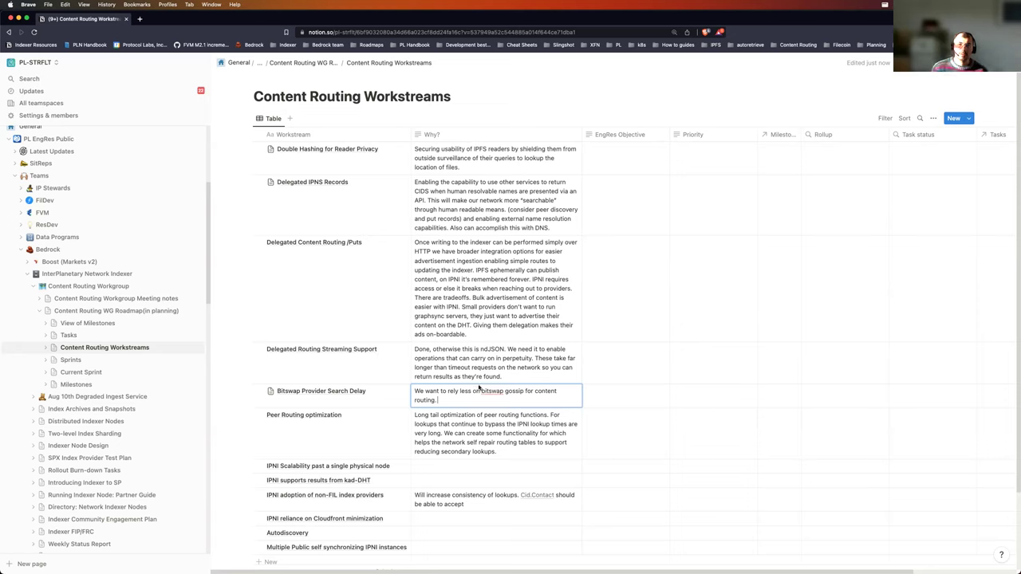
type("Goal is to reduce the reliance and r")
type("ot necessarily")
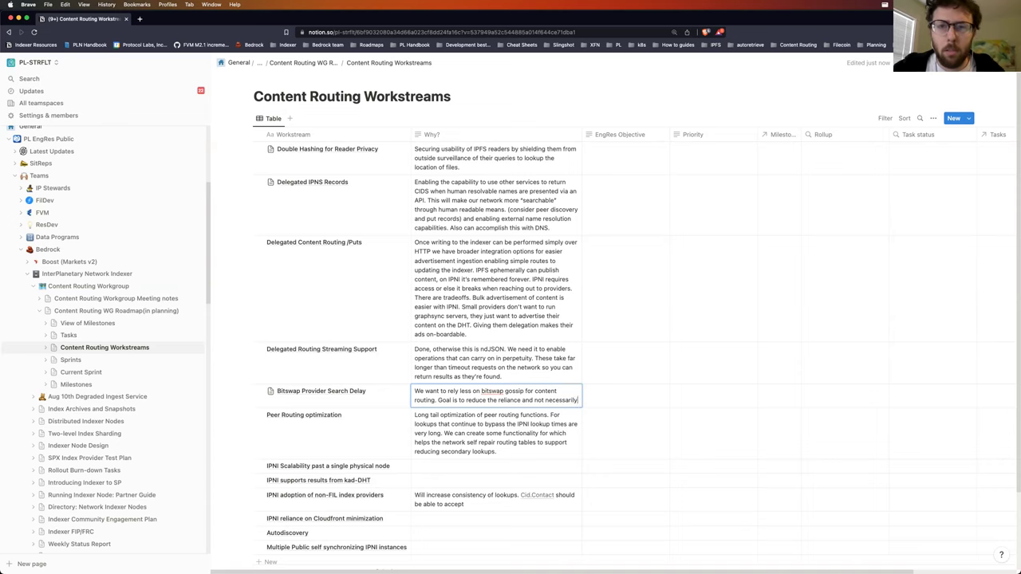
type("the op")
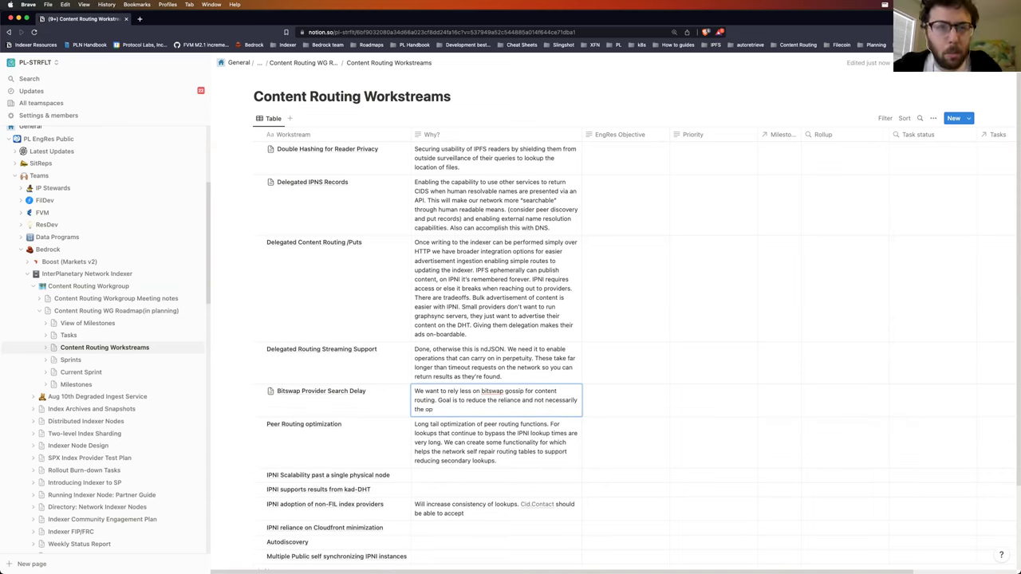
type("timization")
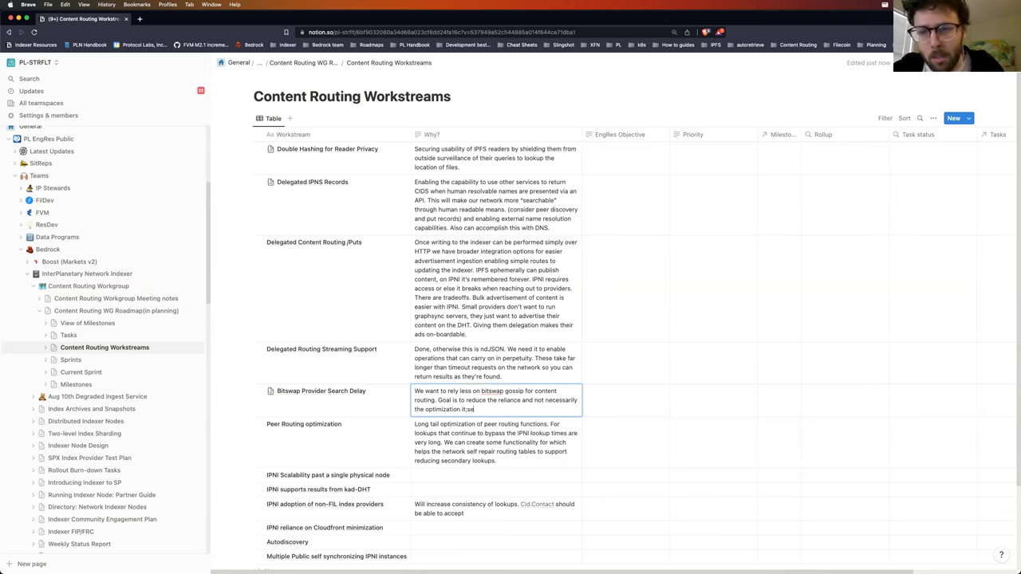
type(" itse")
key("BackSpace")
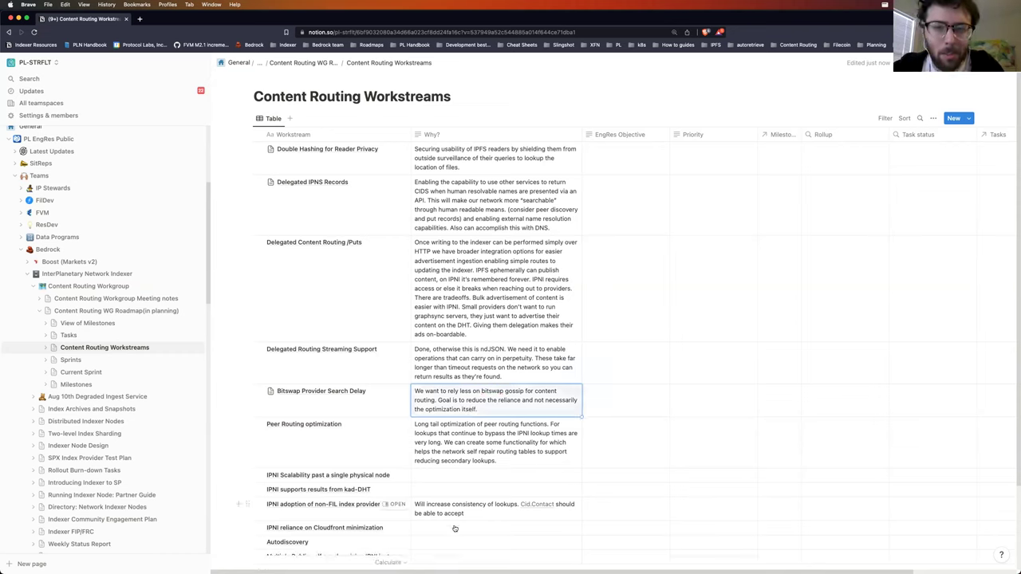
Step: Append a 'Reprovider' row to the table, leaving its Why? cell blank
scroll(374, 513, "down", 2)
left_click(293, 530)
type("Reprovider")
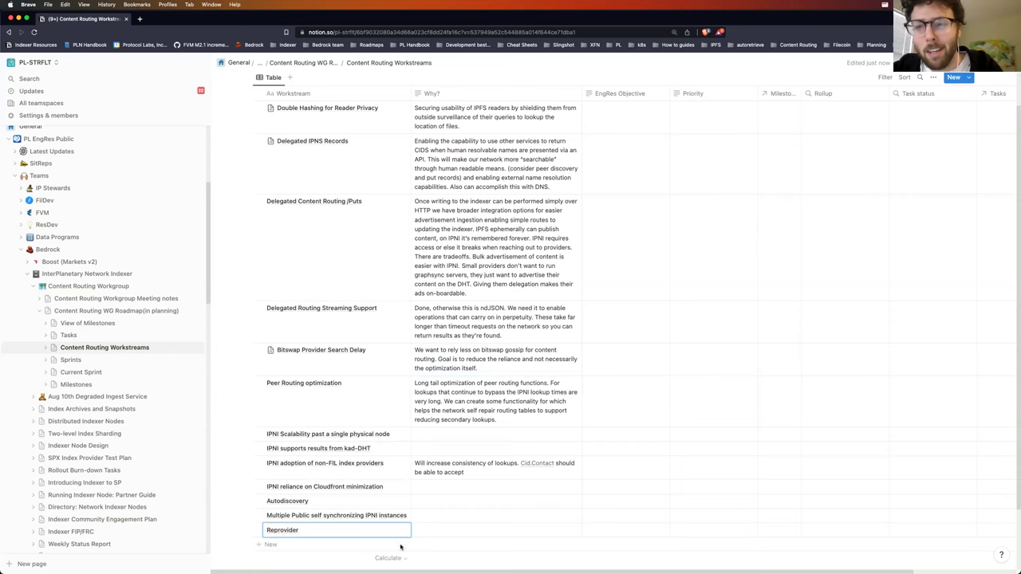
key("Return")
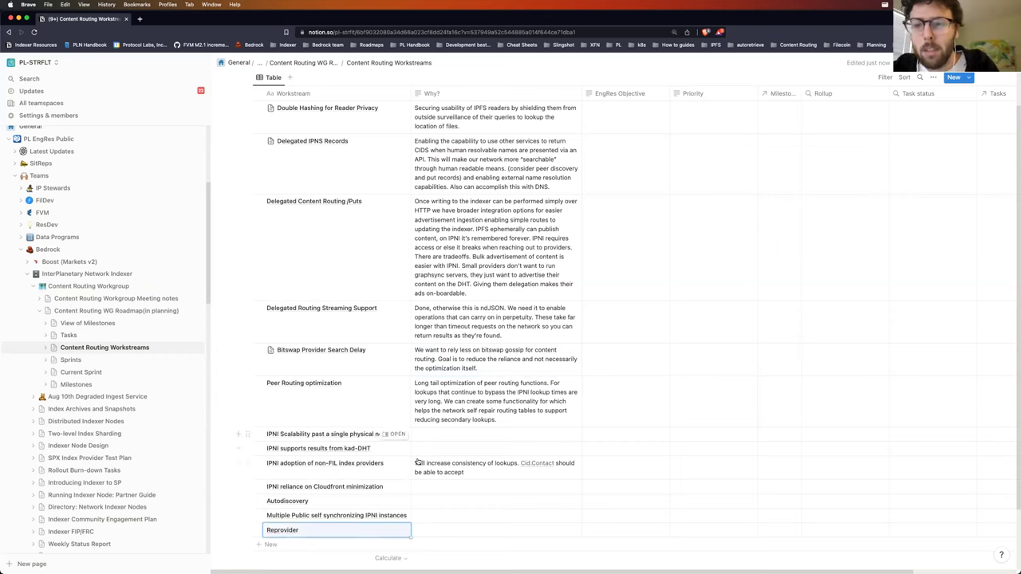
left_click(424, 529)
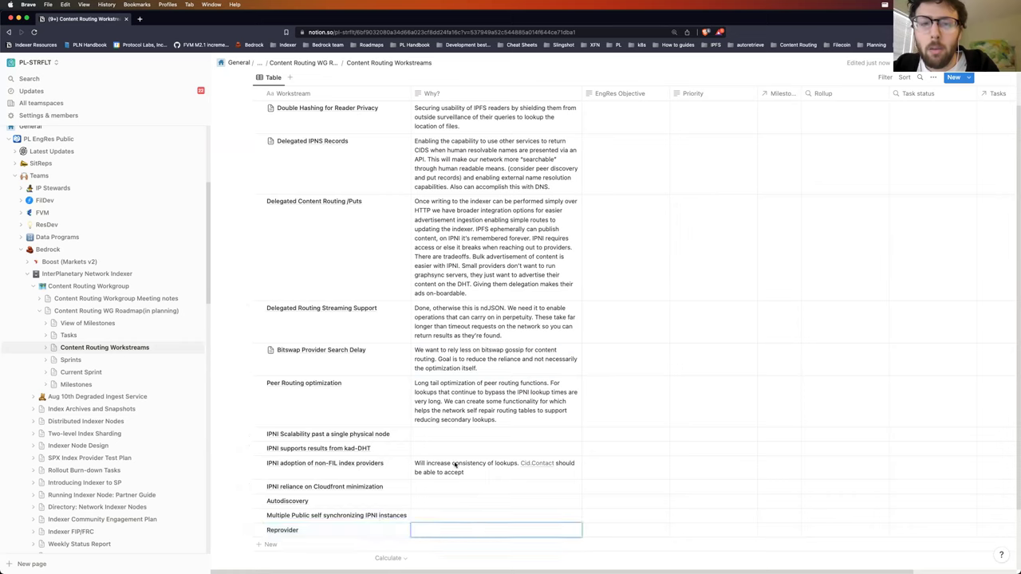
key("Escape")
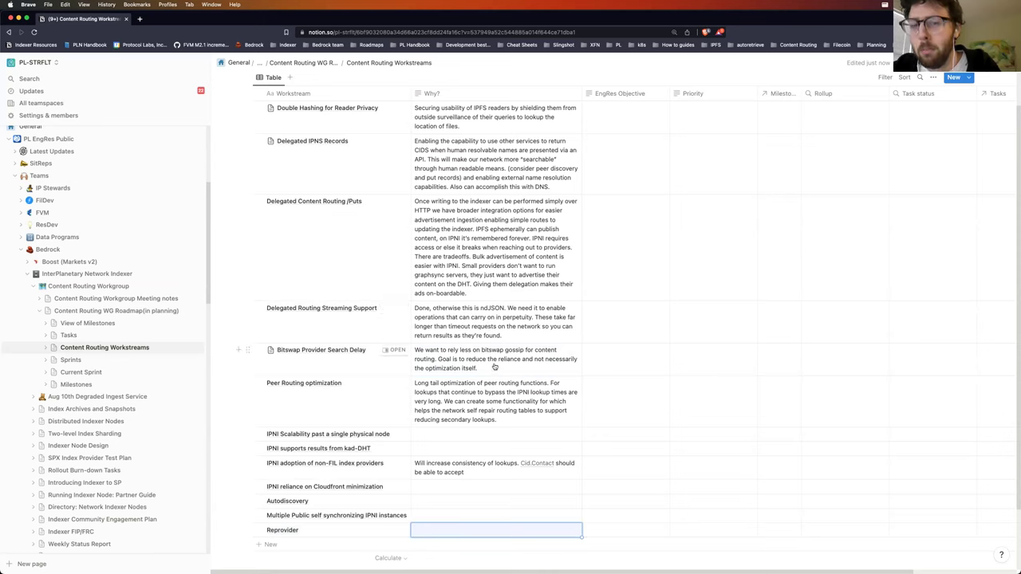
Step: Add that the scope of supporting jobs can shrink, ending '(Make infura hate us less 😅)'
left_click(508, 363)
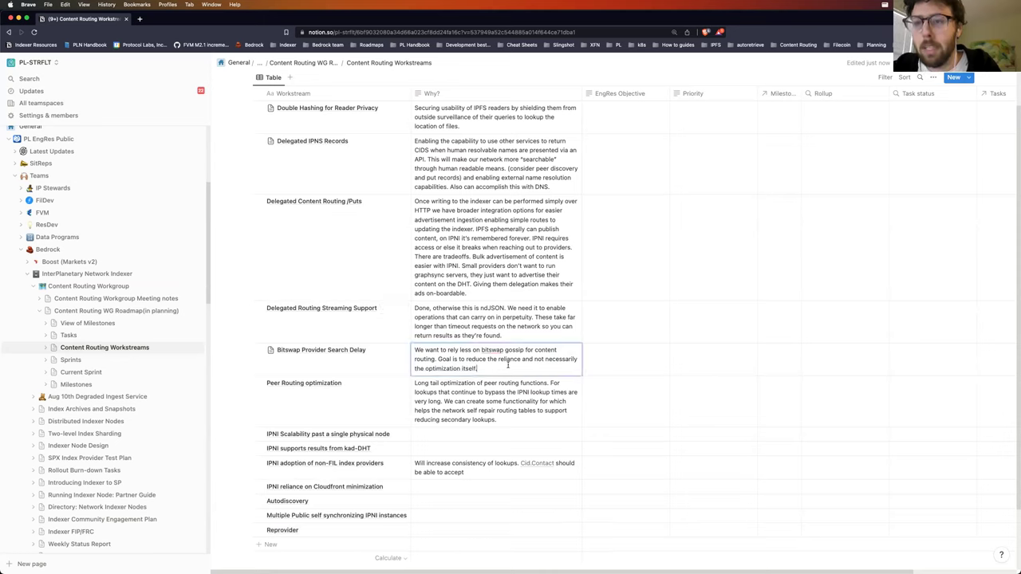
type("We can")
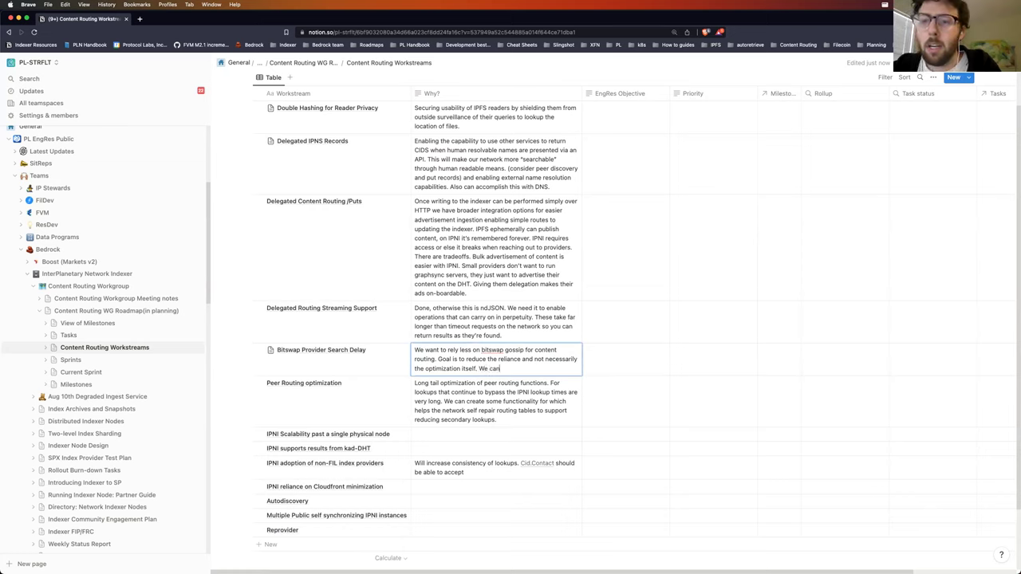
type(" reduc")
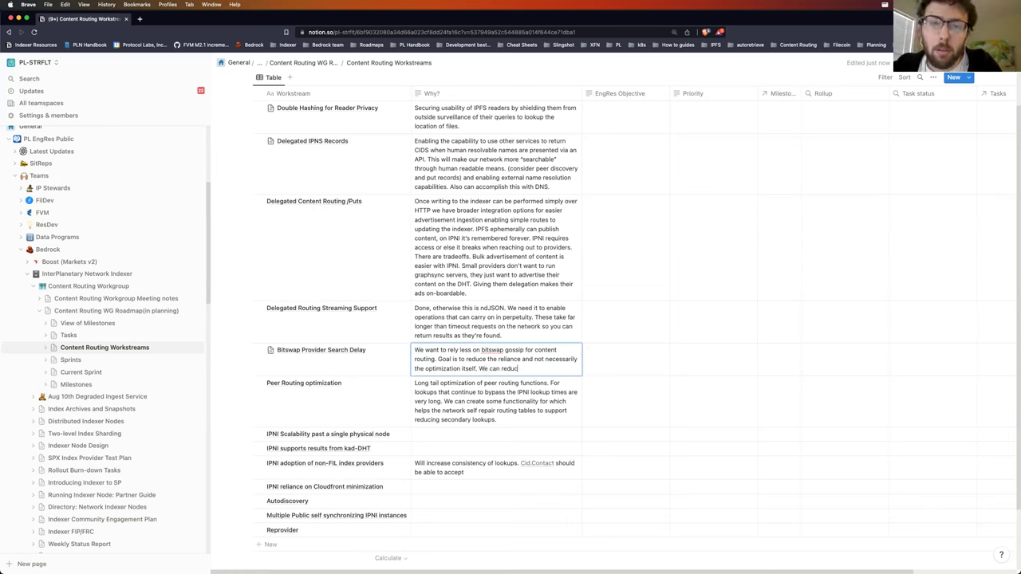
type("e the scope of")
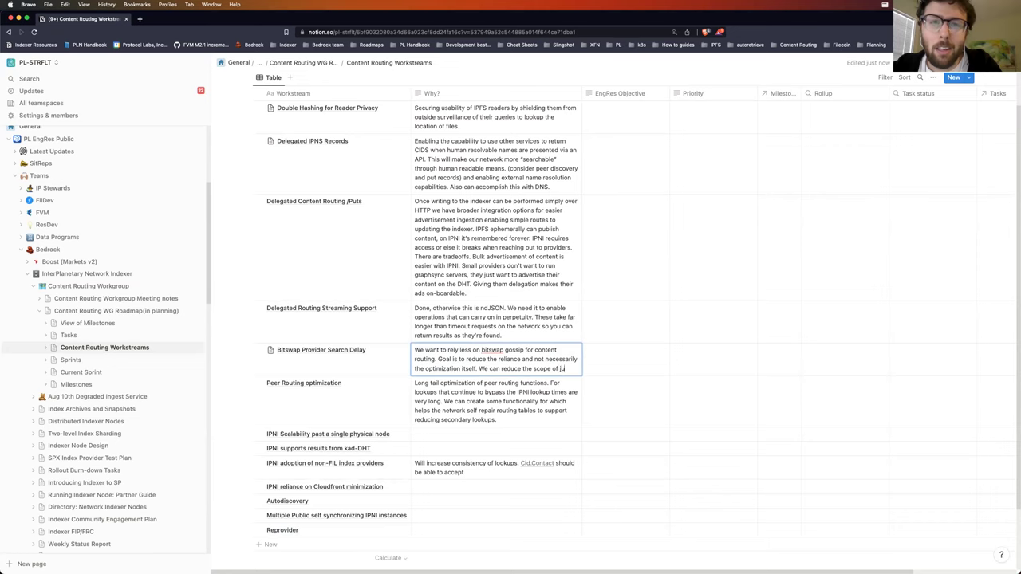
type(" jobs that a")
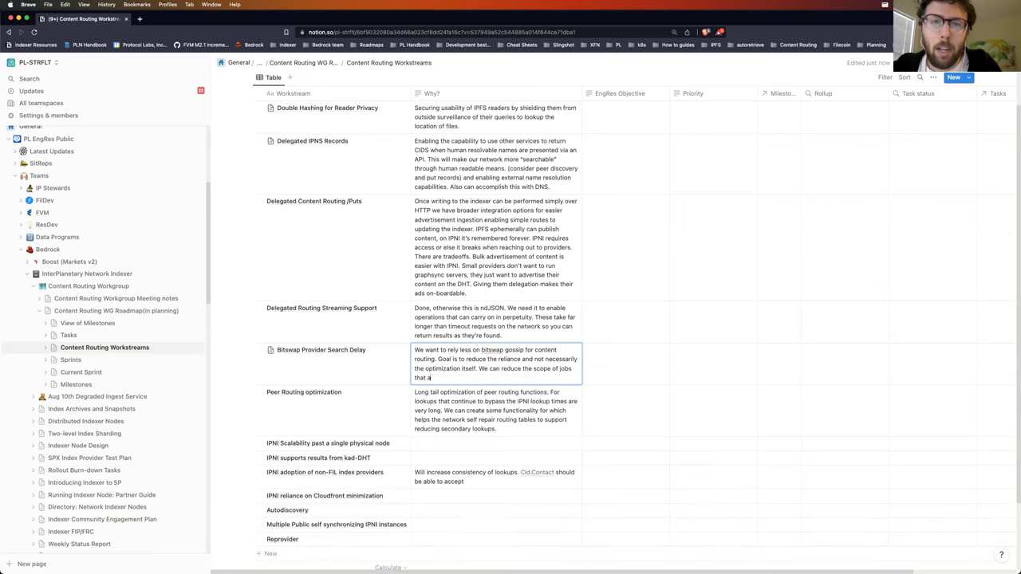
type("re required to support this effort.")
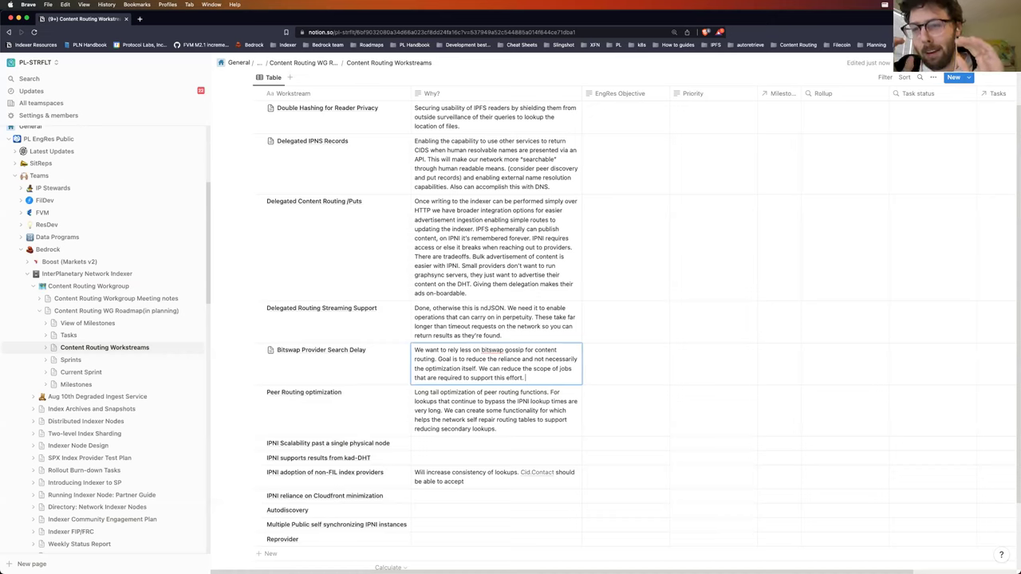
type(" (Make infura")
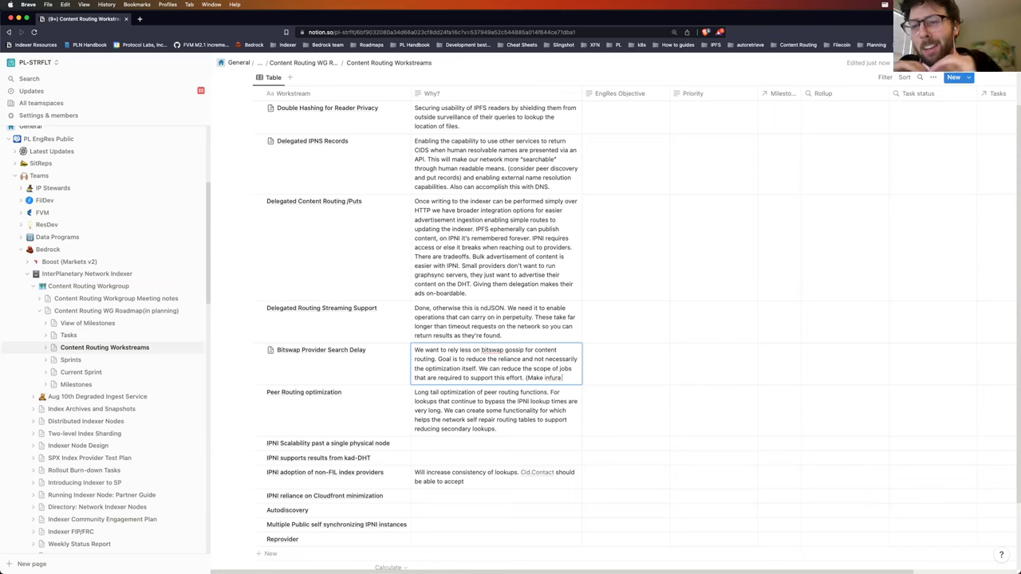
type(" hate us less :)")
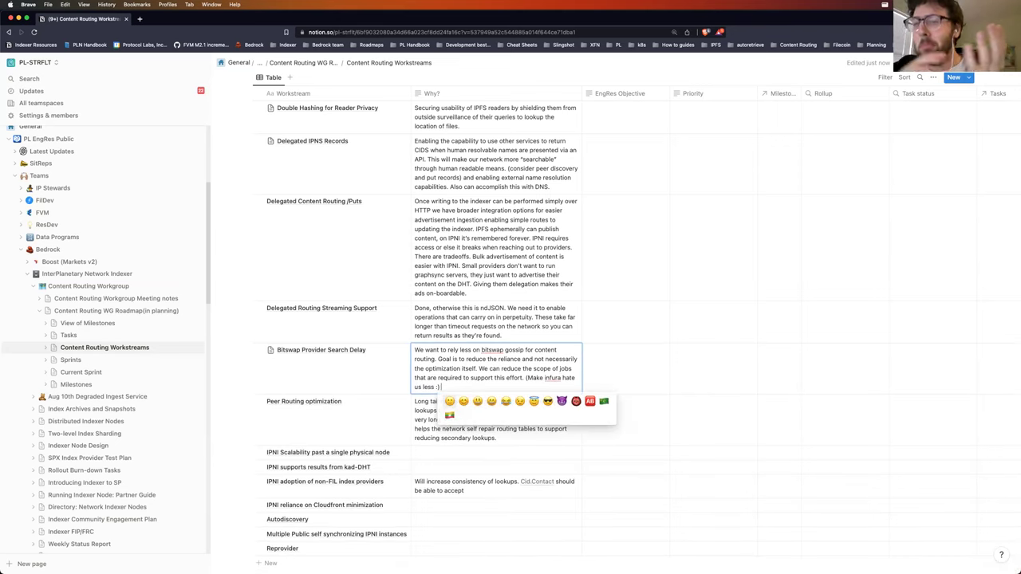
key("Return")
type(")")
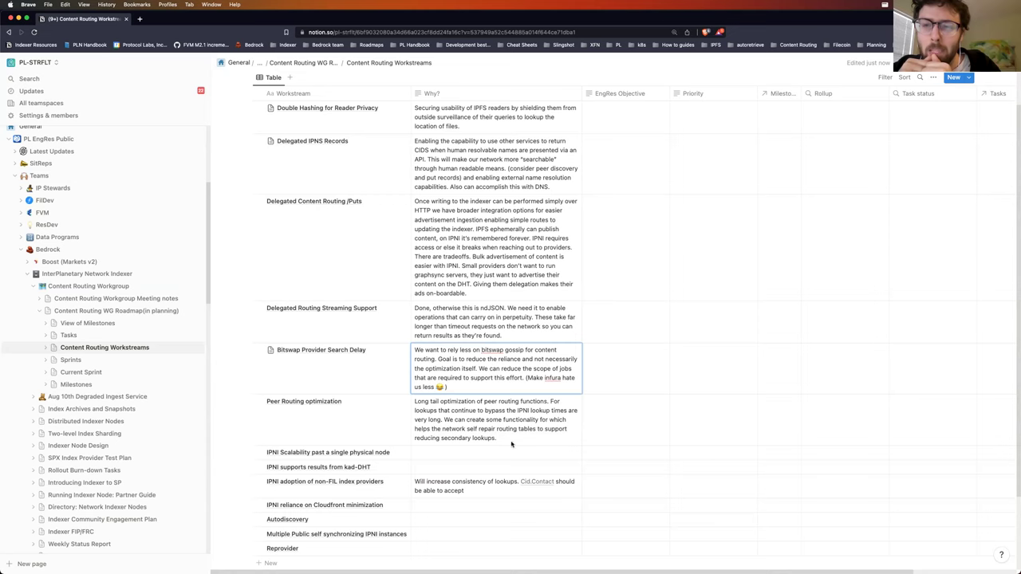
key("Escape")
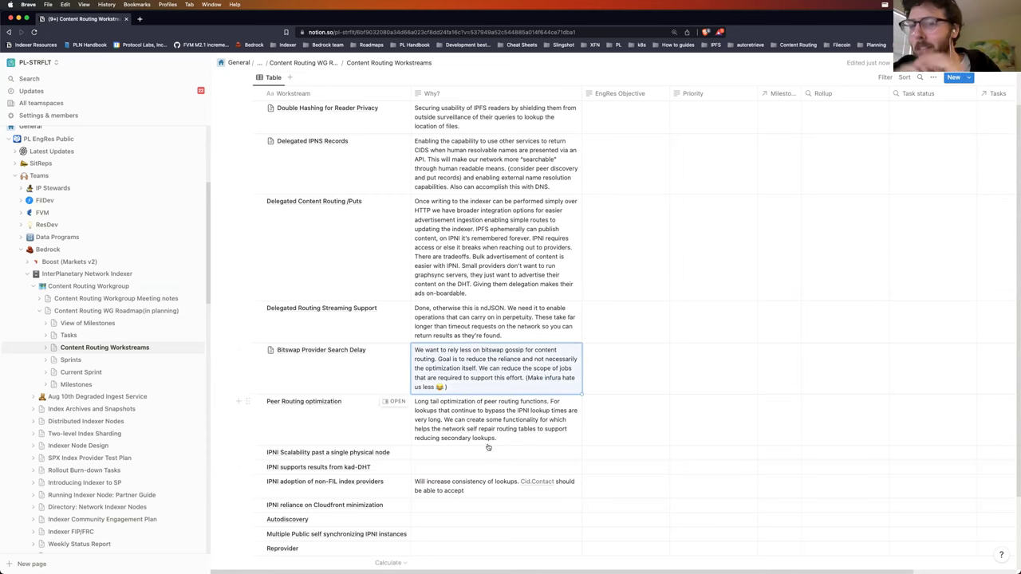
left_click(480, 452)
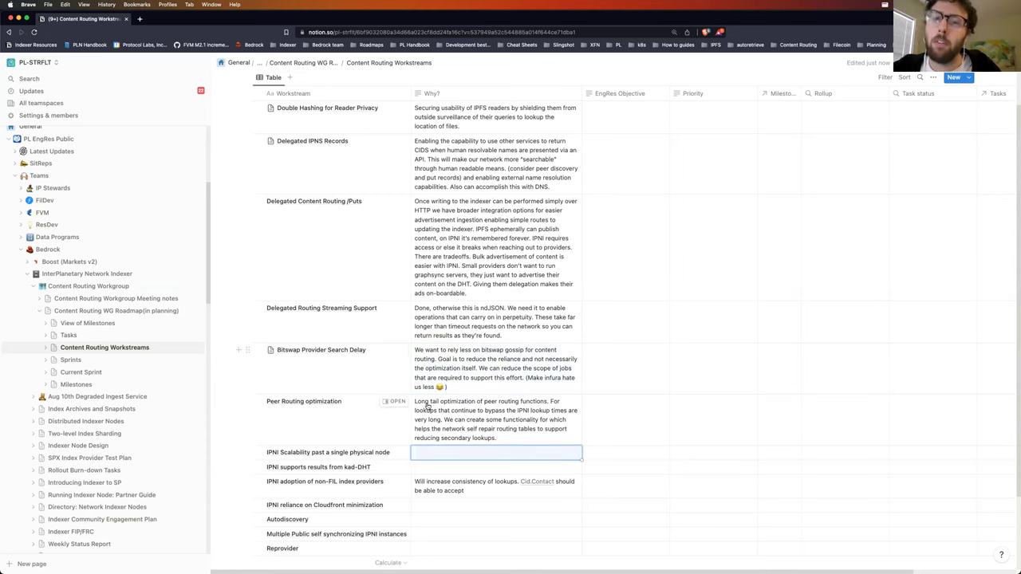
scroll(502, 407, "down", 2)
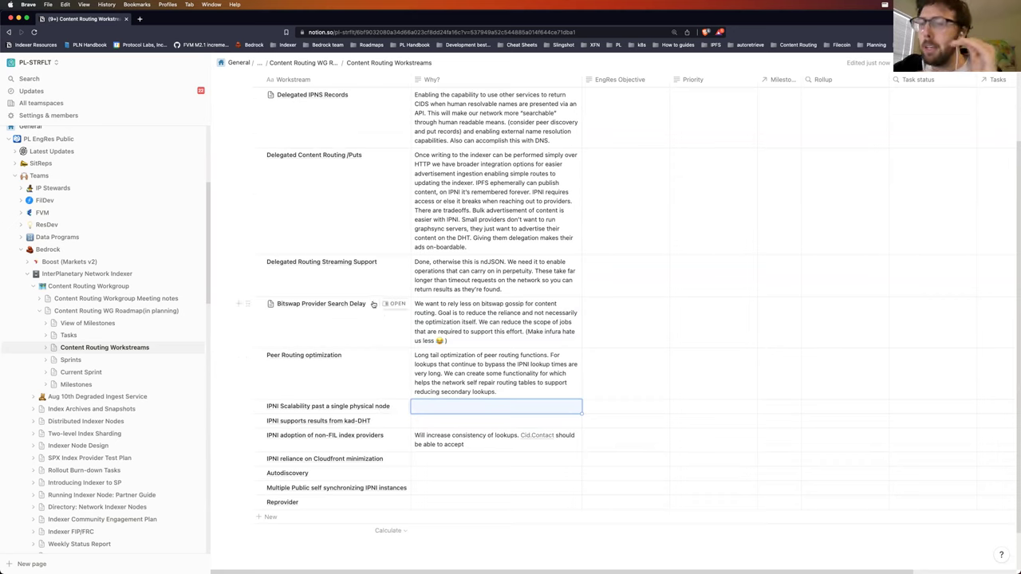
Step: Append '(REWORD THIS)' to the Bitswap Provider Search Delay workstream name
left_click(363, 303)
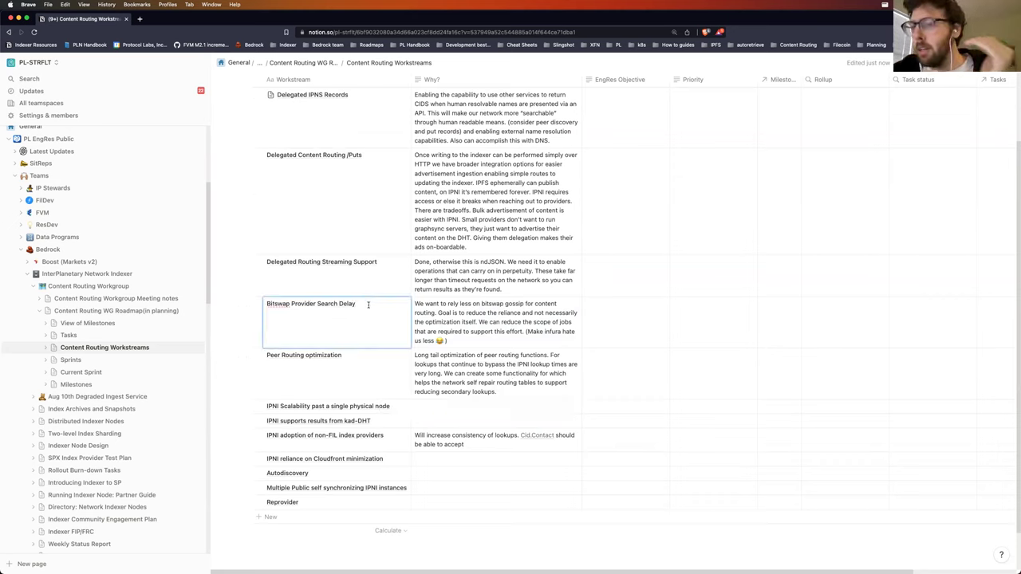
type("(REWORD THIS)")
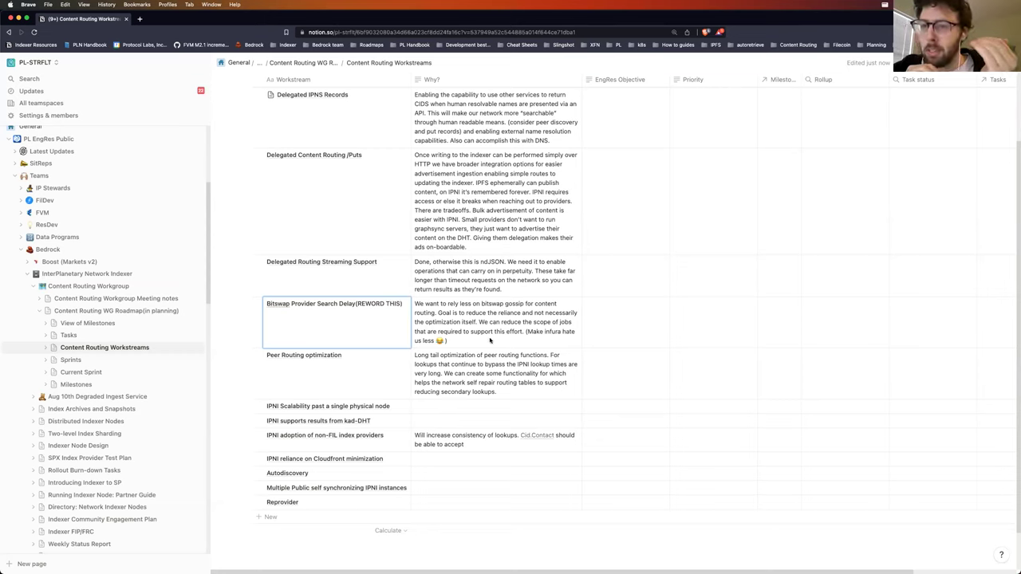
key("Escape")
Step: Add 'We're focused on the server not the client.' to the Bitswap Why? note
left_click(467, 341)
type("We're")
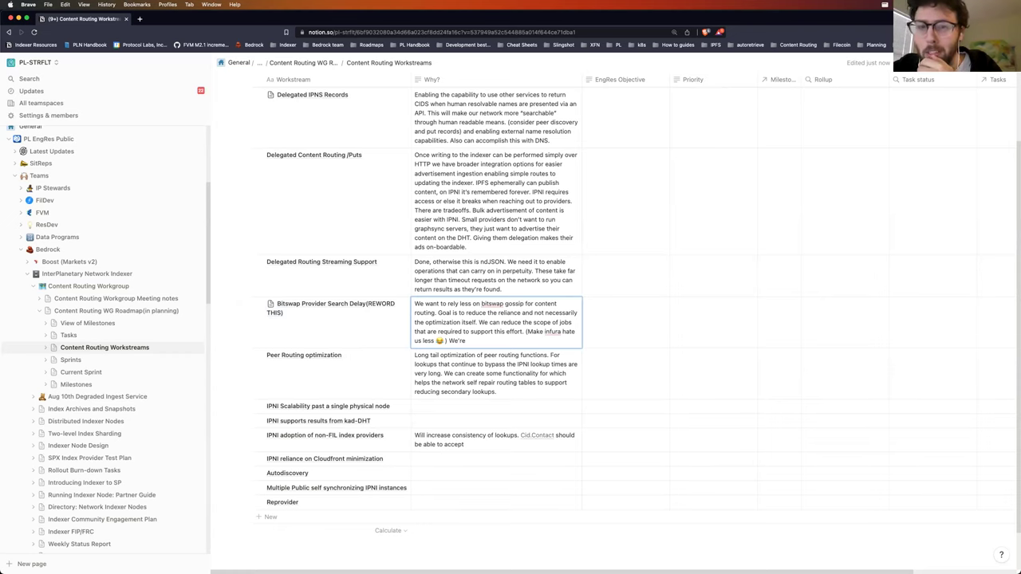
type(" focused on the ser")
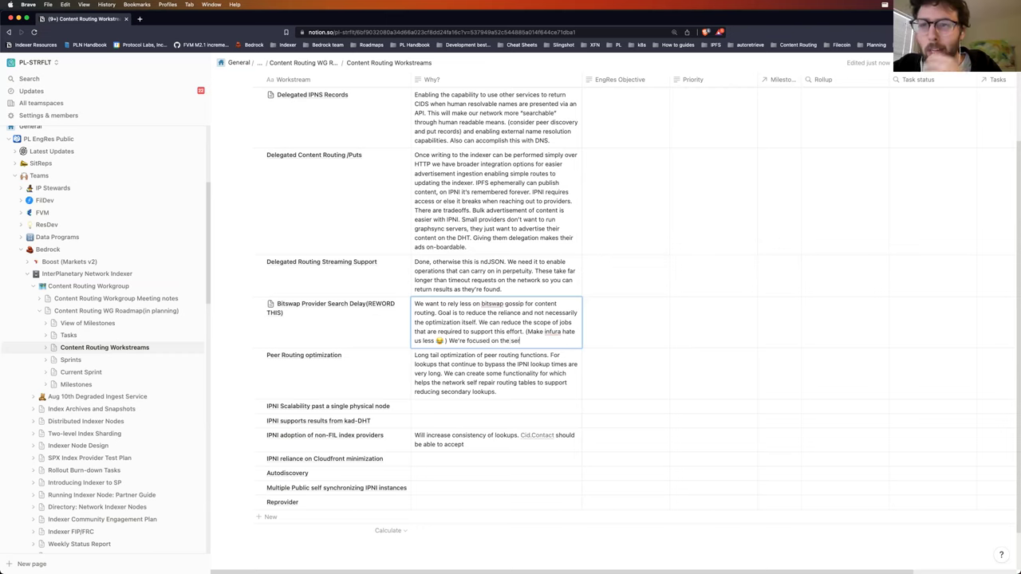
type("ver not the client.")
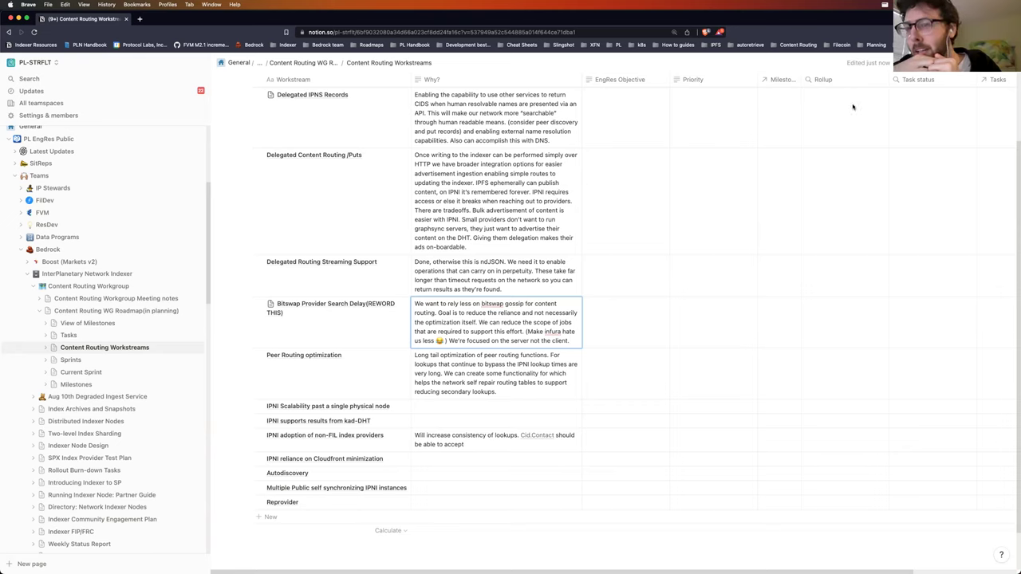
left_click(517, 395)
left_click(518, 407)
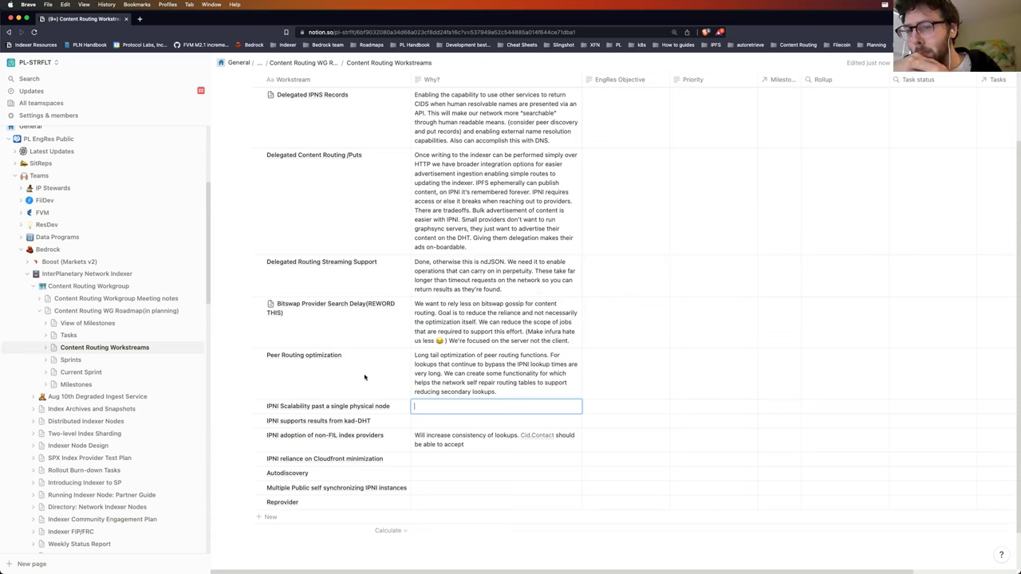
Step: Add a 'THERES A BIGGER GOAL HERE' paragraph about routing without long-lived, well-connected desktop nodes
key("Escape")
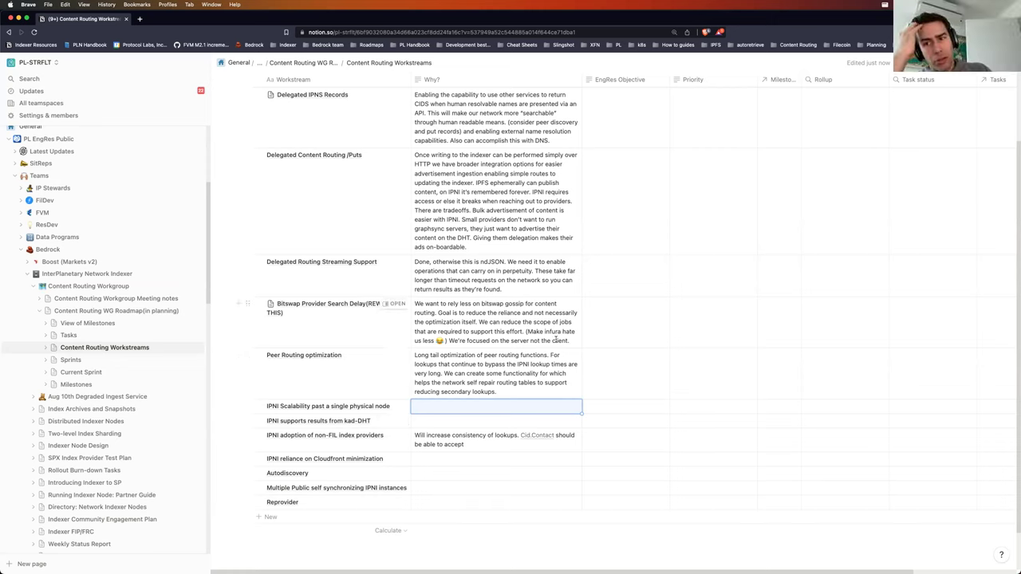
left_click(558, 333)
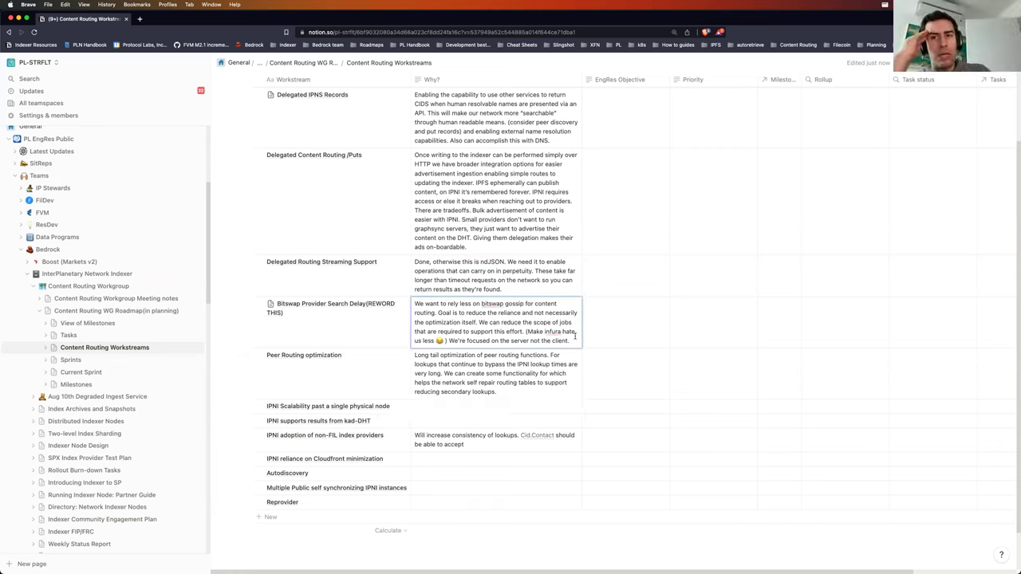
key("shift+Return")
key("shift+Return")
type("THERES A BIGGER GOAL HERE: we need a content routing system")
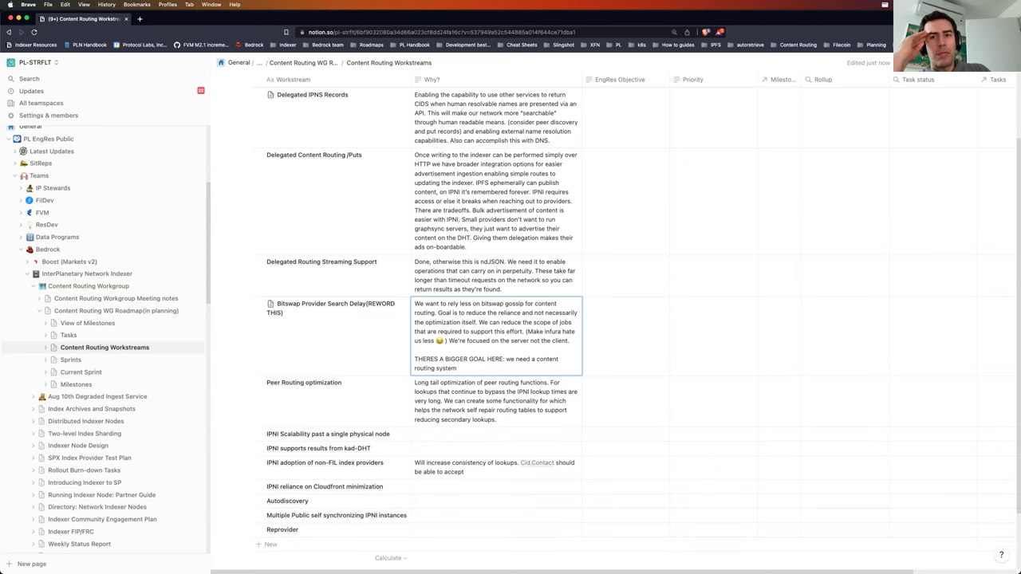
type(" that's able to function when there aren't")
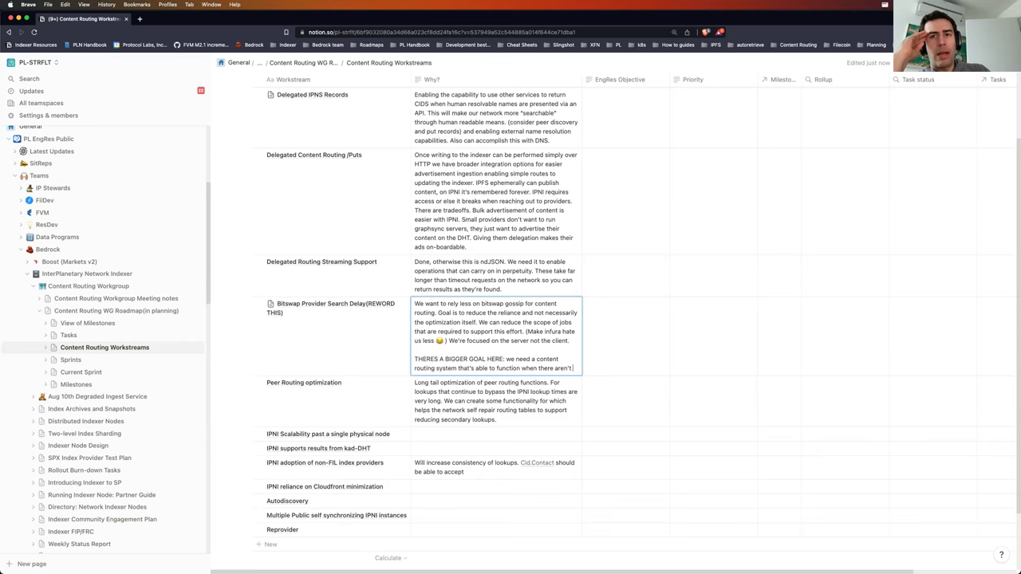
type(" long lived desk")
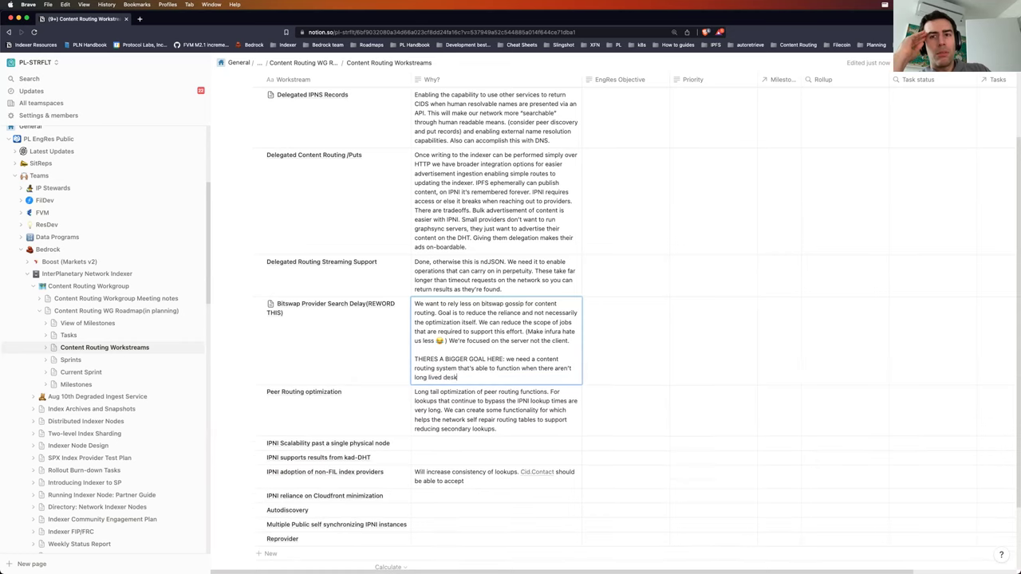
type("opt n")
key("BackSpace")
key("BackSpace")
type("top nodes with well connected swarms.")
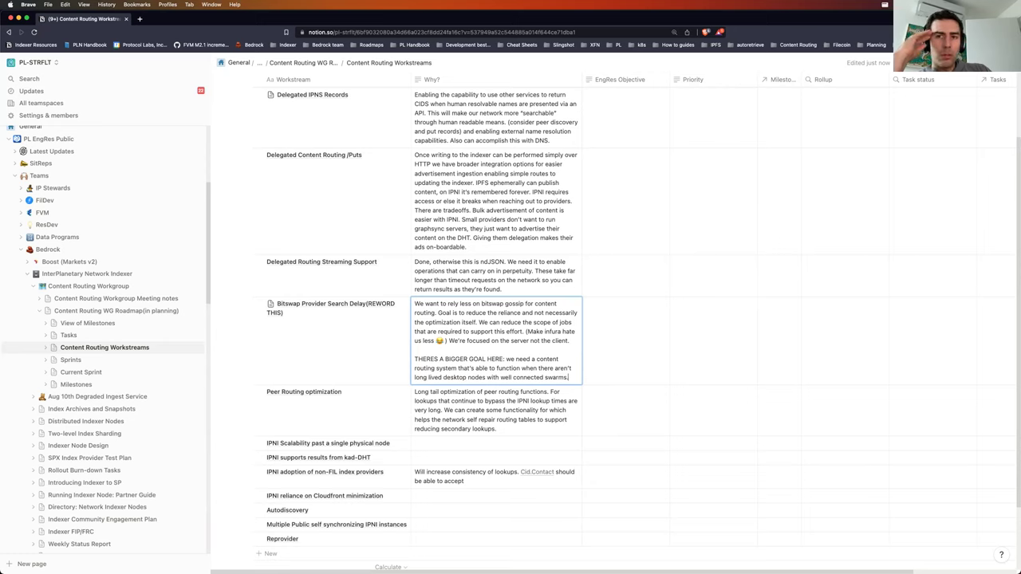
left_click(496, 410)
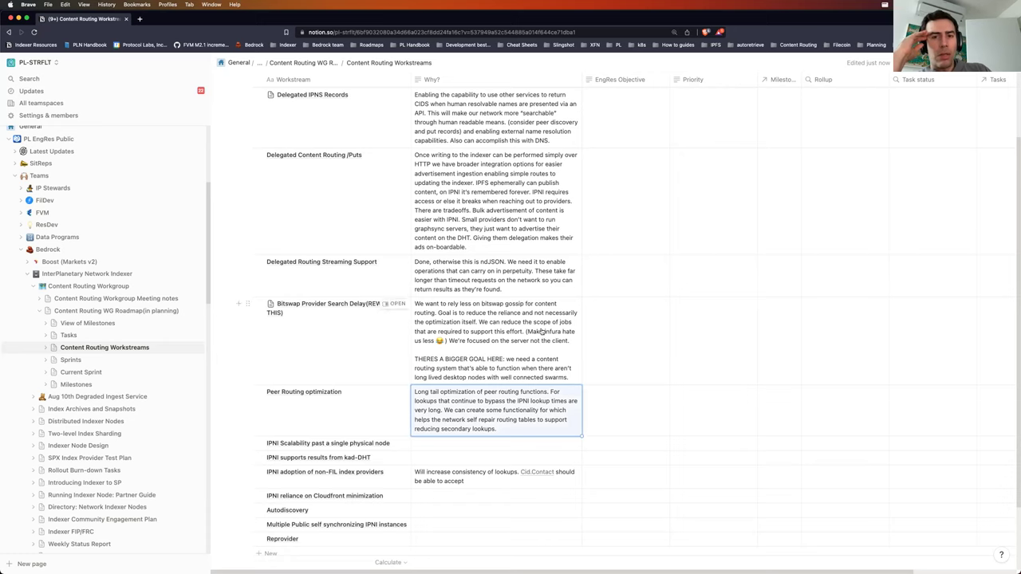
left_click(571, 375)
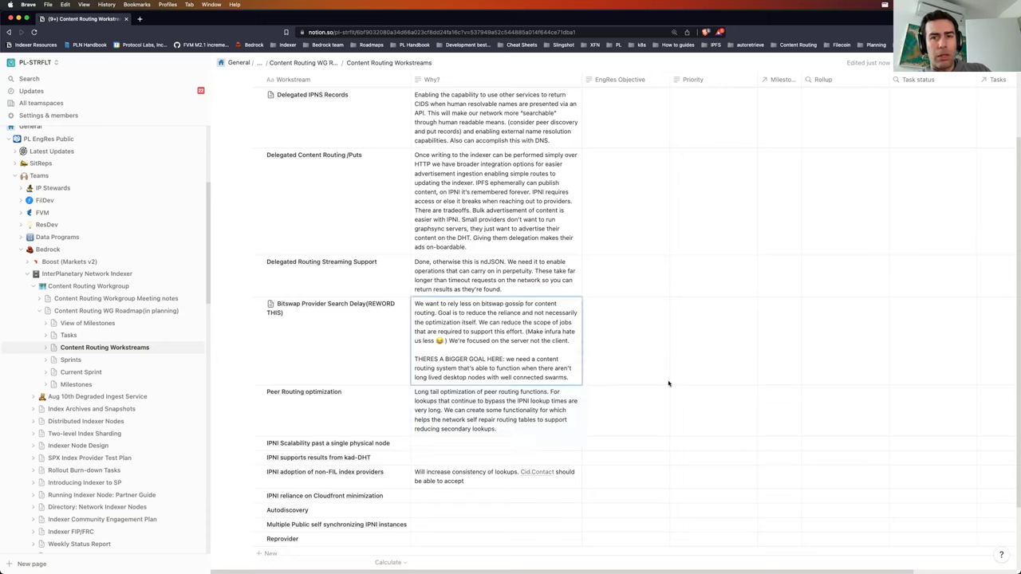
Step: Add a paragraph: delegated routing weans us off dependency on a well-formed bitswap mesh
key("shift+Return")
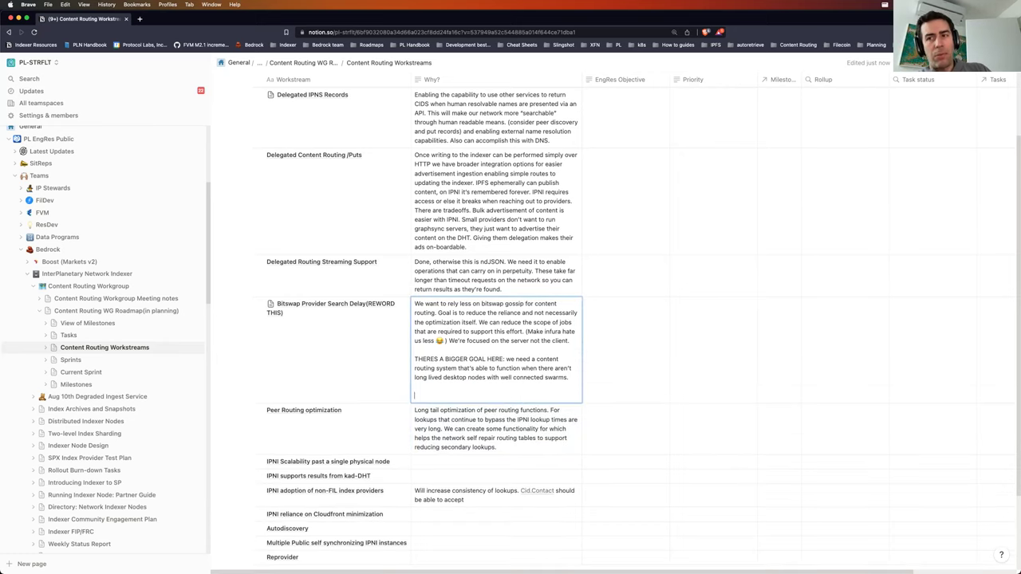
type("Moves towards delegated rout")
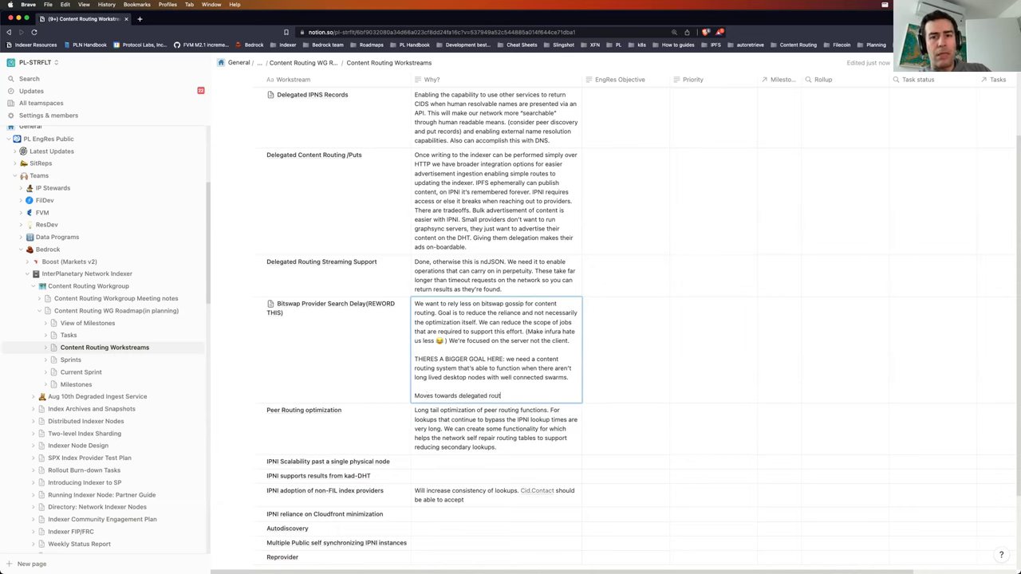
type("ing and getting content into those things wean")
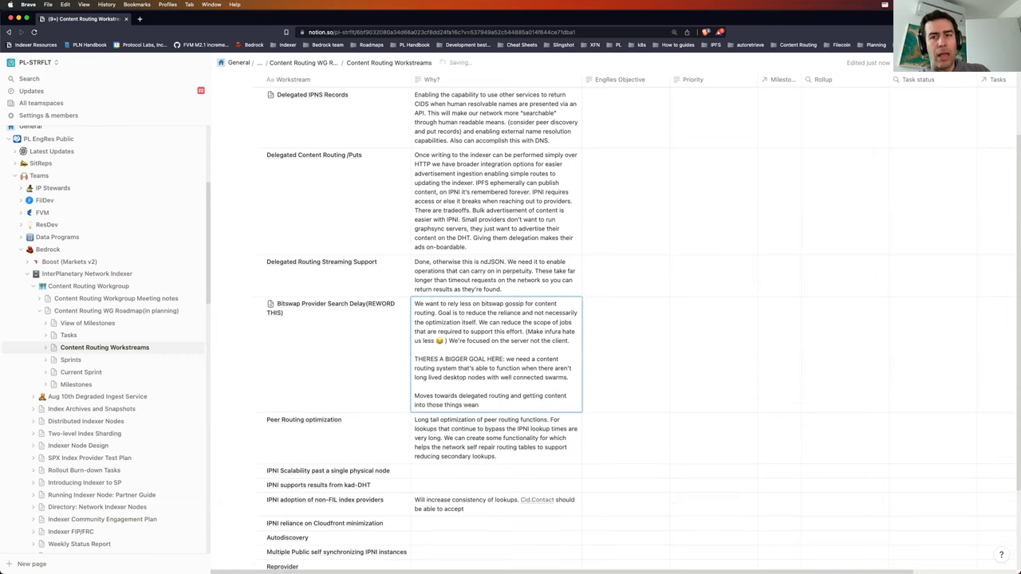
type("s us off this dependency o")
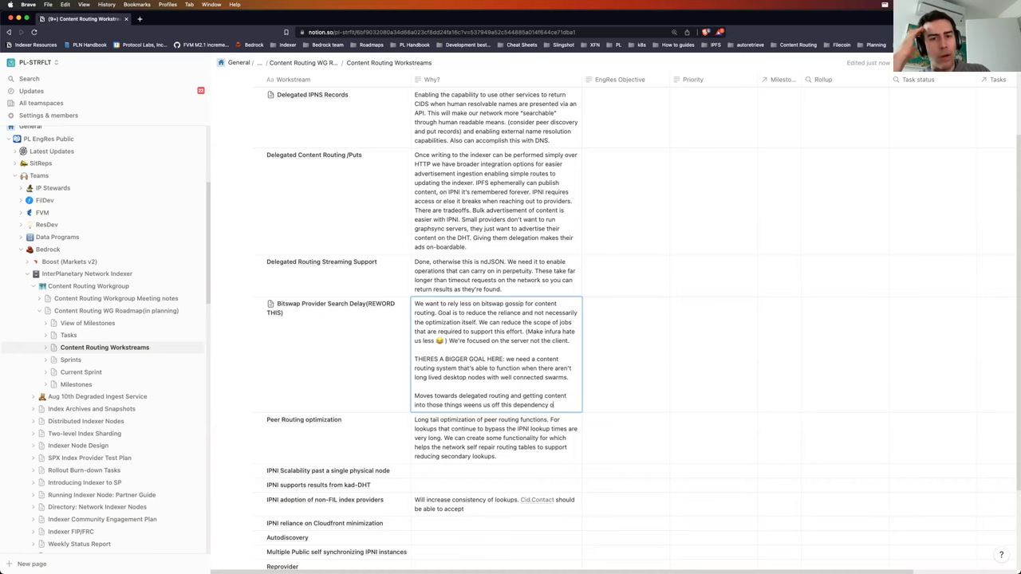
type("n well formed")
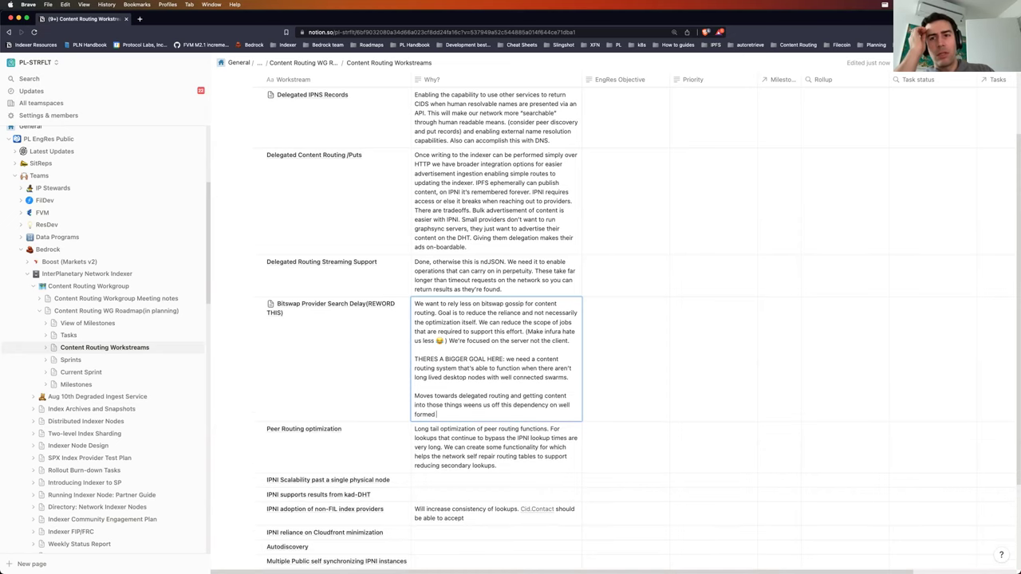
type(" bitswap mesh.")
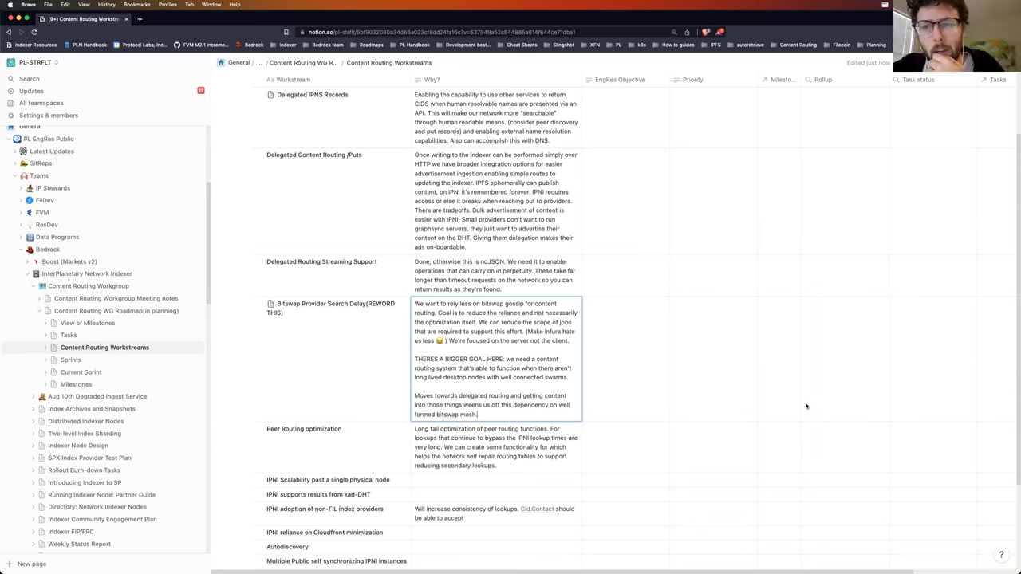
key("Escape")
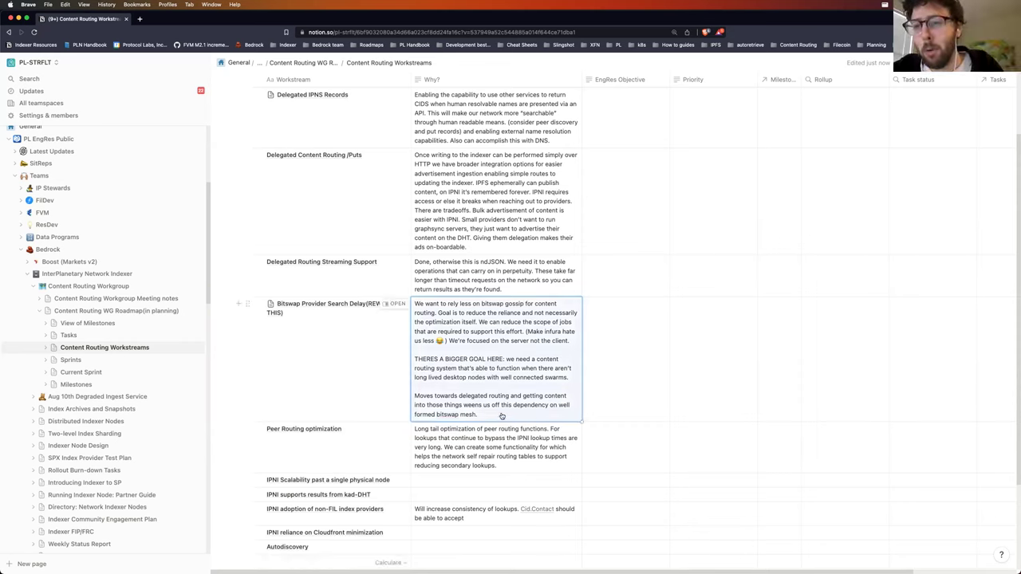
Step: Add the parenthetical that relying on bitswap for content discovery isn't delivering anyway
left_click(510, 409)
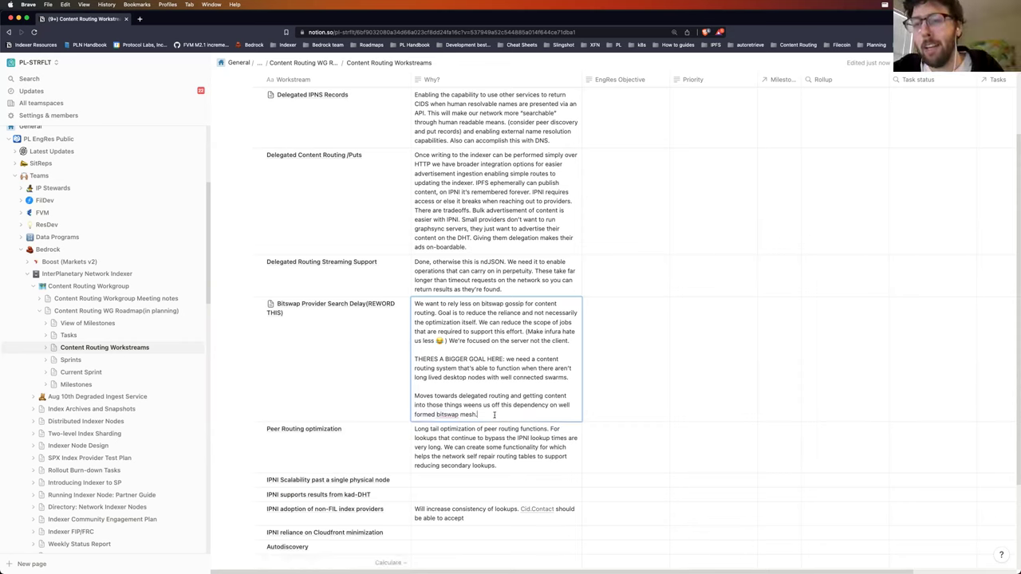
type("(in an e")
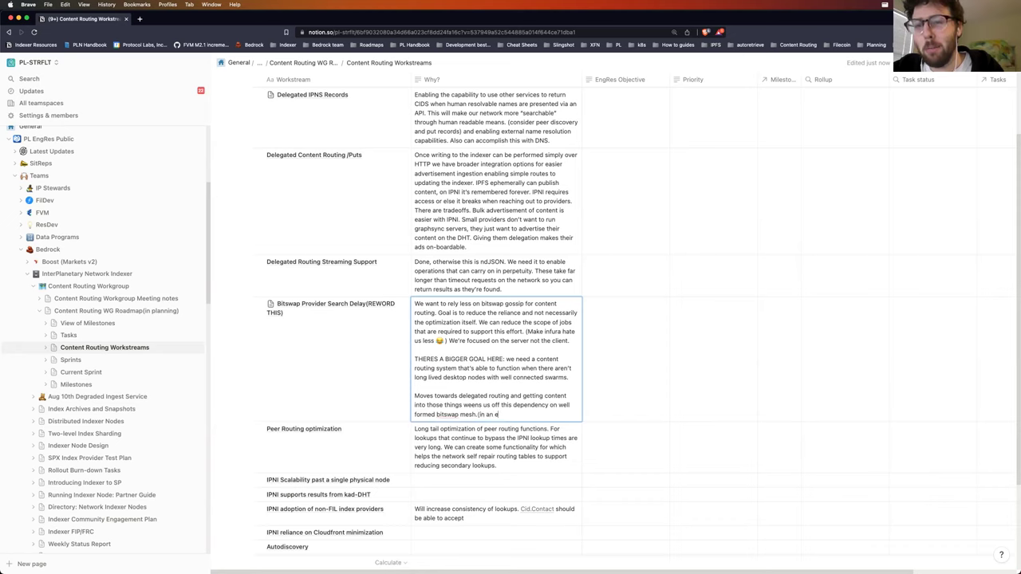
key("BackSpace")
key("BackSpace")
key("BackSpace")
key("BackSpace")
key("BackSpace")
key("BackSpace")
key("BackSpace")
type("howeve")
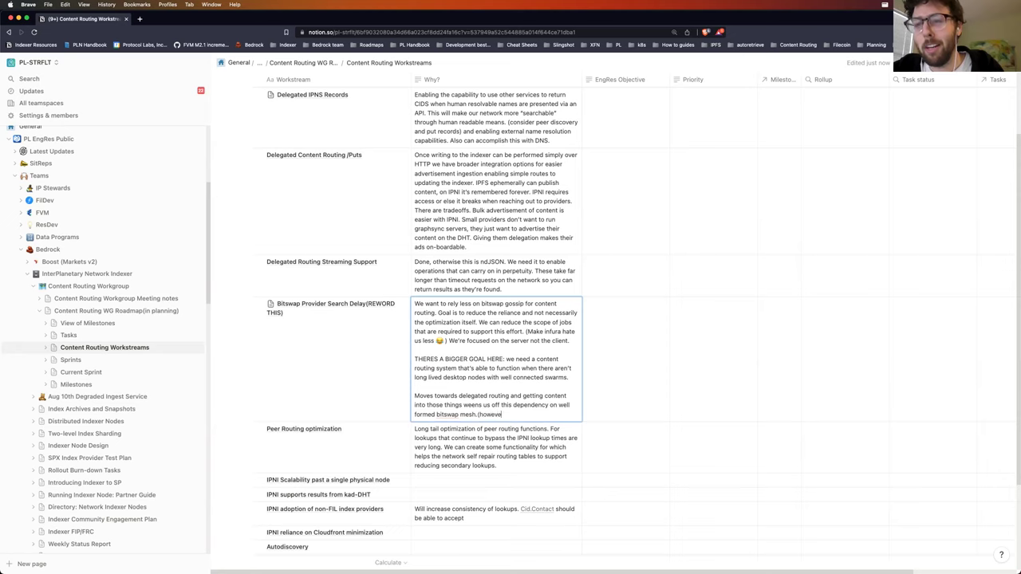
type("r, an e")
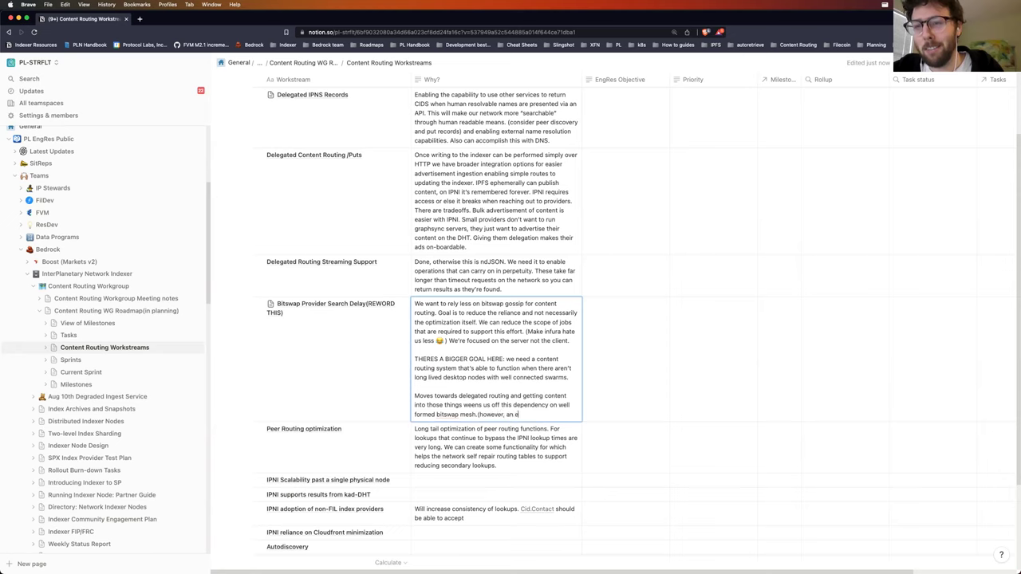
key("BackSpace")
key("BackSpace")
key("BackSpace")
key("BackSpace")
type("in an even")
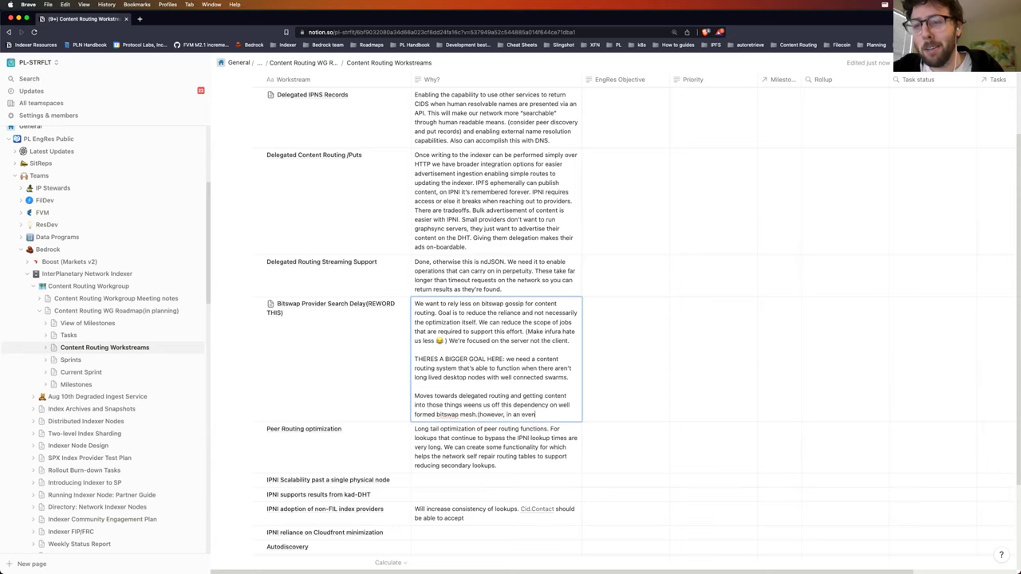
type("t you're relying on bitswap for cri")
key("BackSpace")
key("BackSpace")
type("ontent discovery you're not")
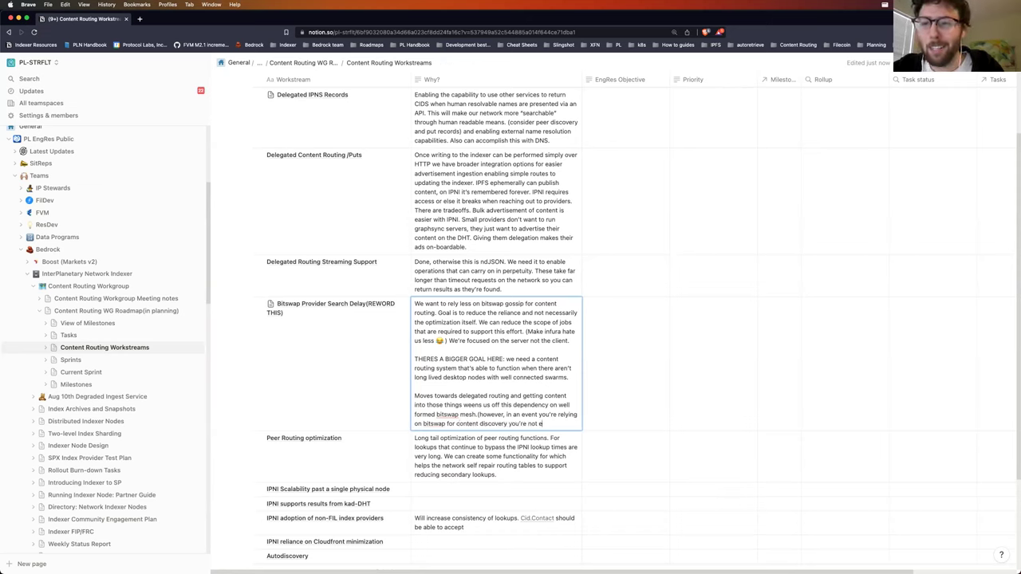
type(" actually gettin")
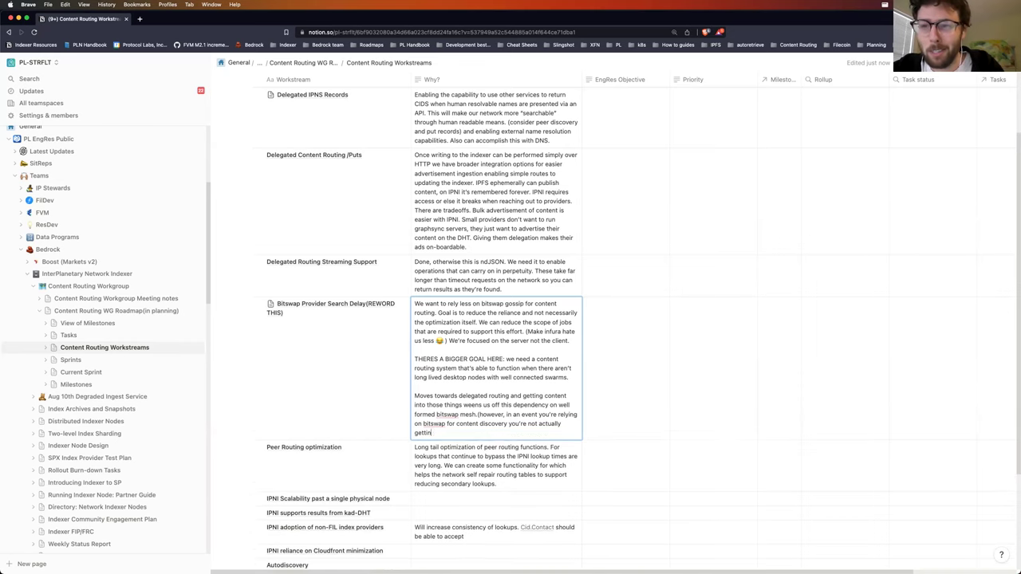
type("g that anyhow")
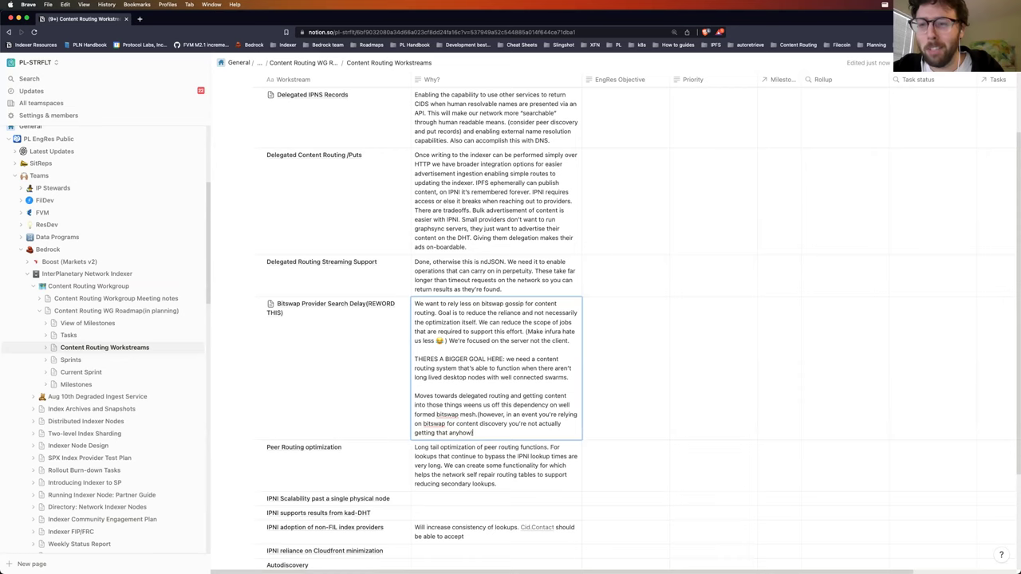
type(")")
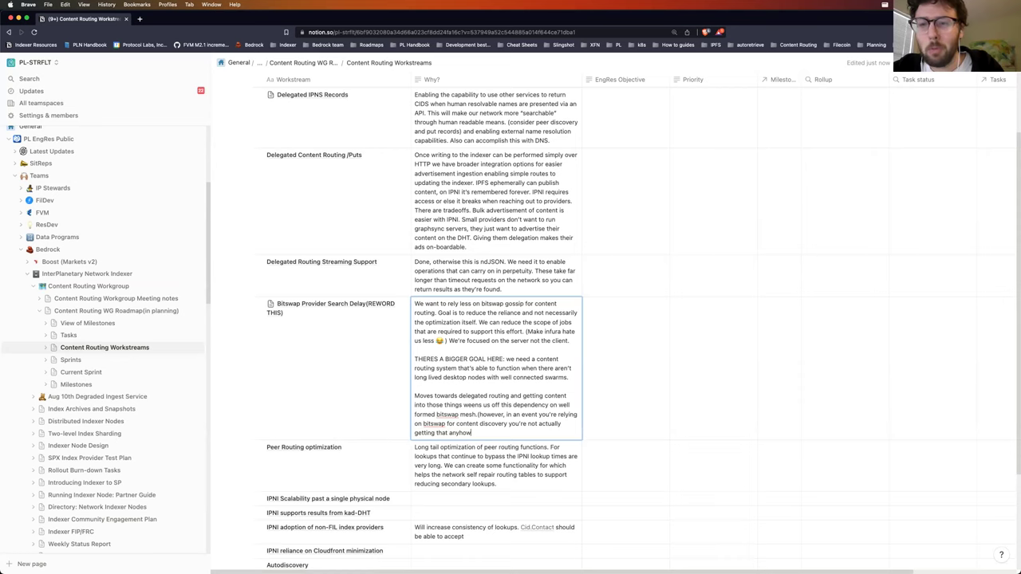
type(" a bit of bum")
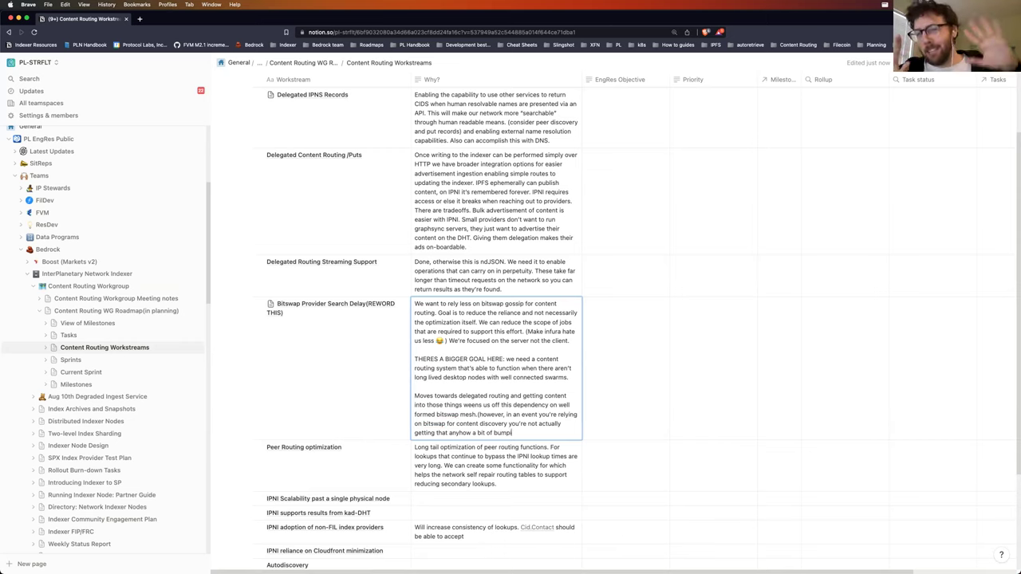
type("ping into the r")
type("ode).")
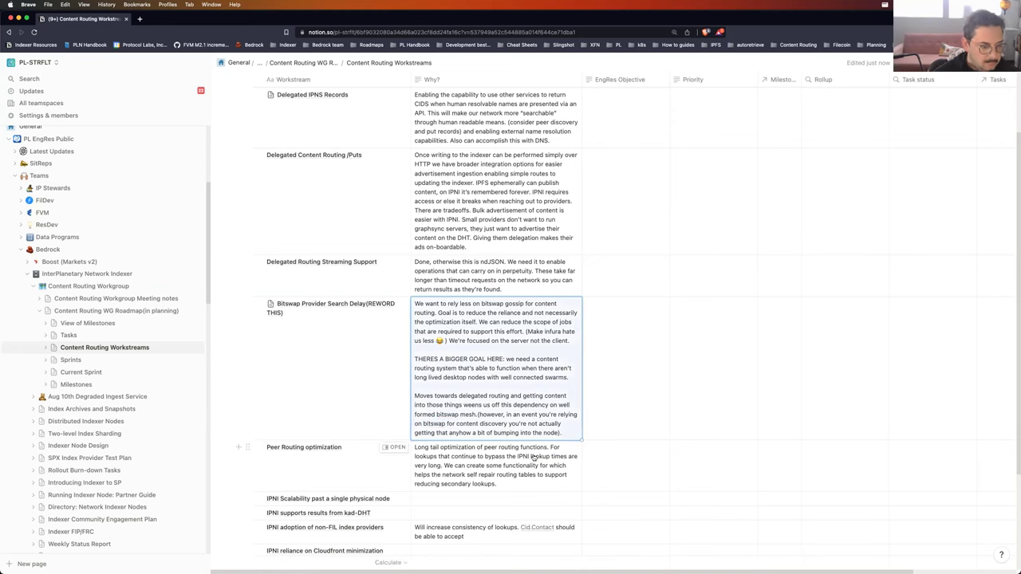
Step: Scroll the Workstreams table down to show the Reprovider row and the New row
scroll(522, 467, "down", 3)
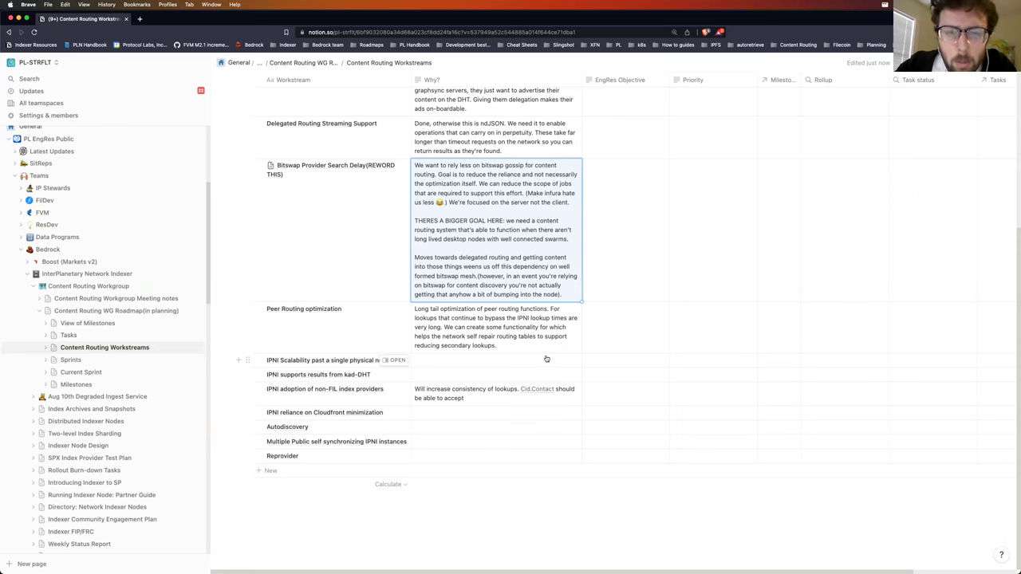
Step: Place the caret at the end of the Peer Routing optimization Why? text to add a parenthetical note
left_click(510, 341)
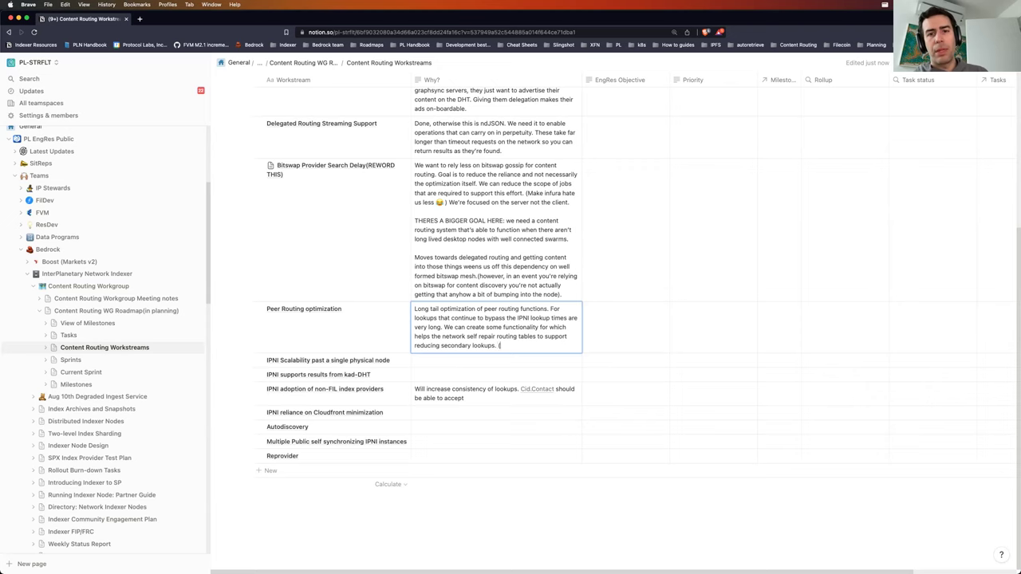
Step: Add to the Peer Routing Why? the question of running kubo without a DHT, with peer routing as one way
type("Is there a way")
type(" to run a kubo node")
type(" without a D")
type("HT in it")
type(").")
type(" - c")
type("ne way to do this is peer r")
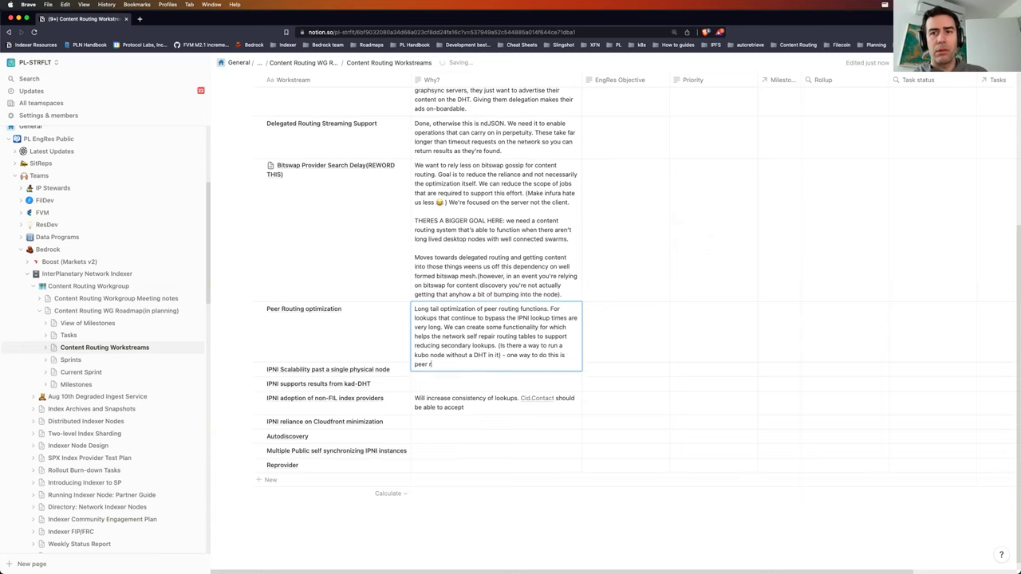
type("outing.")
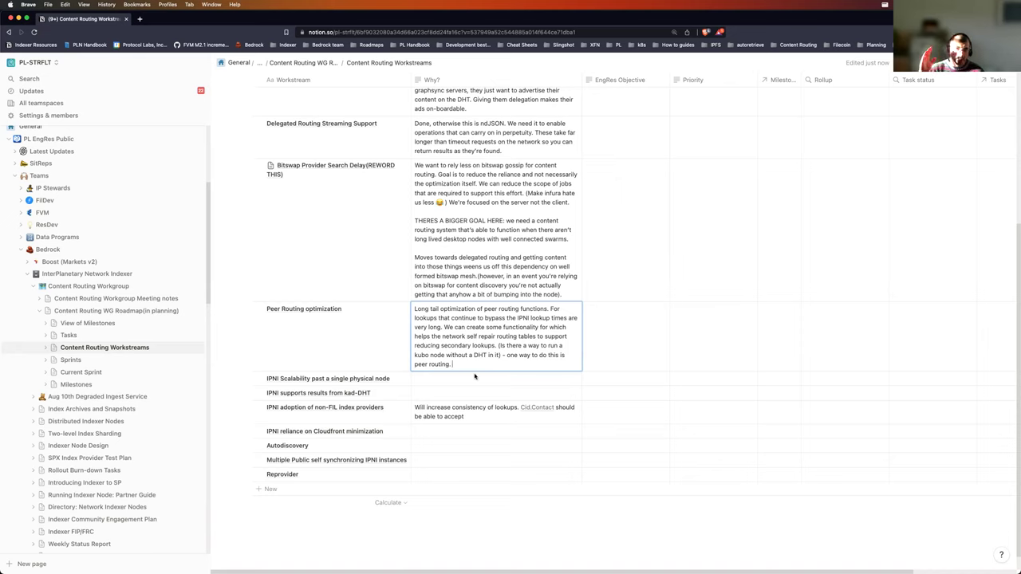
type("Peer")
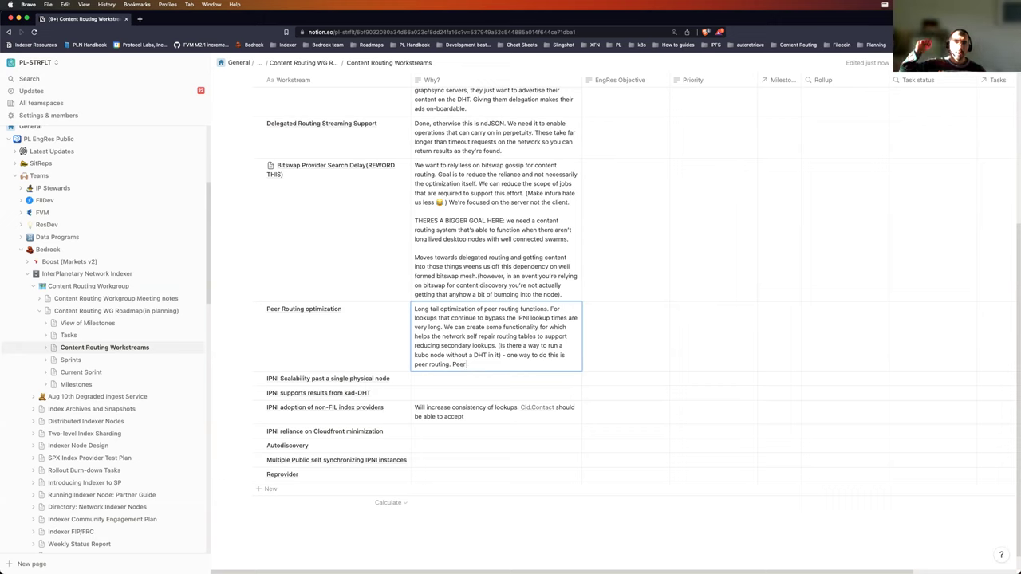
type(" routing, interface libp2p mappin")
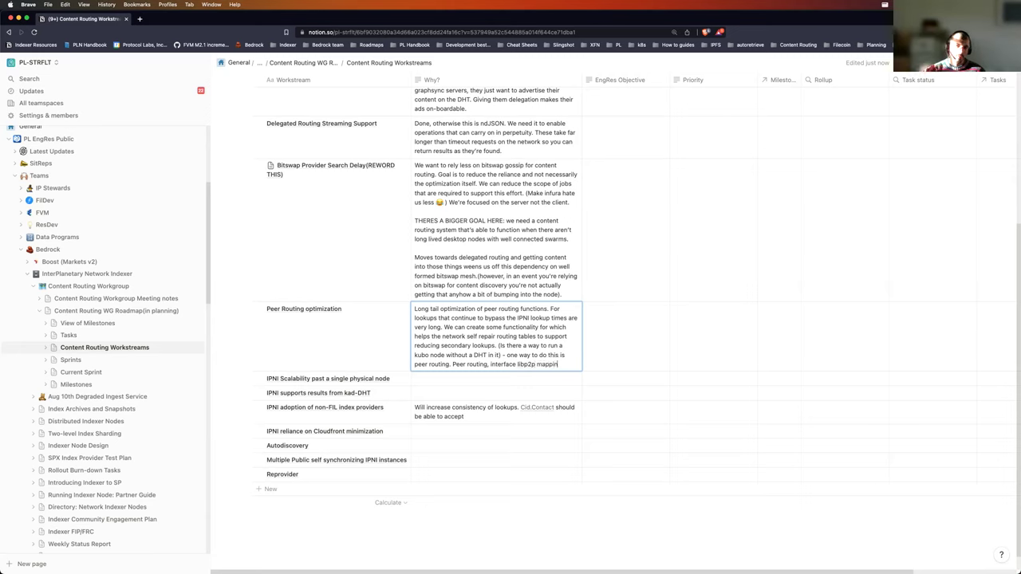
type("g peerID to add")
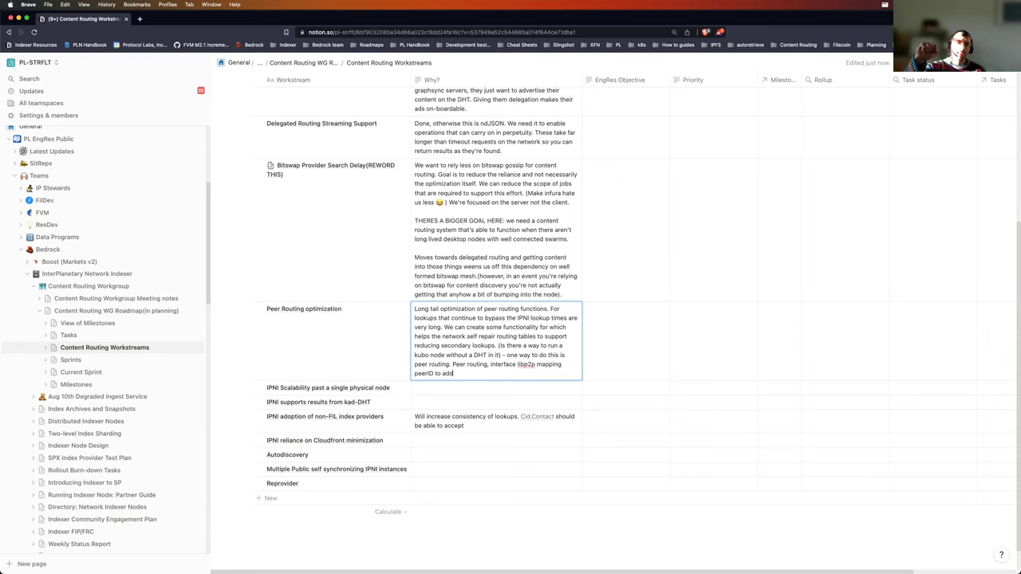
type("ress, vs")
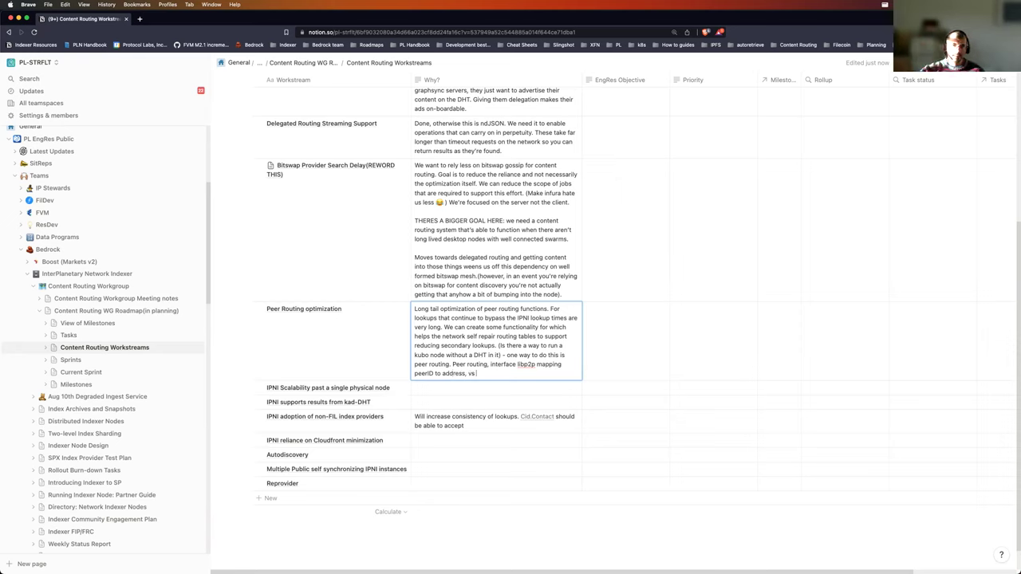
type(" roots of")
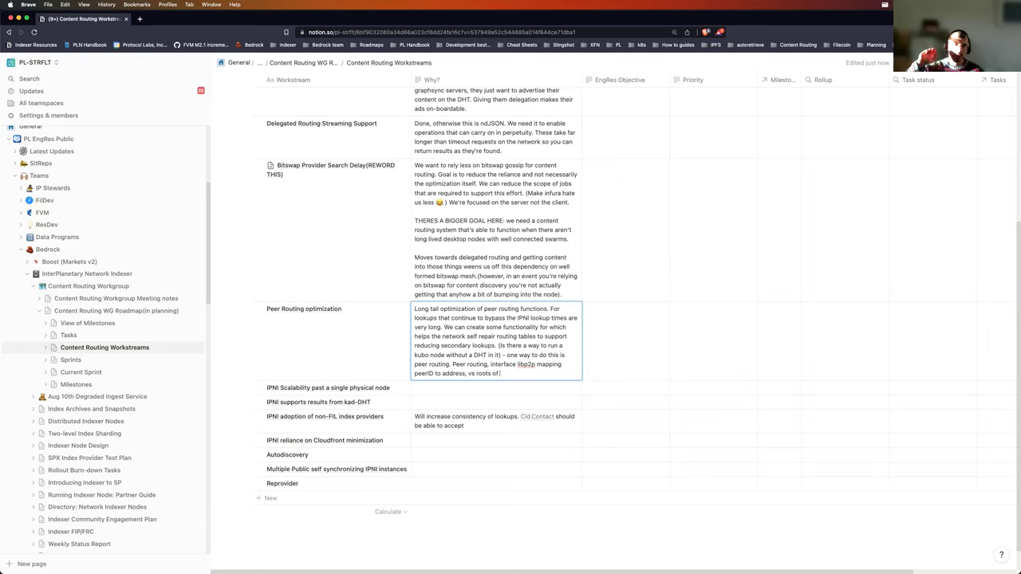
type(" DAG being")
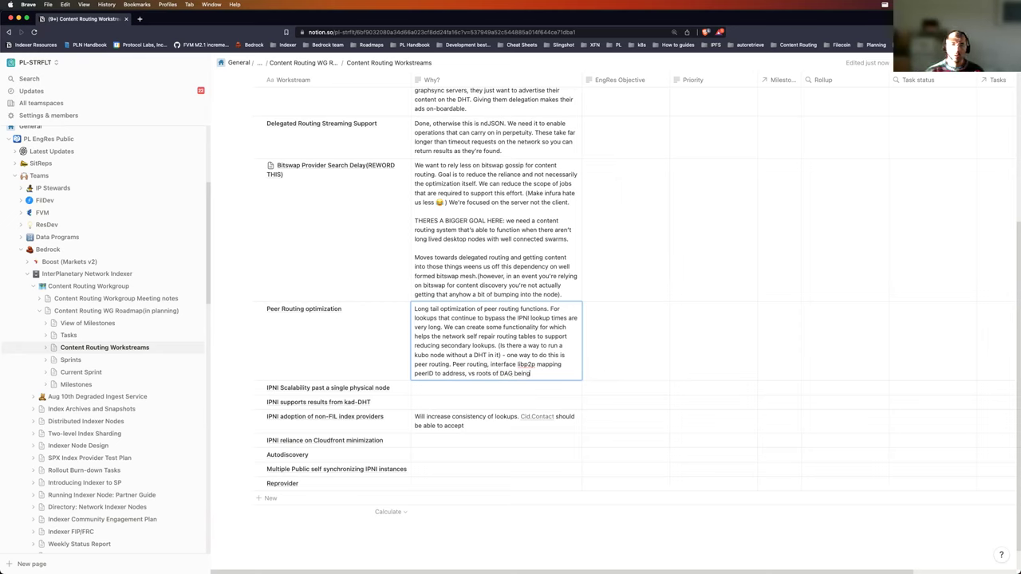
type(" advertised and CID")
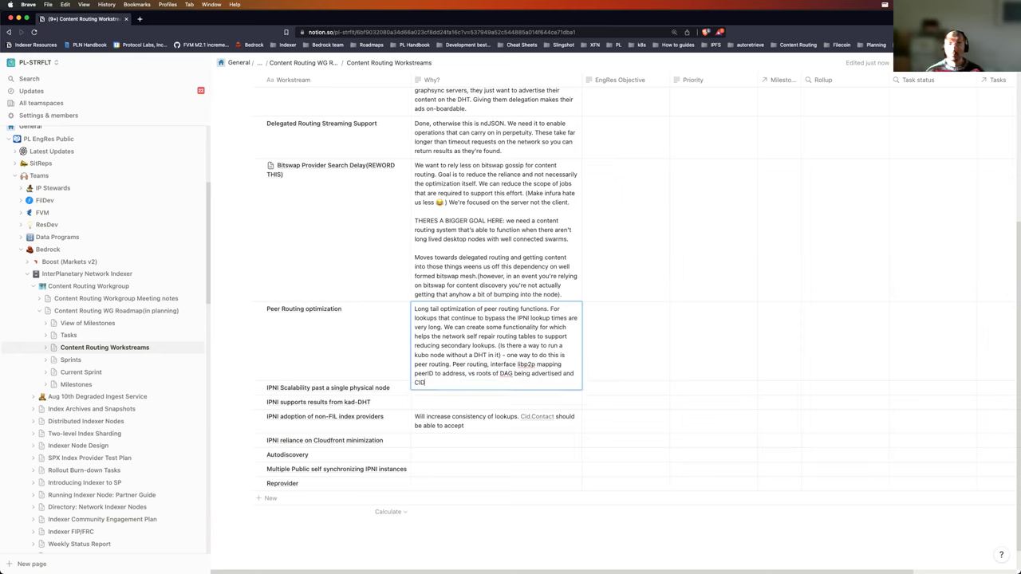
type("'s below the root")
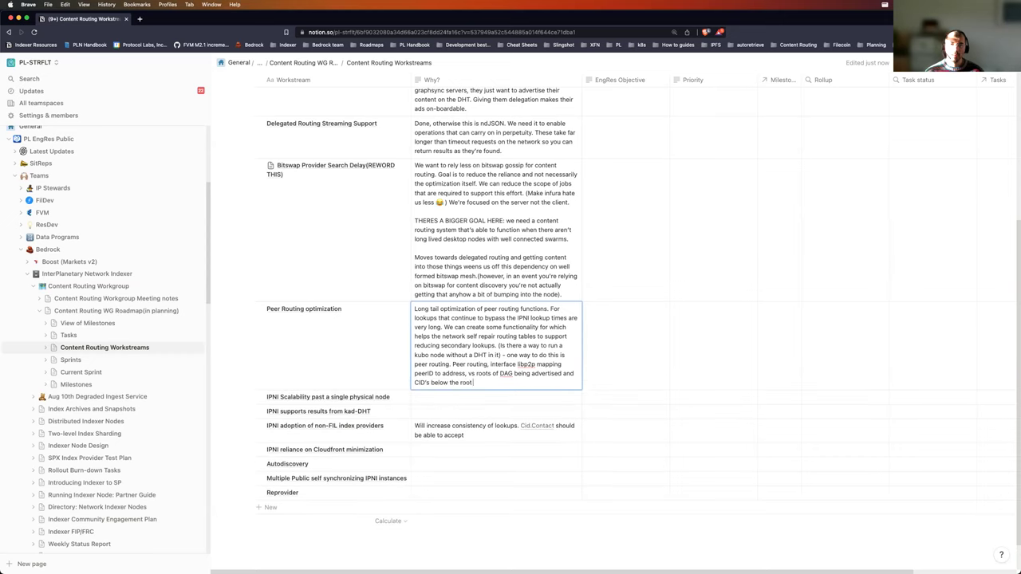
type(" are discoverab")
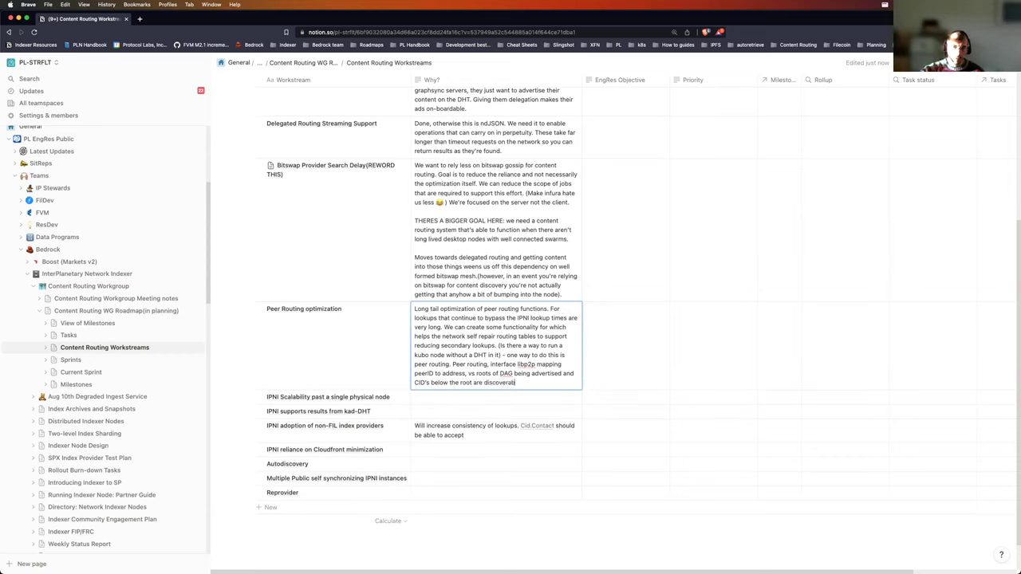
type("le via bits")
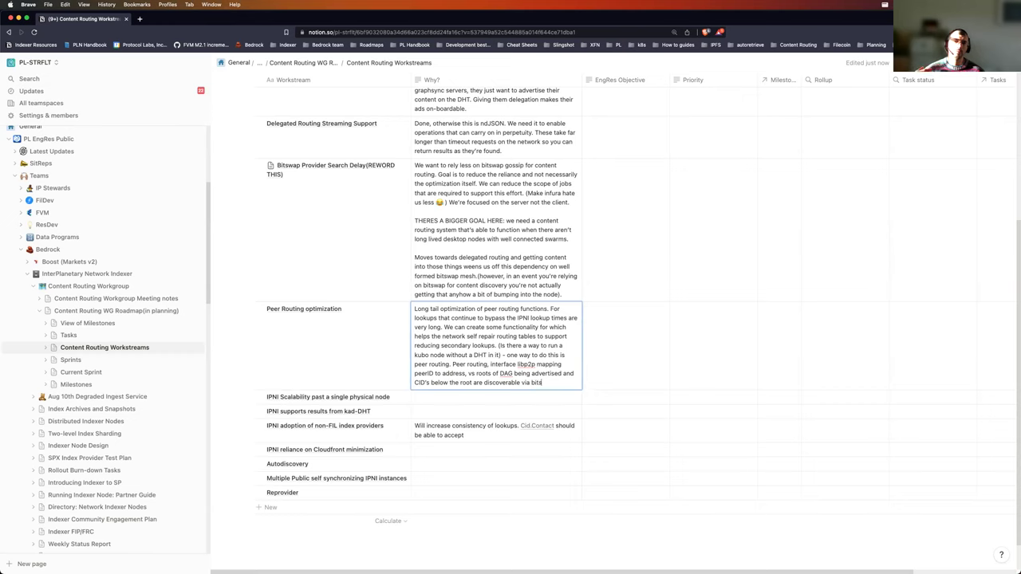
type("wap spam a")
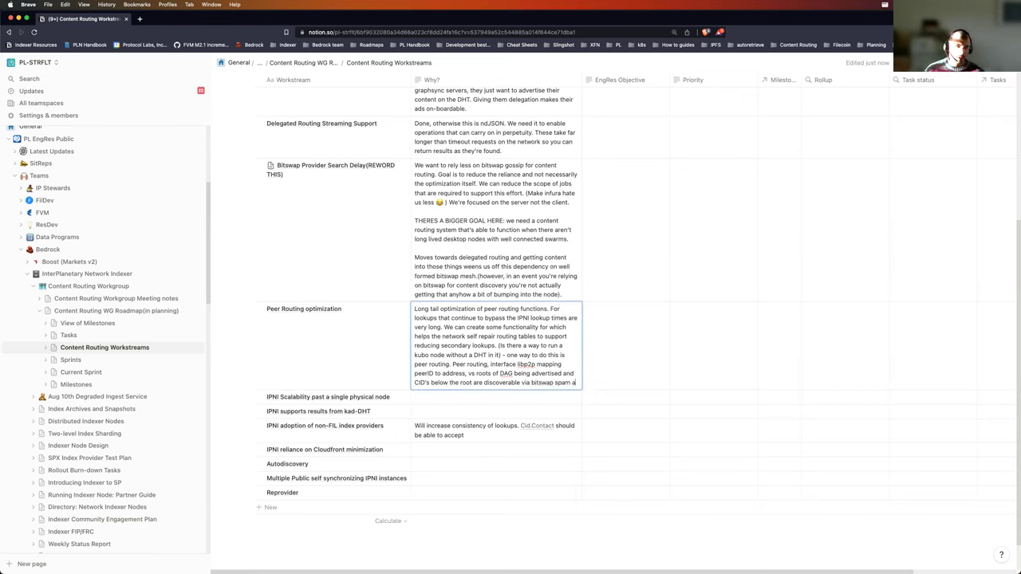
type("nd not discoverable")
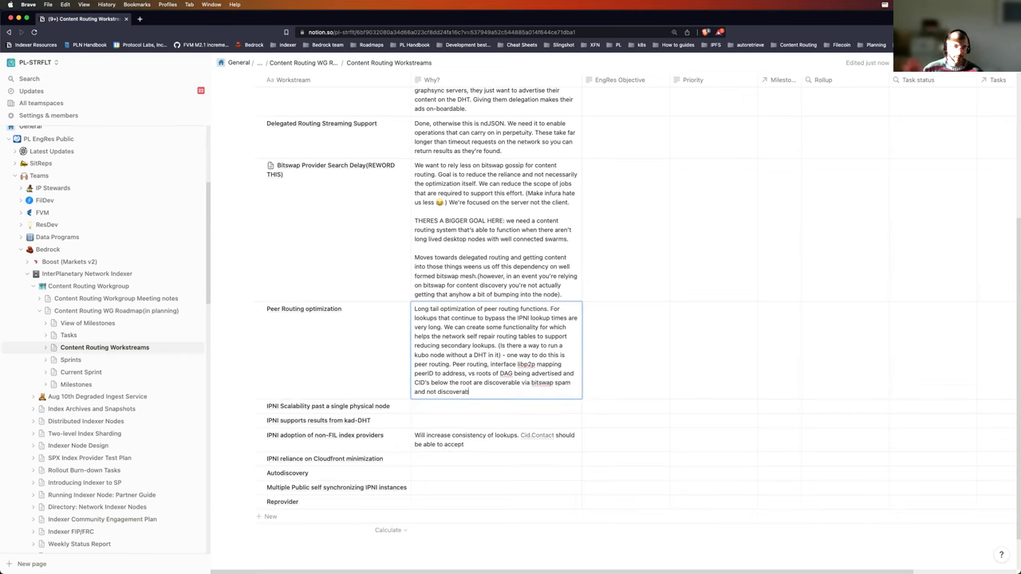
type(" by IP")
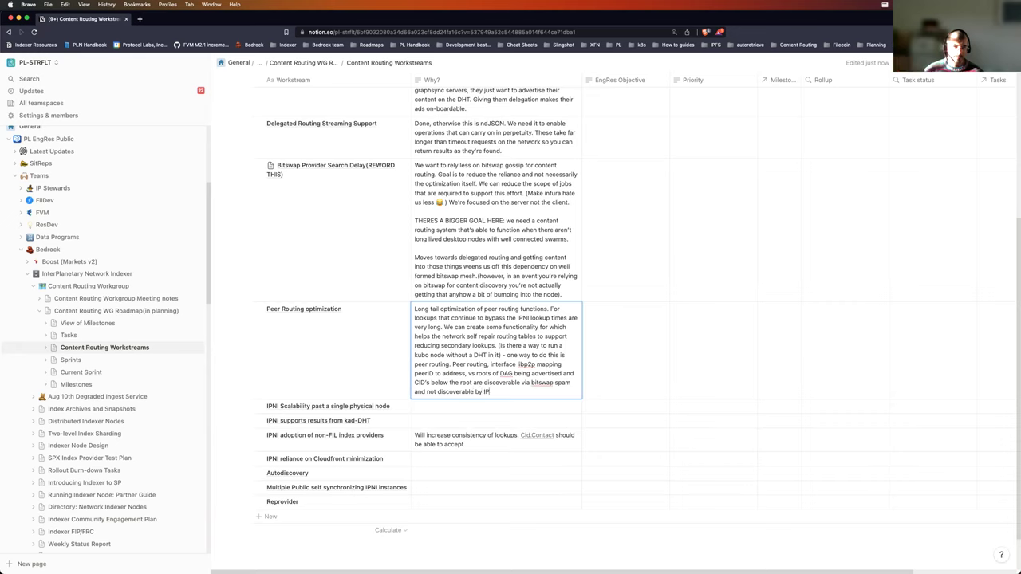
type("NI and DHT.")
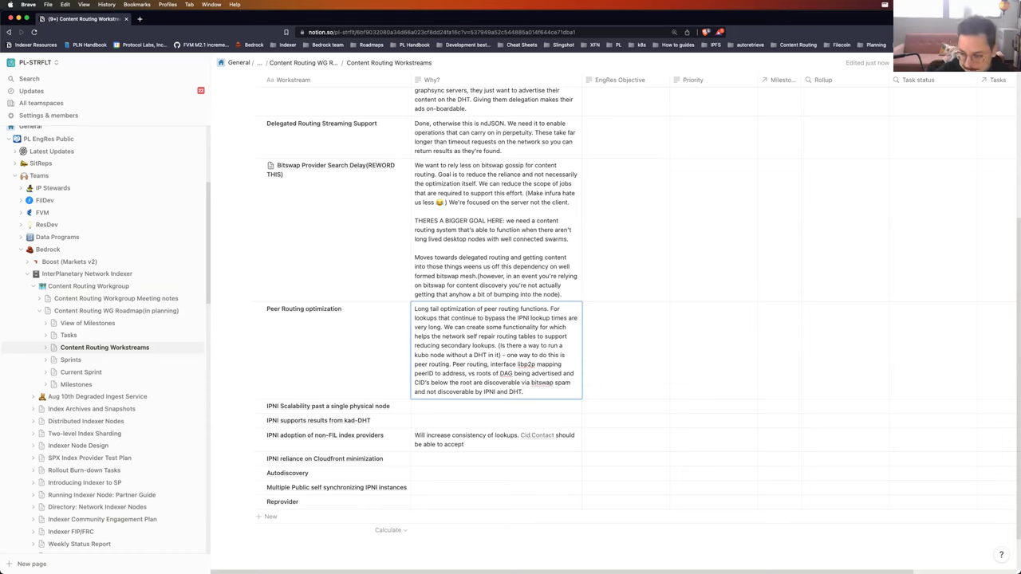
Step: Write the Cloudfront row's Why?: 'Not just to minimize reliance on cloudfront, is decentralization and reduction of centralized trust in us.'
key("Escape")
left_click(451, 461)
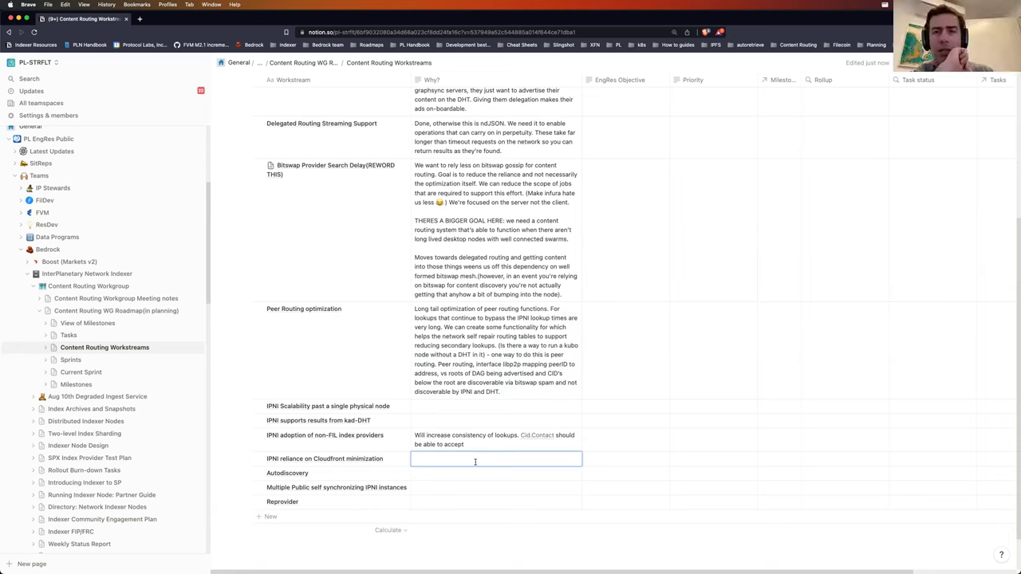
type("Not just to minimize reliance on cloudfront, goa")
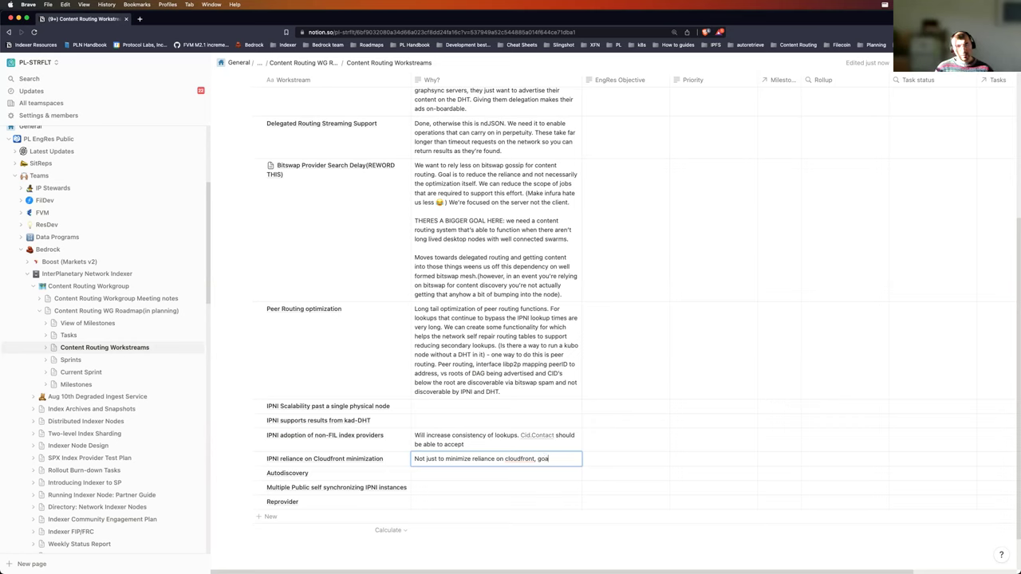
type("is decentra")
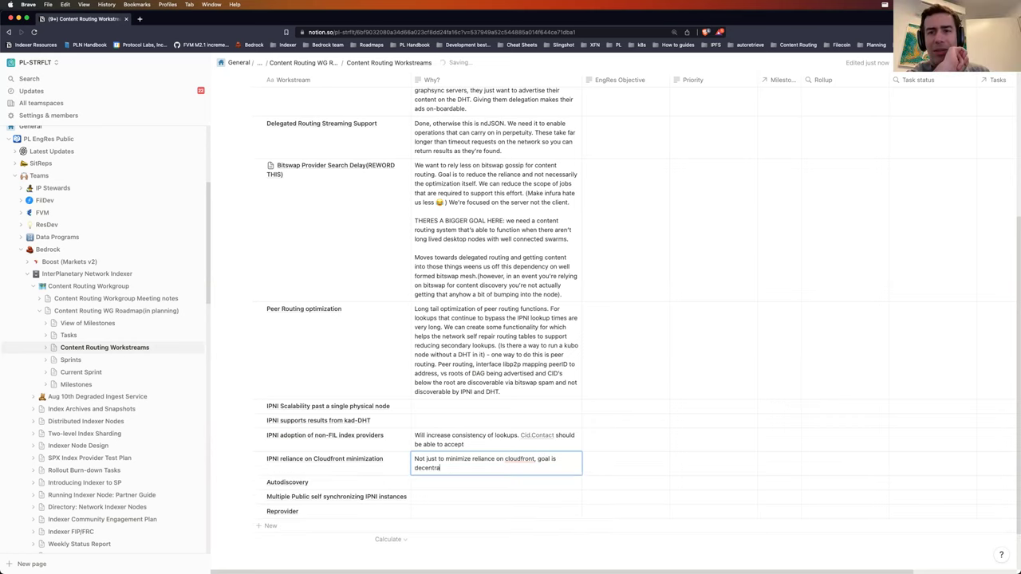
type("lization and reduction of ")
type("centra")
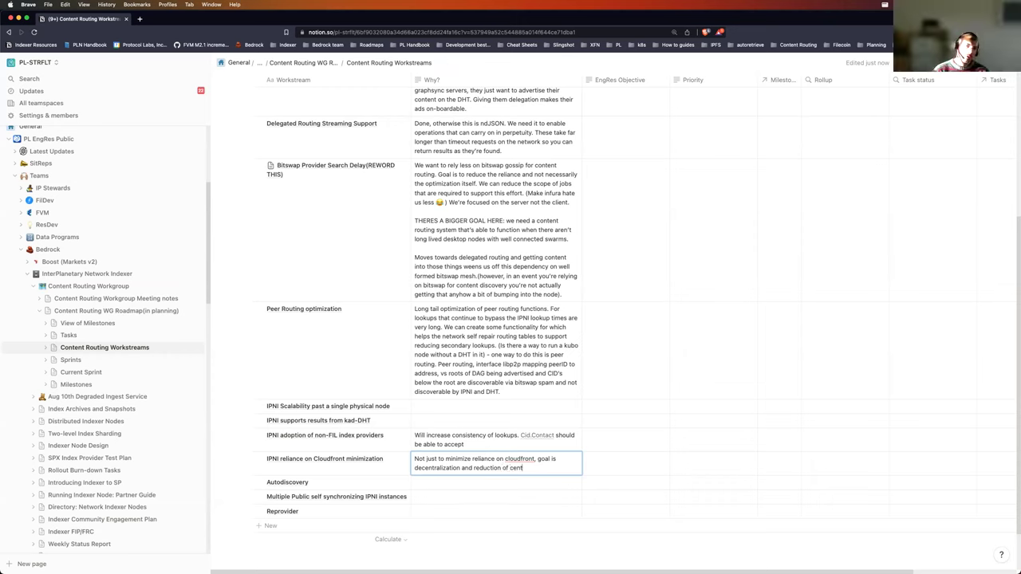
type("lized trus")
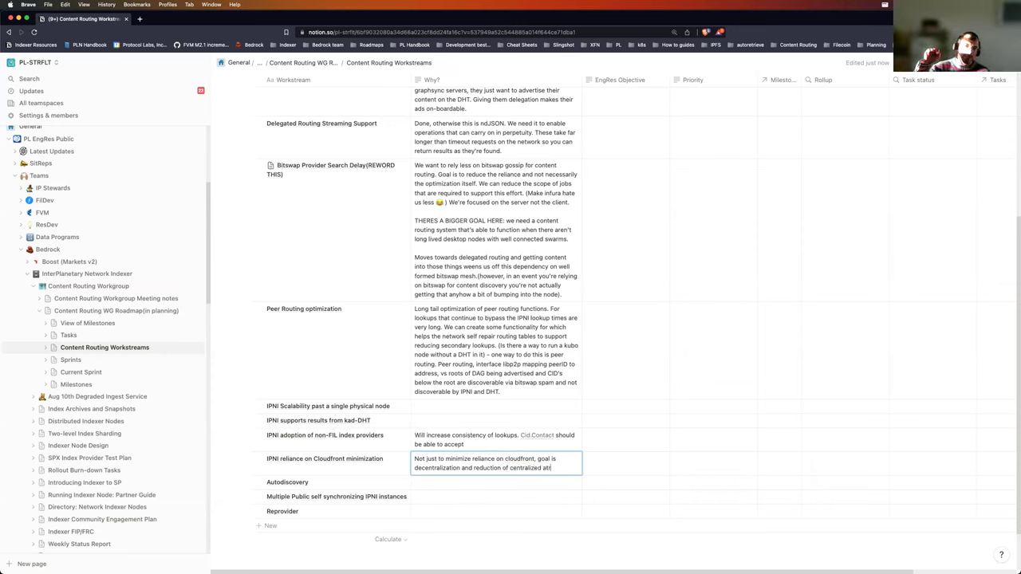
type("t in us")
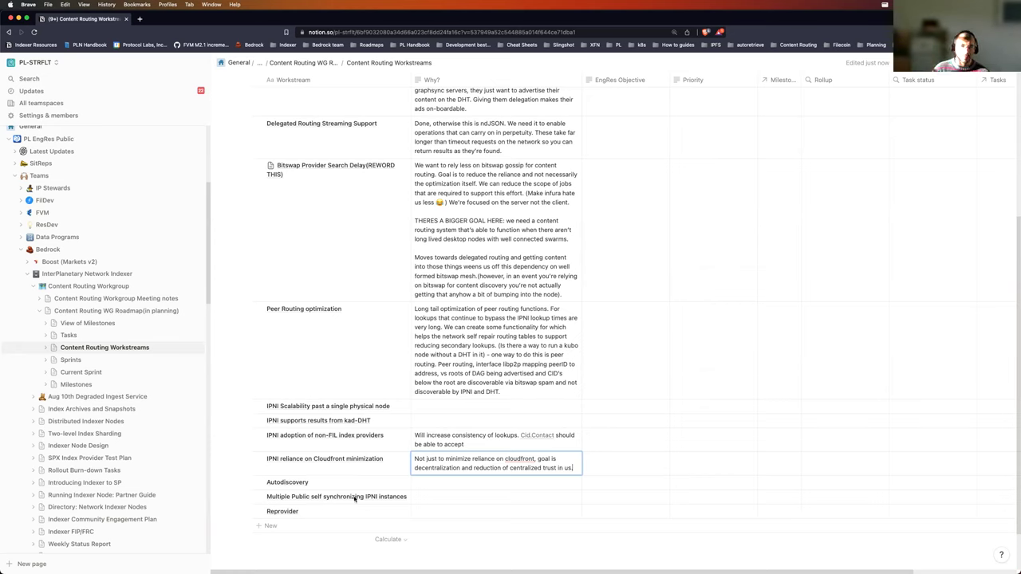
type(".")
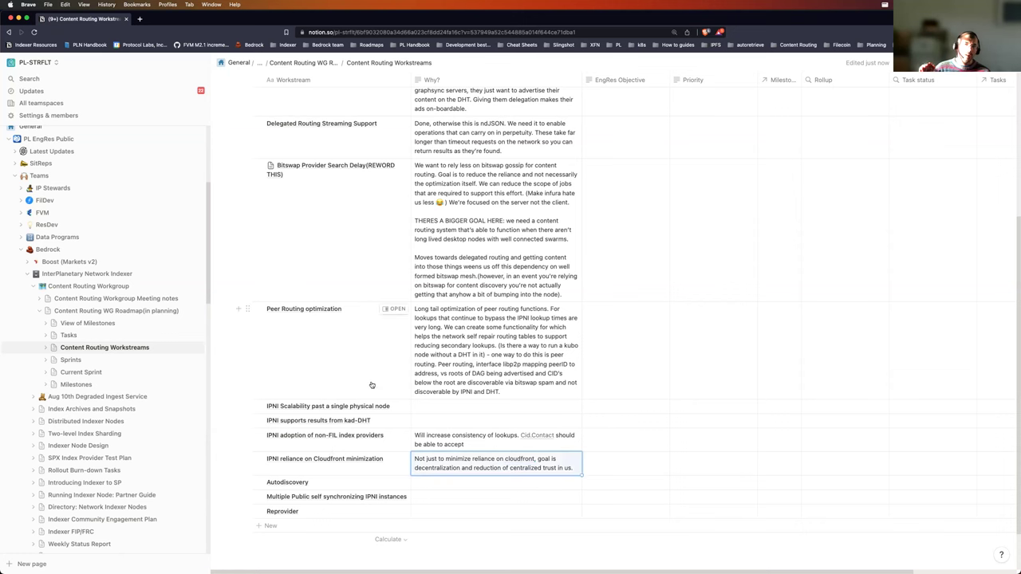
Step: Add a new table row named 'IPNI decentralization/Federation'
scroll(367, 401, "up", 4)
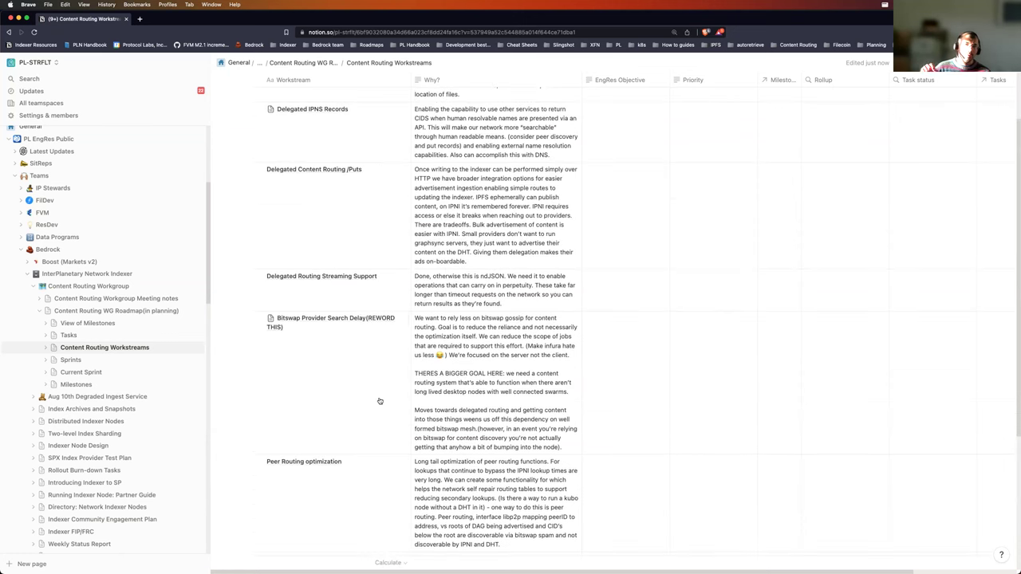
scroll(379, 401, "up", 2)
scroll(351, 438, "down", 7)
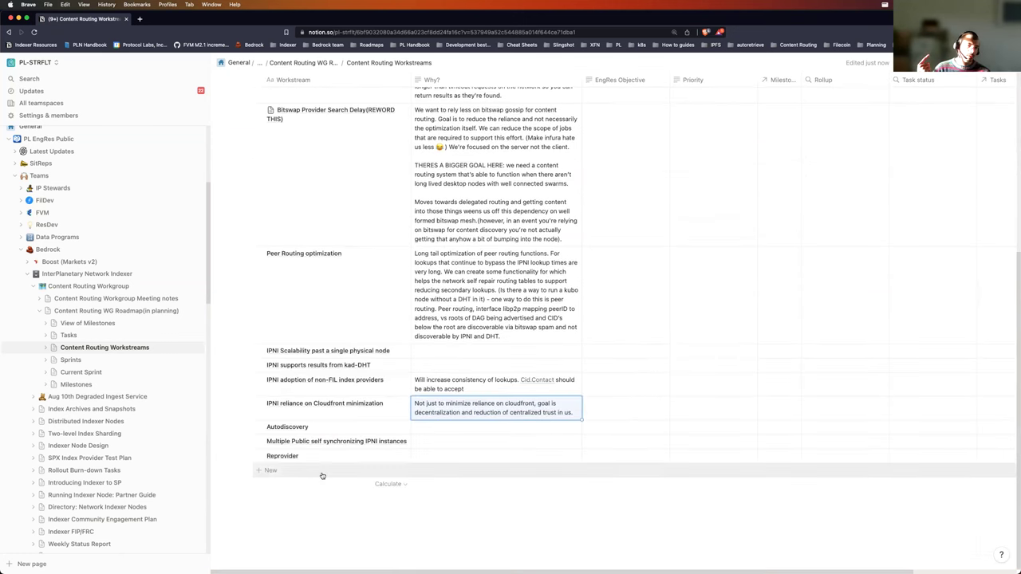
left_click(321, 472)
type("IPNI decentraliz")
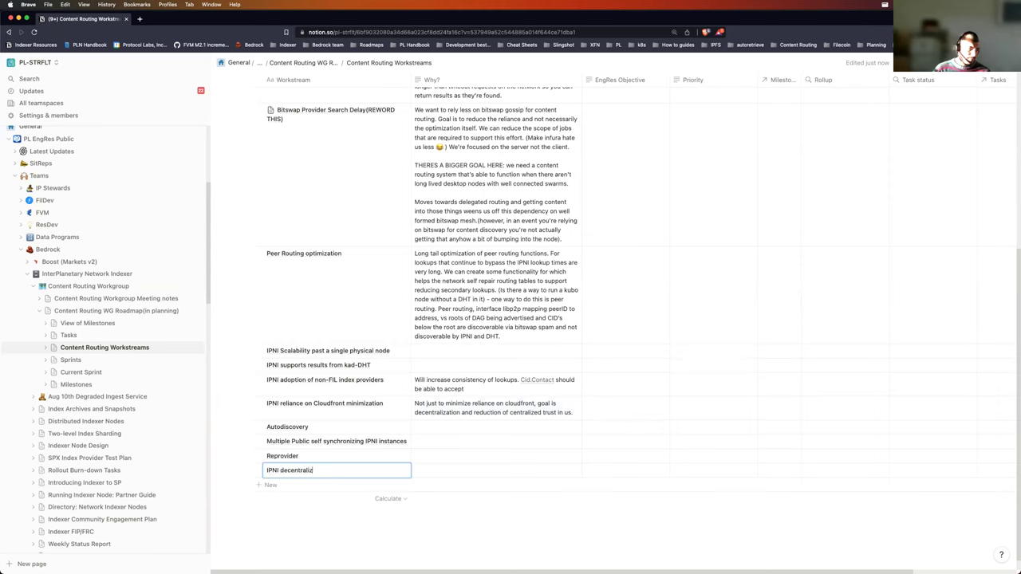
type("ation/Federation")
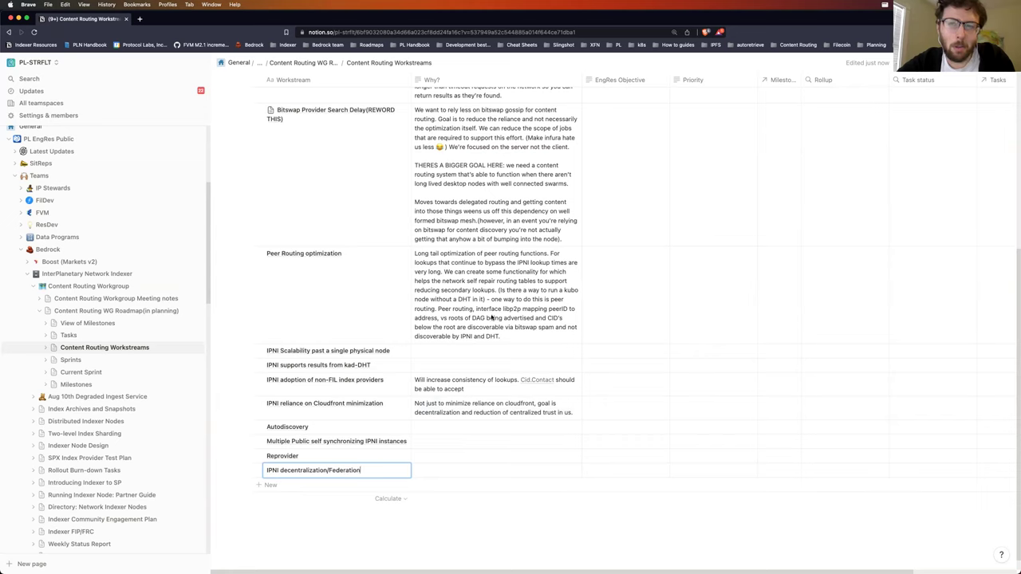
Step: Move the decentralization reasoning from the Cloudfront row's Why? into the Federation row's Why?
left_click(574, 414)
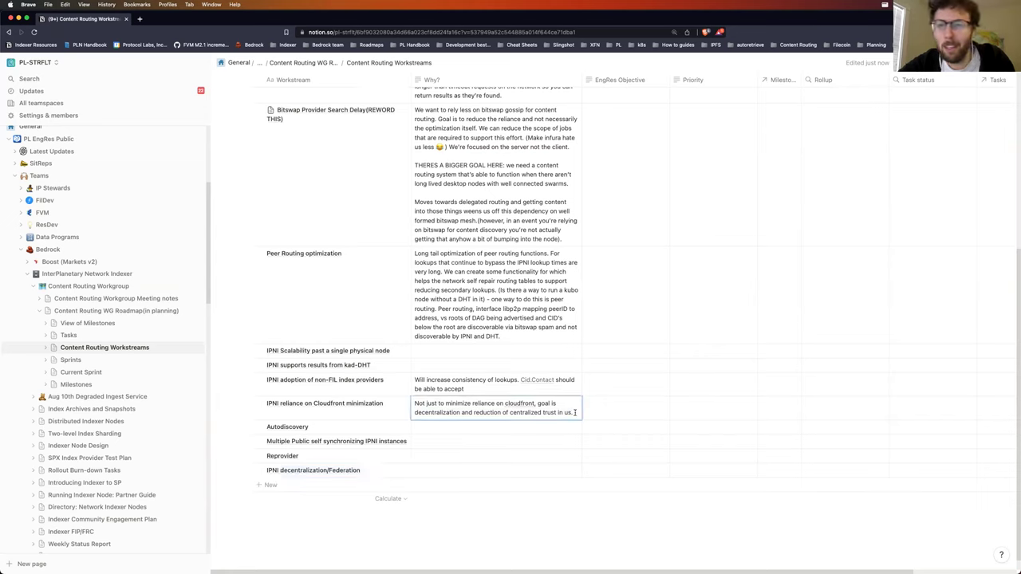
left_click_drag(575, 414, 413, 404)
key("super+c")
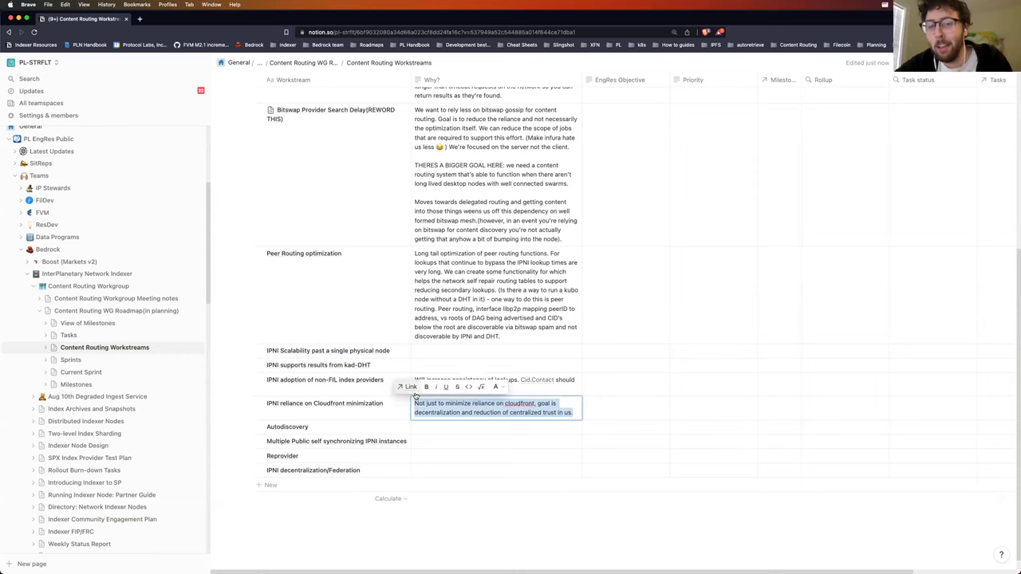
key("BackSpace")
left_click(444, 461)
key("super+v")
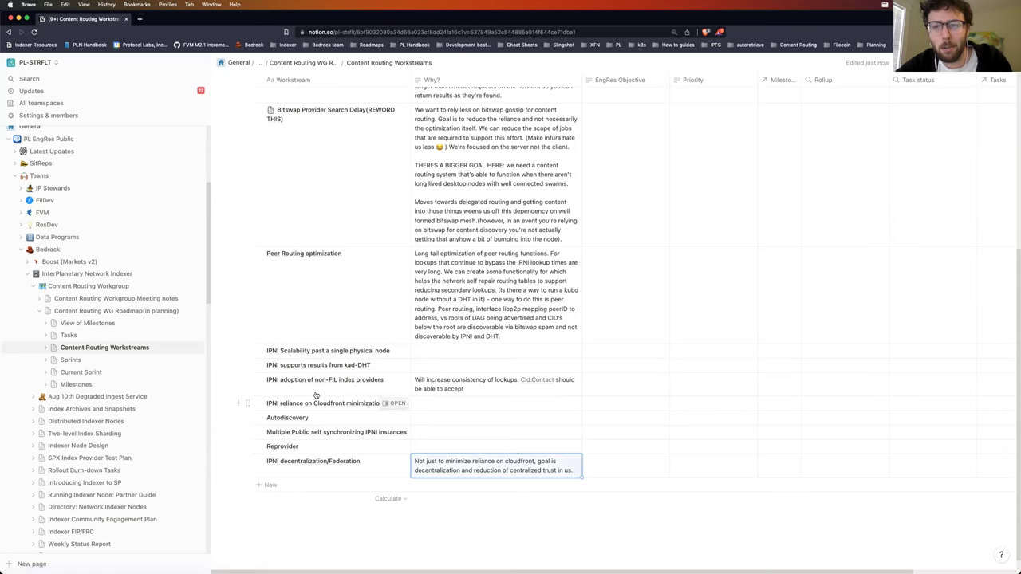
Step: Delete the Cloudfront minimization row and add reducing costs, internal dependency and increasing network resiliency to the Federation Why?
left_click(247, 403)
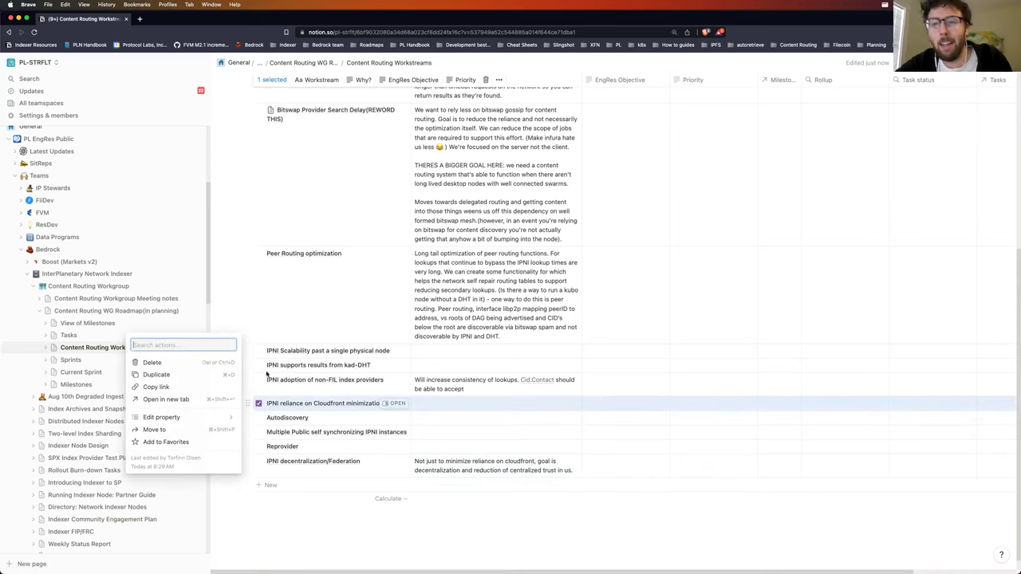
key("Delete")
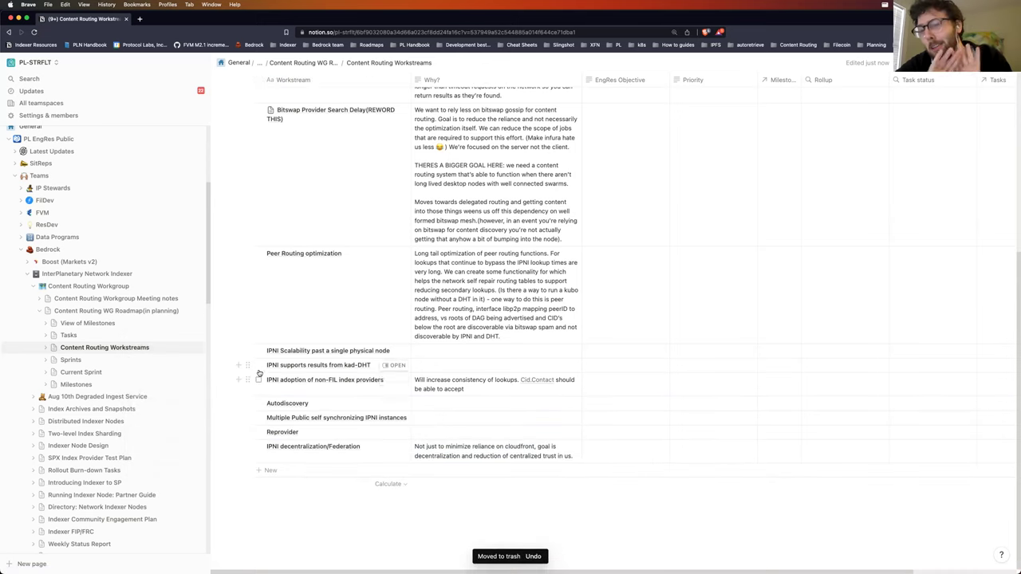
left_click(576, 458)
type("Red")
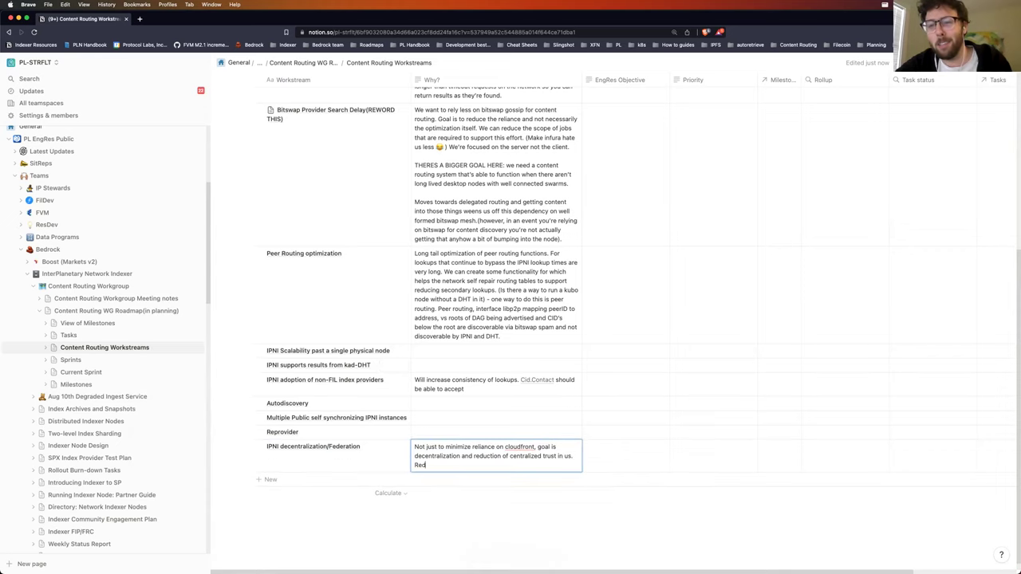
type("ucing costs, reducing depend")
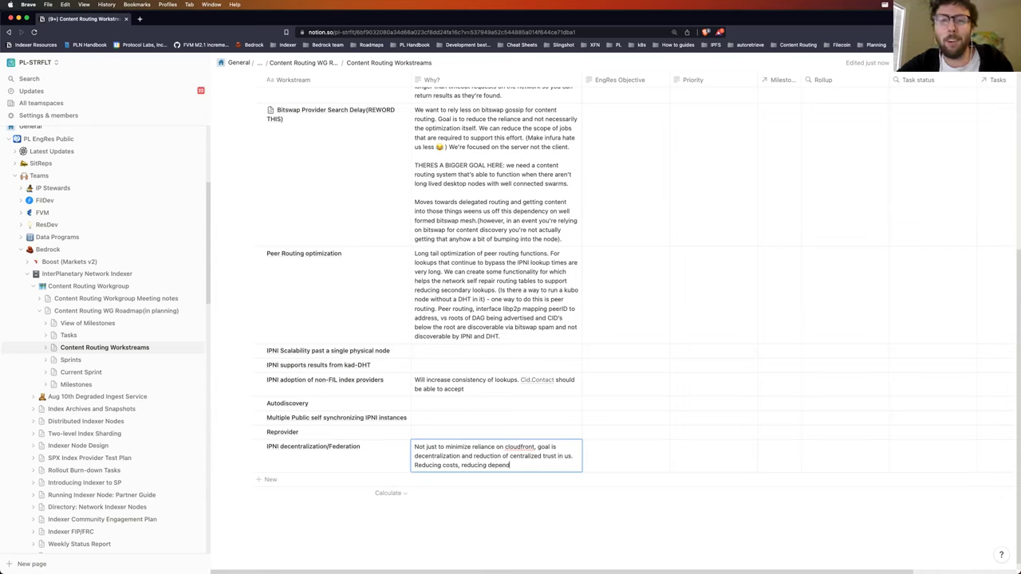
type("ency on our i")
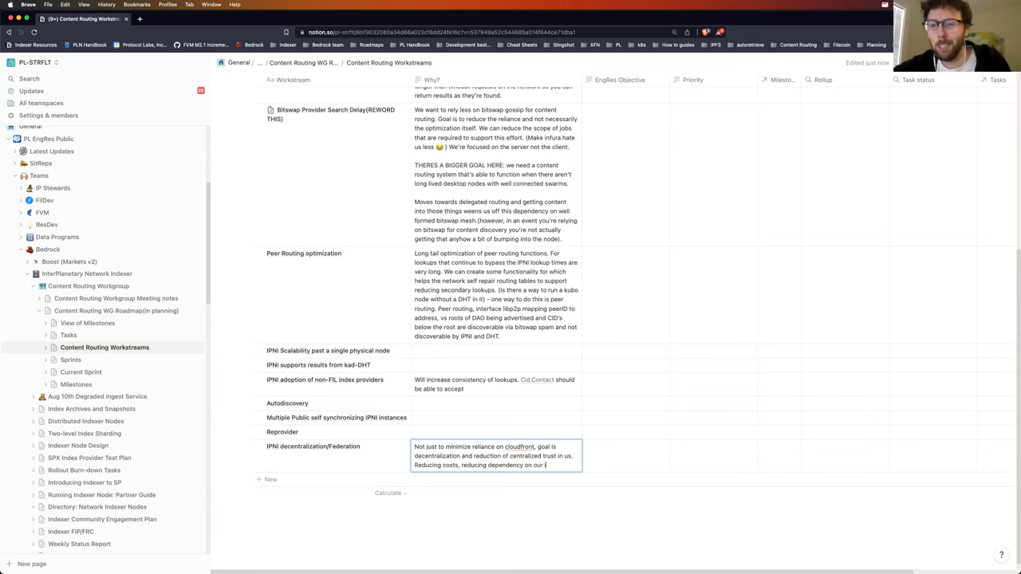
type("nternal resources.")
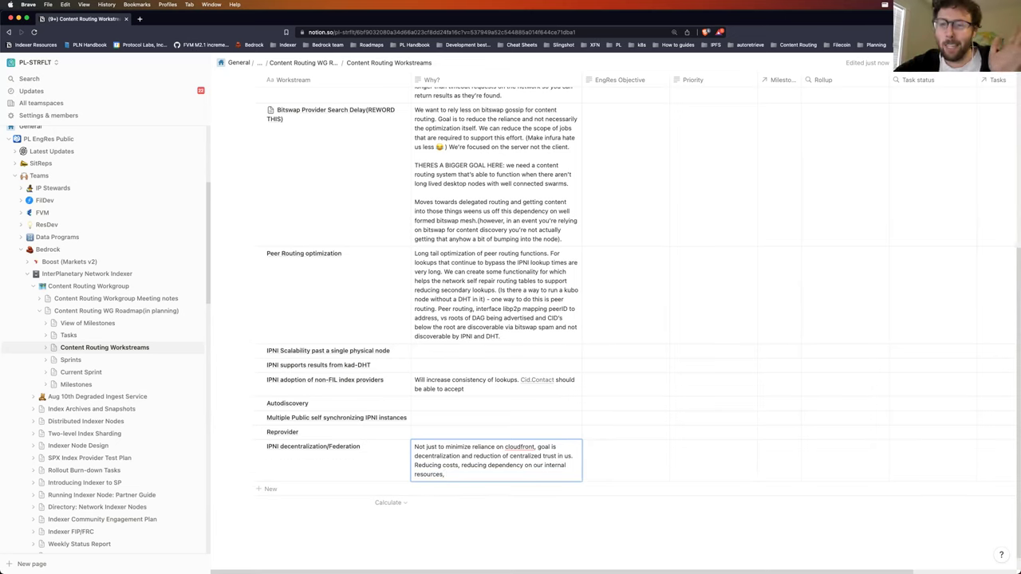
type(" increasing network")
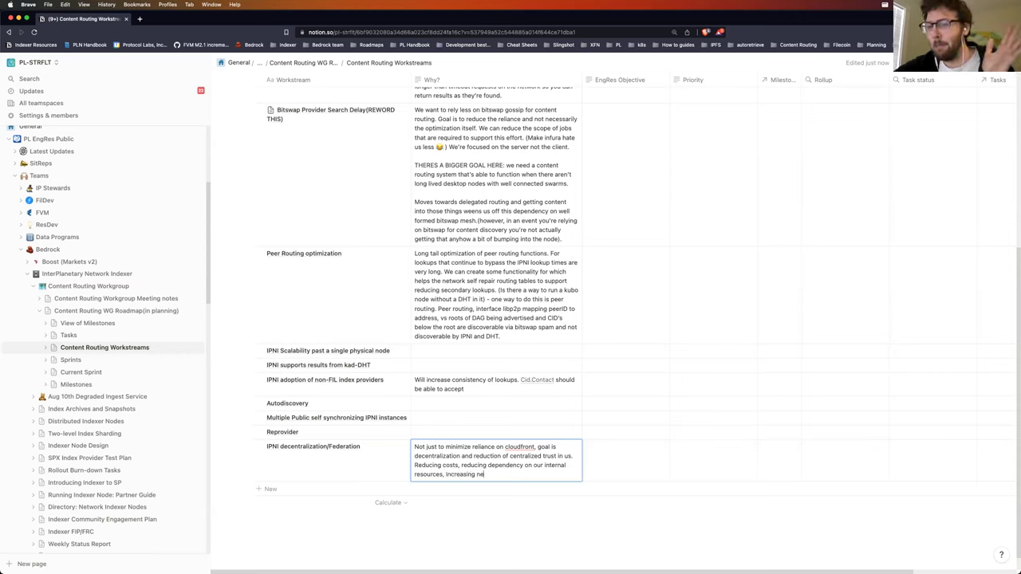
key("BackSpace")
key("BackSpace")
key("BackSpace")
type("ork resiliency.")
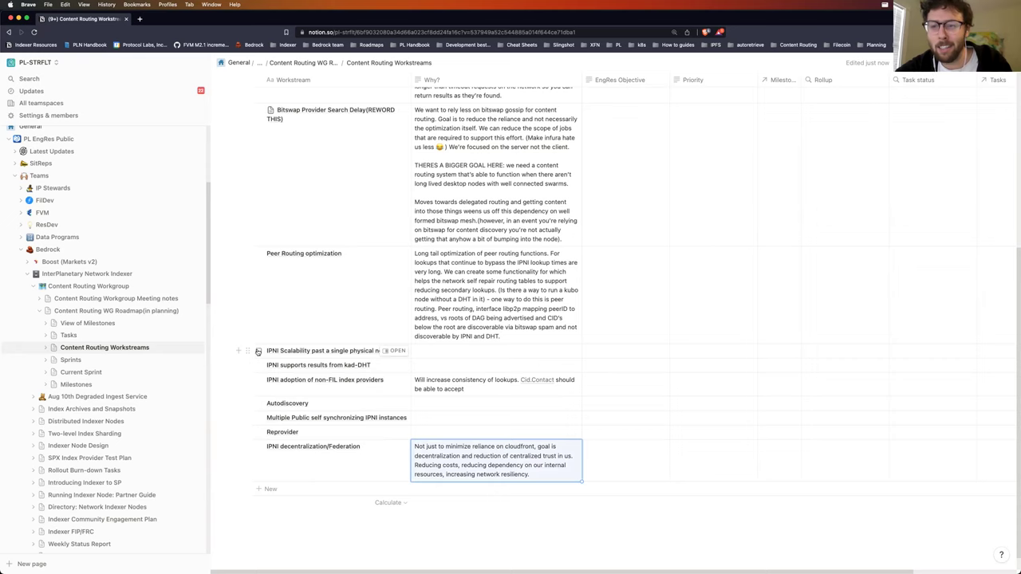
Step: Delete the IPNI Scalability past a single physical node row
left_click(257, 352)
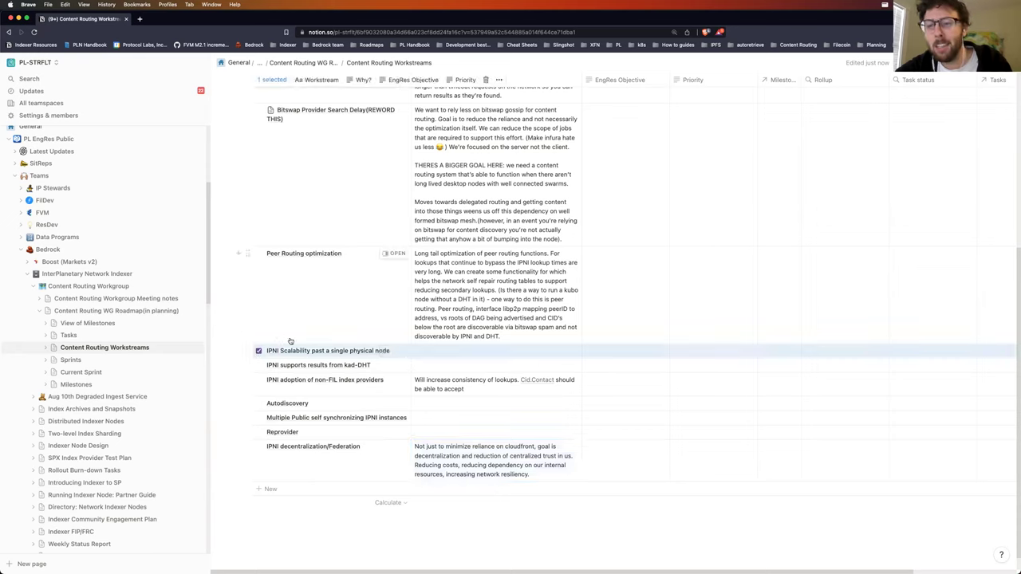
key("BackSpace")
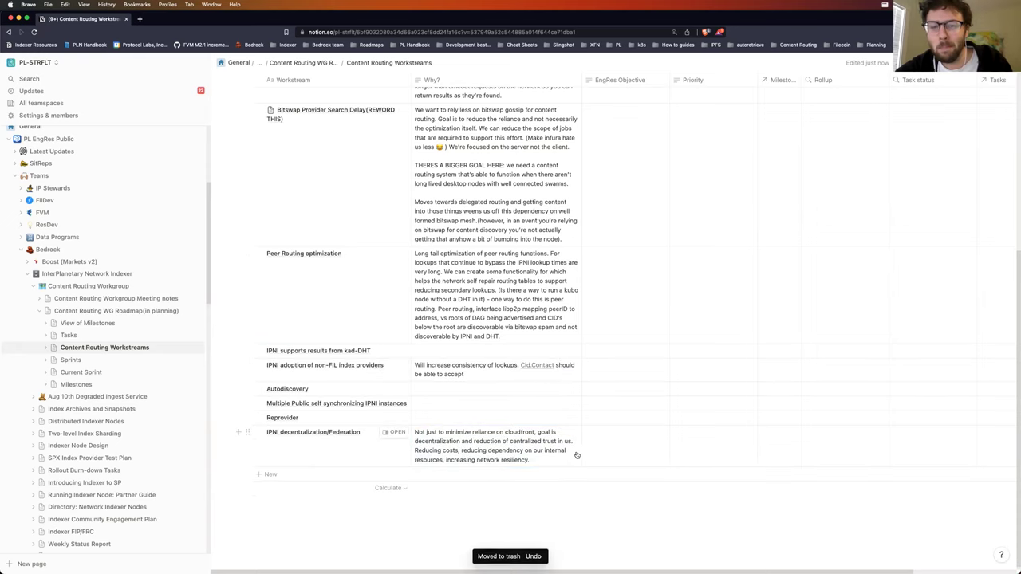
left_click(553, 460)
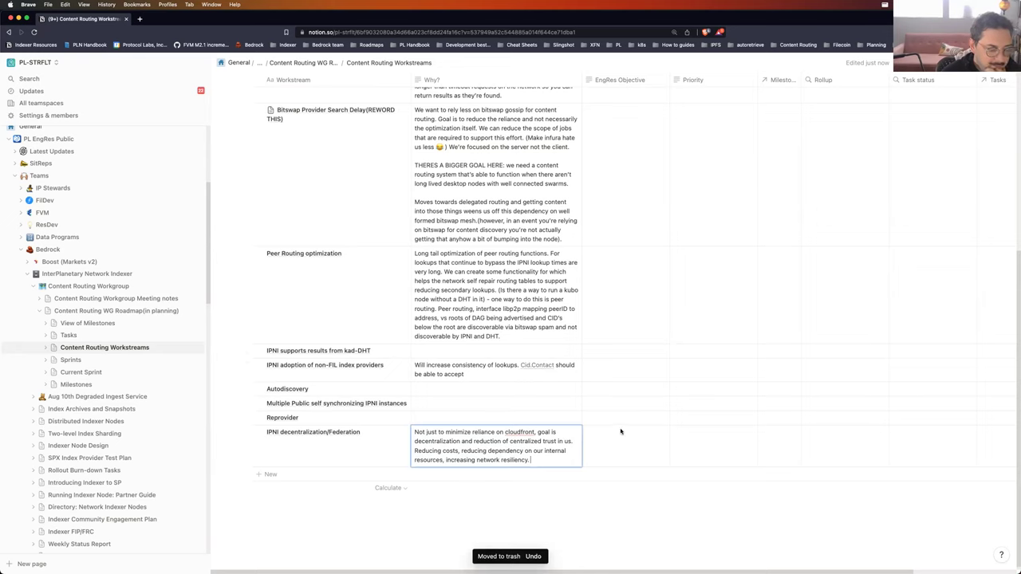